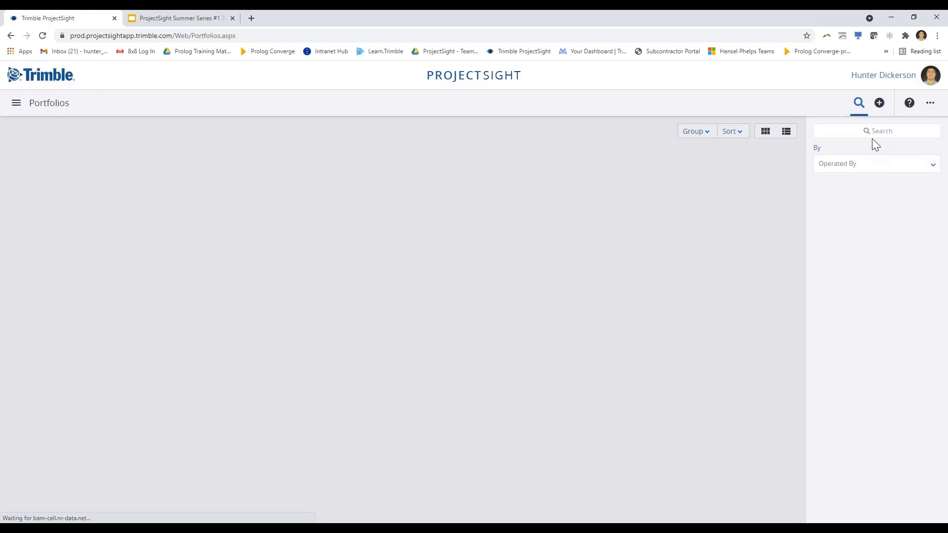
Search the portfolios for 'projectsight' and open the ProjectSight Training portfolio
left_click(880, 131)
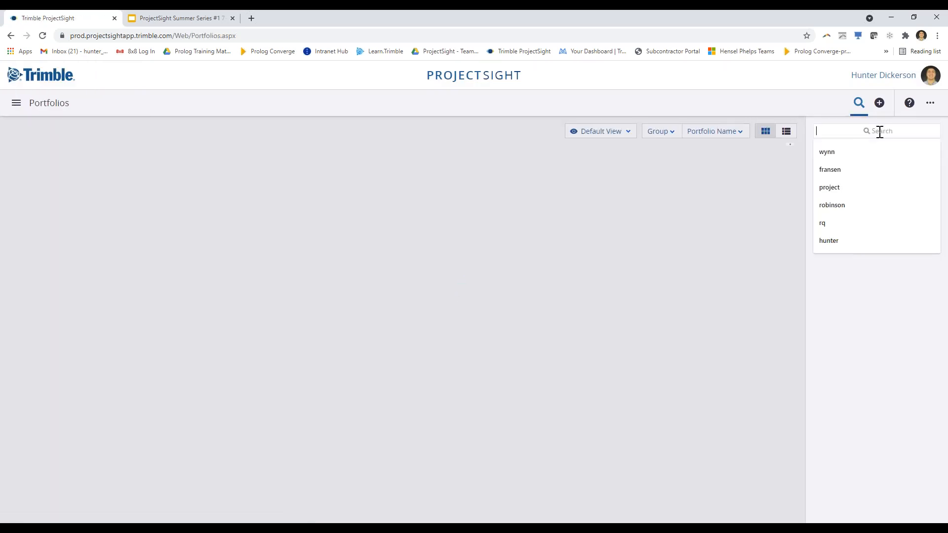
type("pr")
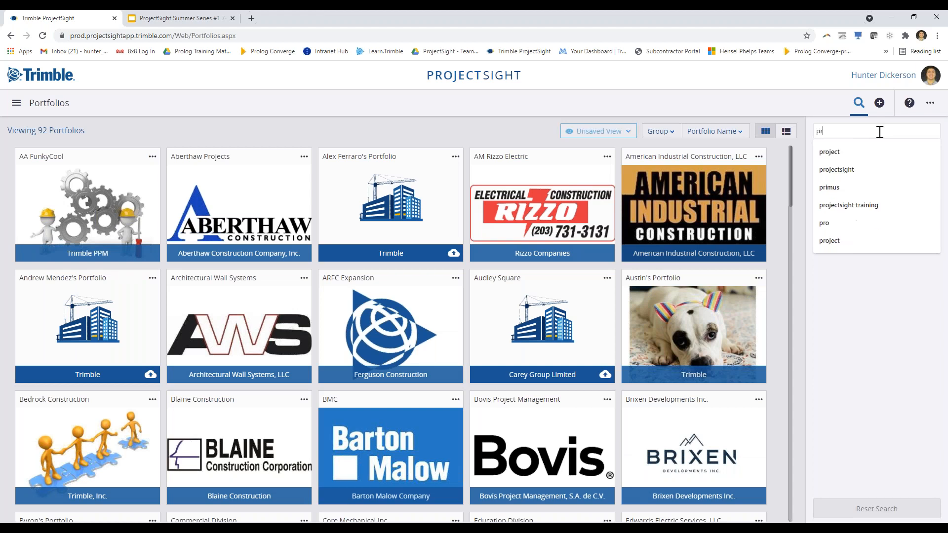
type("ojectsight")
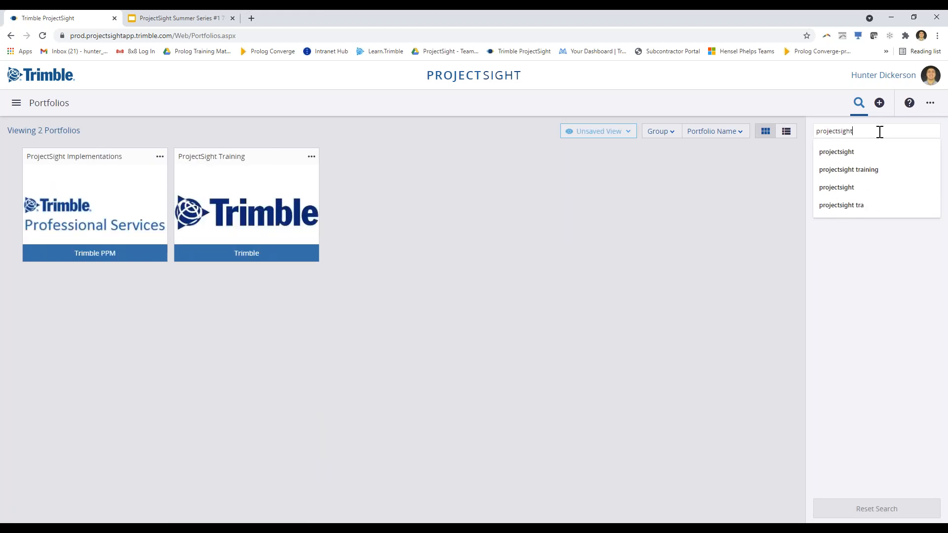
left_click(249, 202)
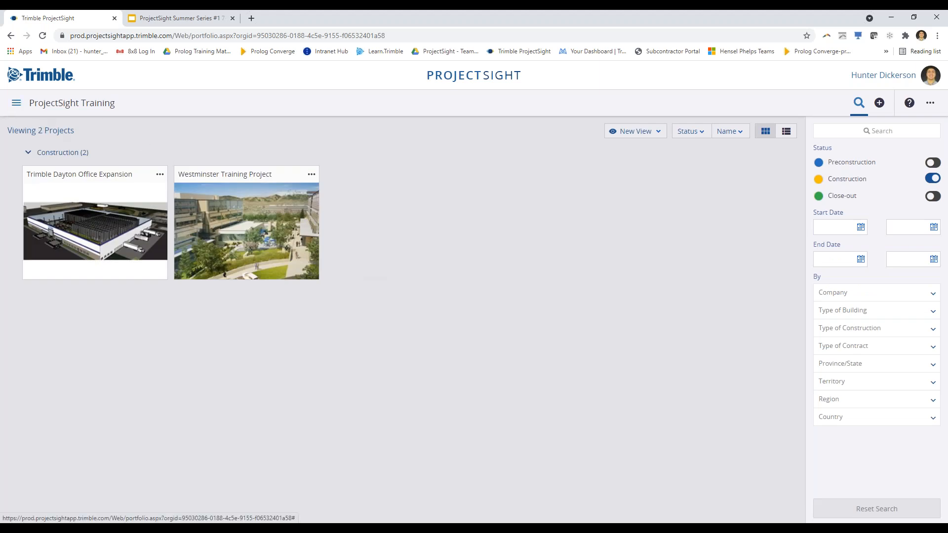
Go to Portfolio Settings from the navigation menu to see ProjectSight Training's General details
left_click(17, 105)
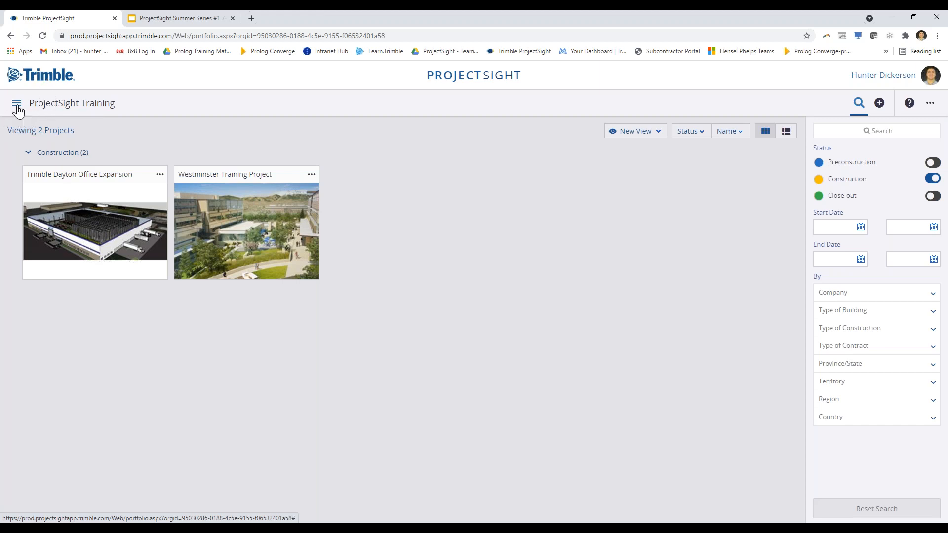
left_click(18, 106)
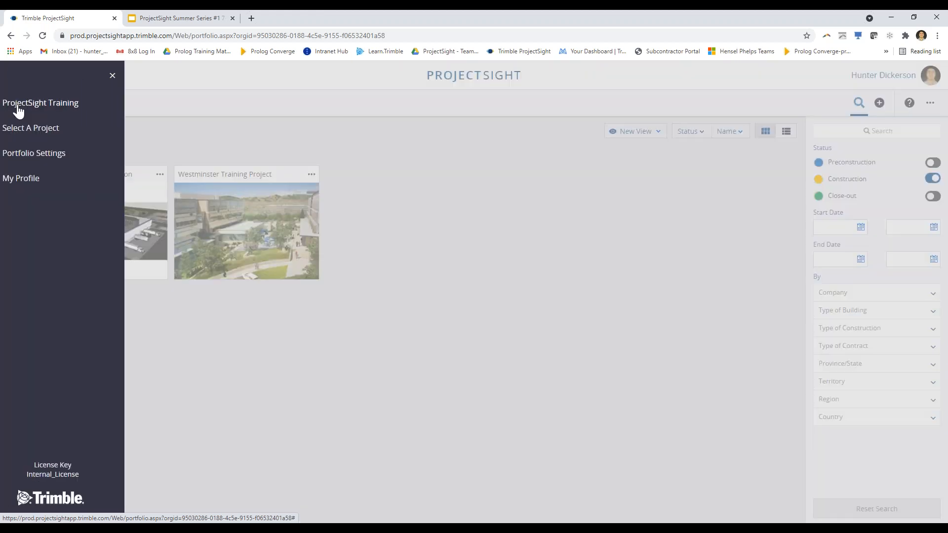
left_click(37, 156)
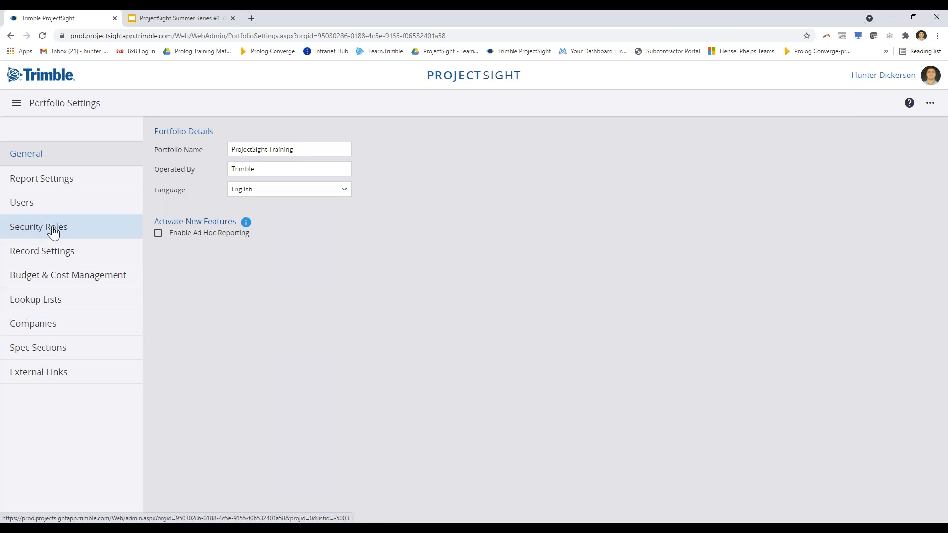
List the five portfolio security roles and bring up the Project Administrator row's actions
left_click(97, 238)
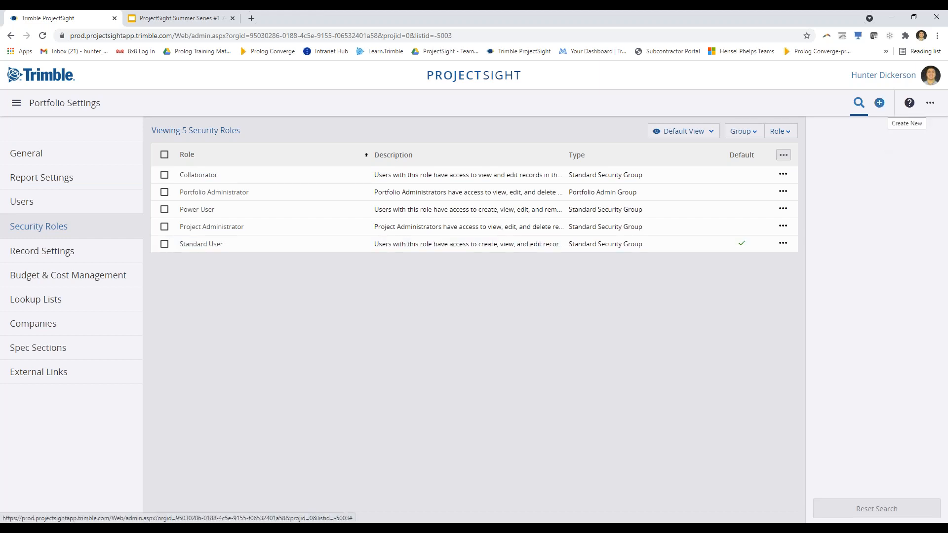
left_click(880, 101)
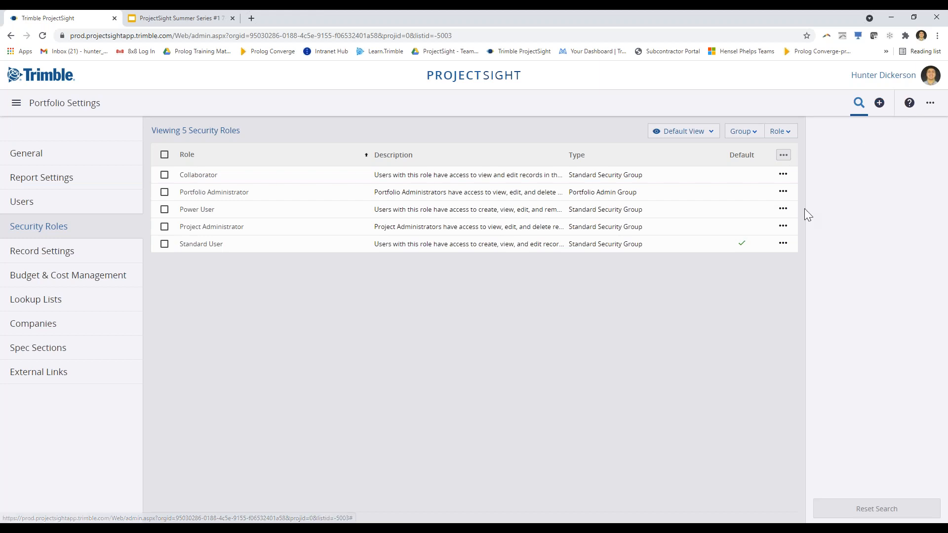
left_click(783, 228)
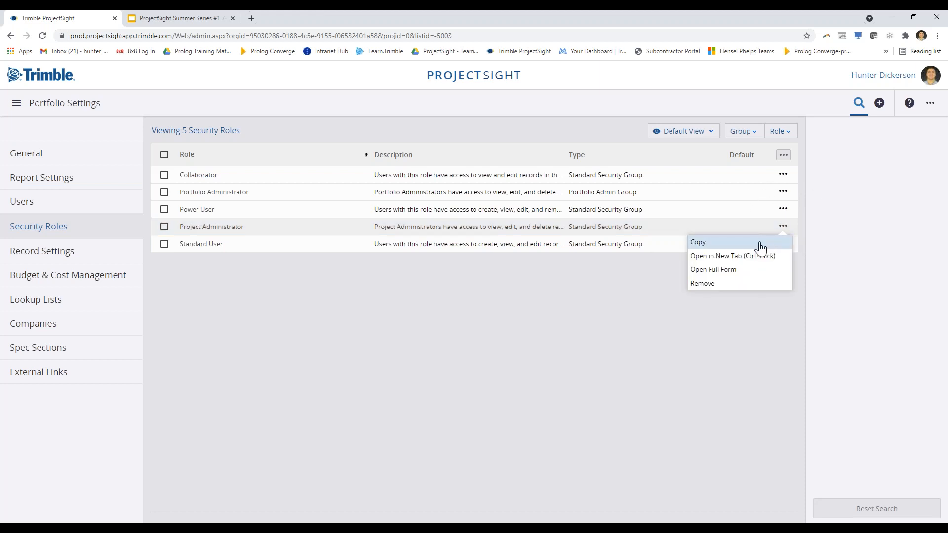
Copy the Project Administrator role into a new, unnamed Security Role form
left_click(722, 247)
left_click(722, 243)
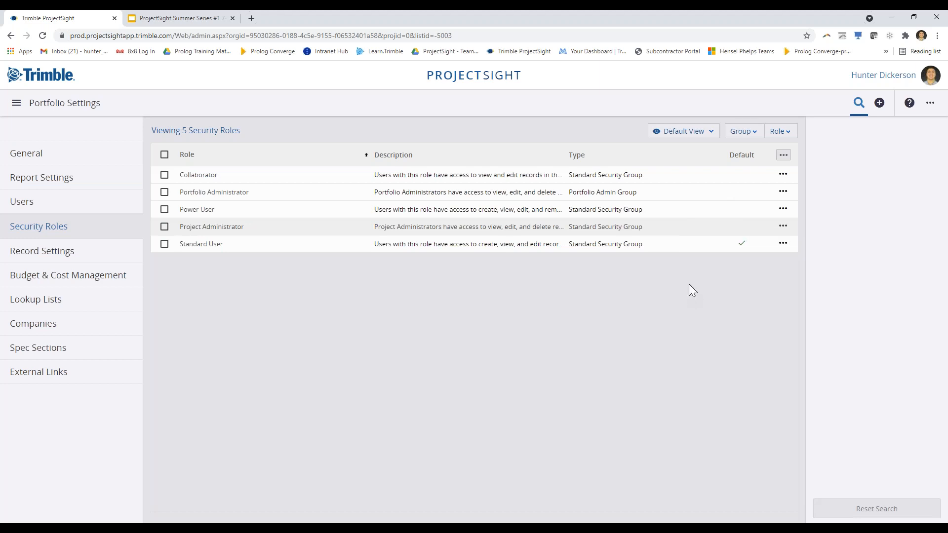
left_click(630, 232)
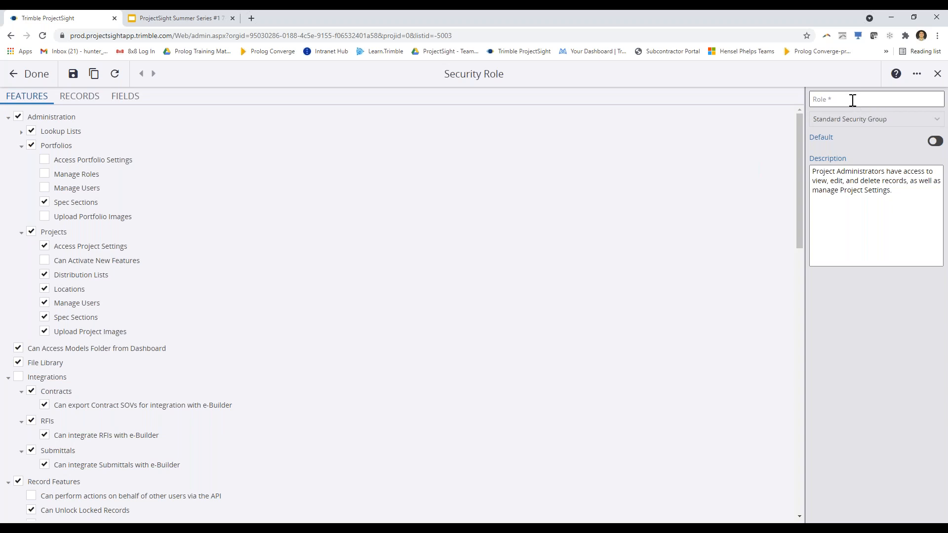
Name the copied role 'Project Admin 2' and review its inherited Project Administrator description
left_click(910, 105)
type("Pro")
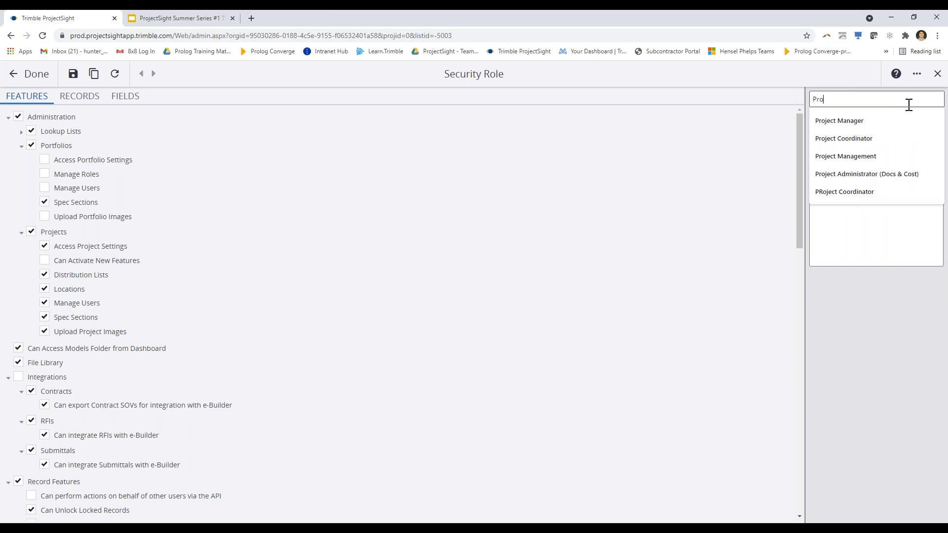
type("ject Admin 2")
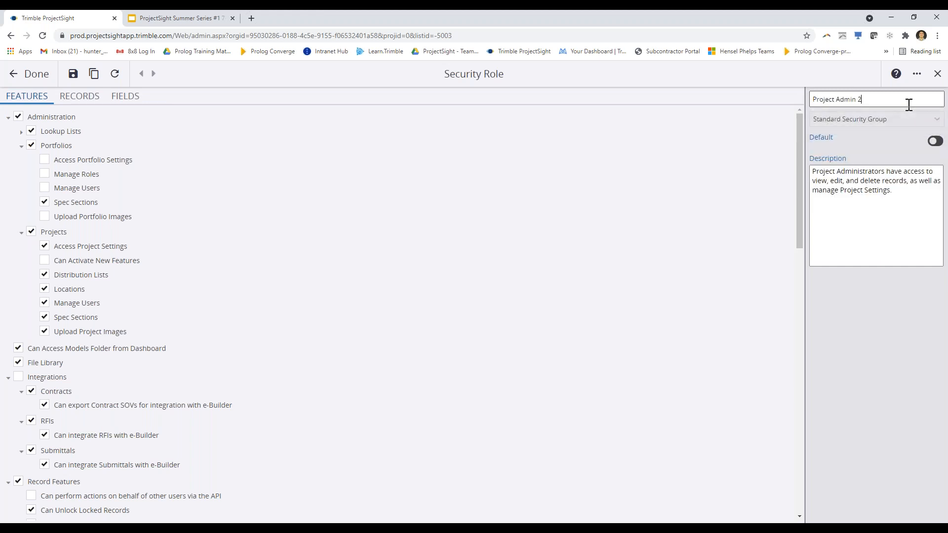
left_click(894, 227)
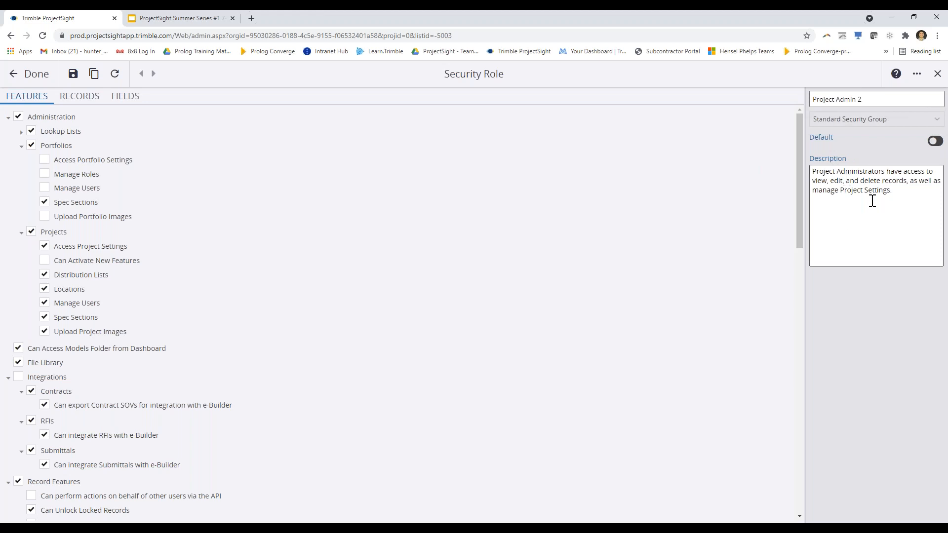
left_click_drag(911, 199, 803, 170)
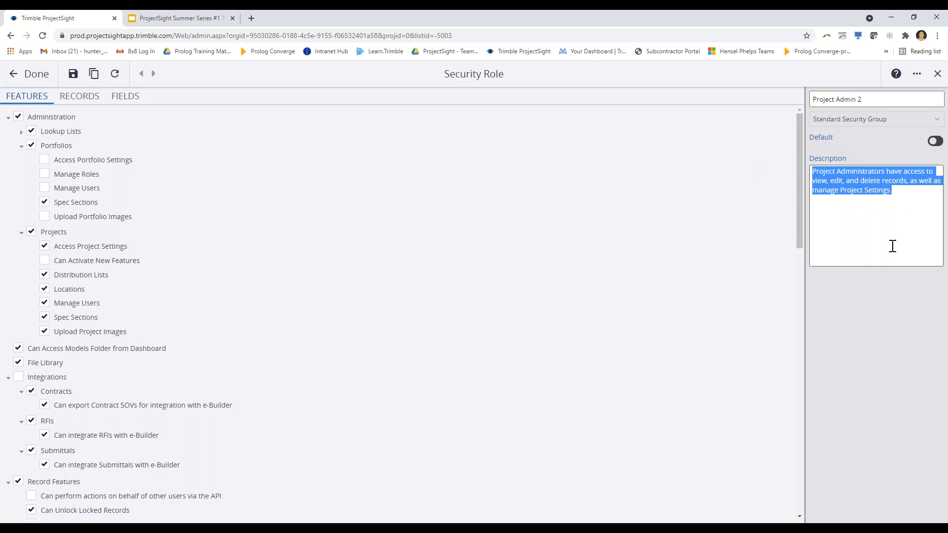
left_click(866, 336)
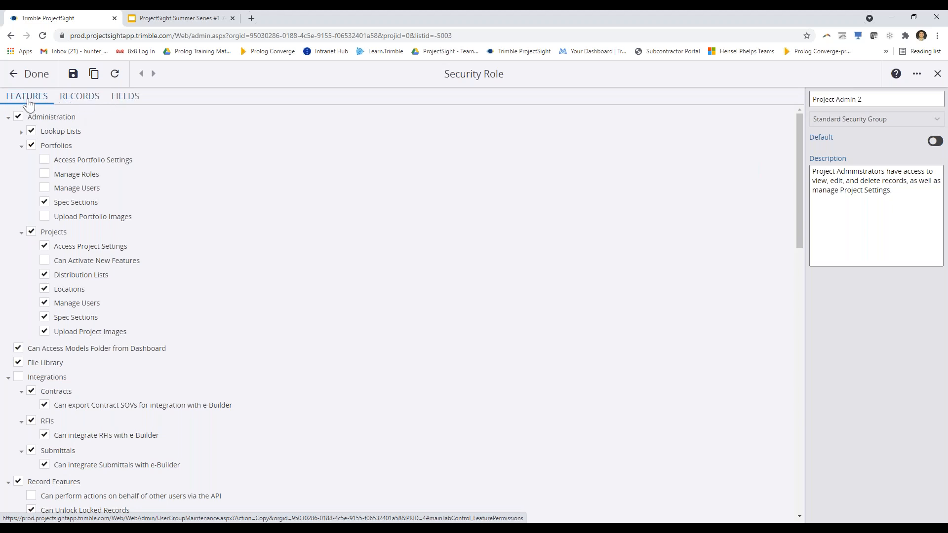
key("ctrl")
key("ctrl")
key("ctrl")
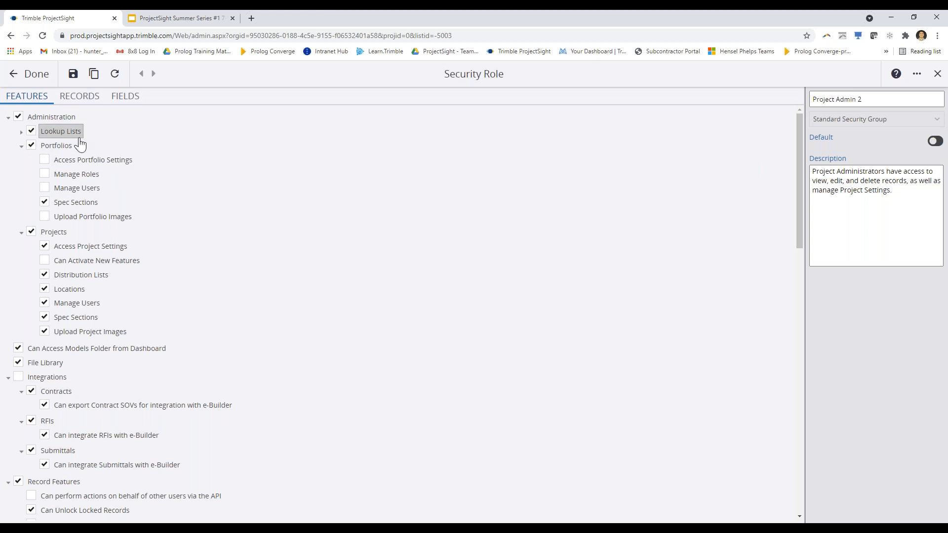
left_click(22, 134)
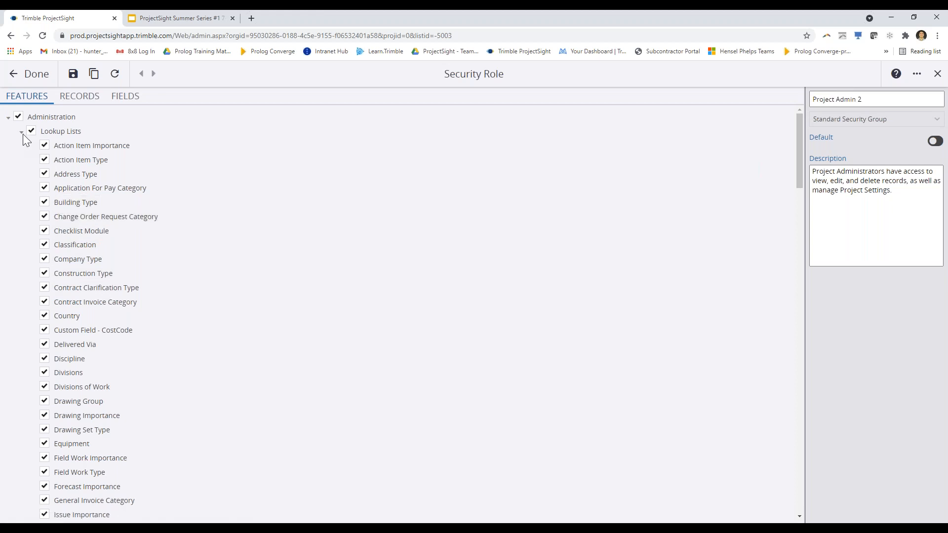
scroll(42, 360, "down", 6)
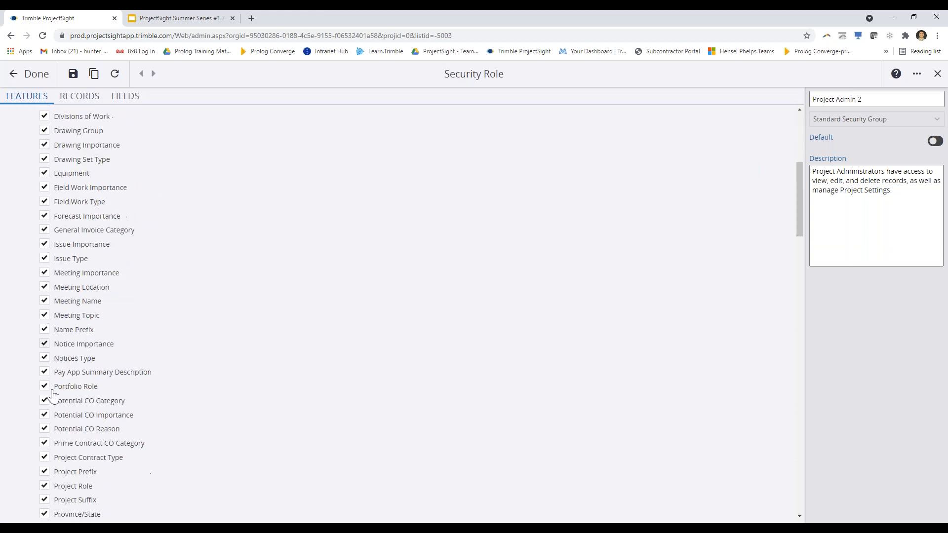
scroll(70, 344, "up", 6)
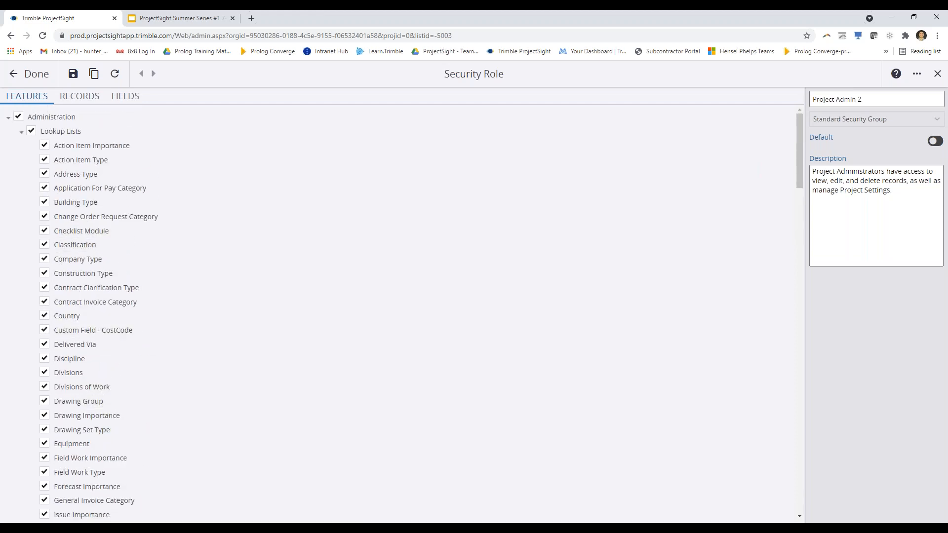
left_click(21, 132)
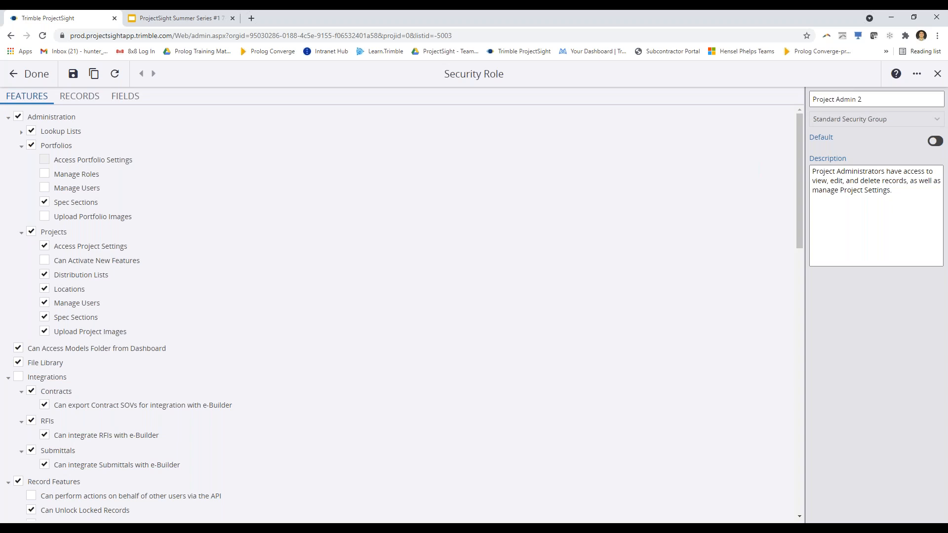
Leave Access Portfolio Settings off, clear Portfolios Spec Sections, and toggle Can Activate New Features
left_click(44, 159)
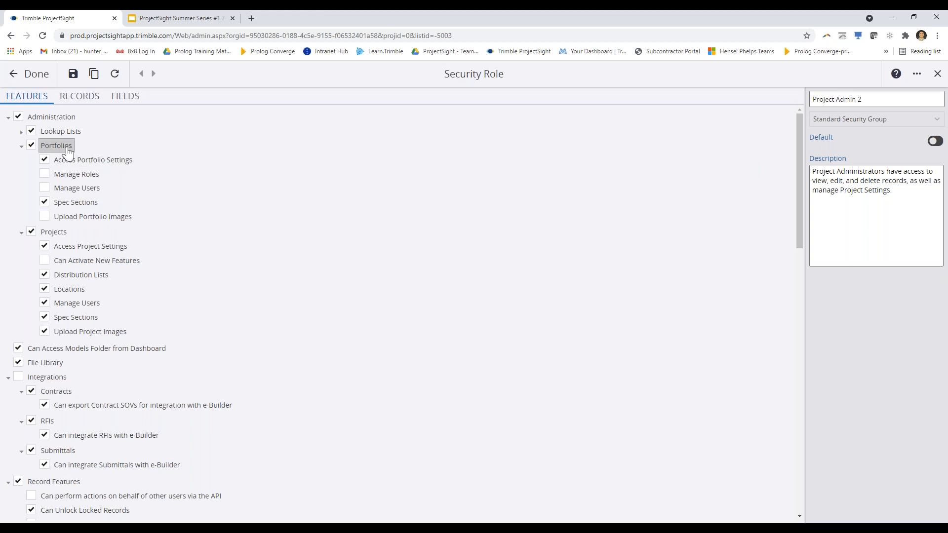
left_click(45, 161)
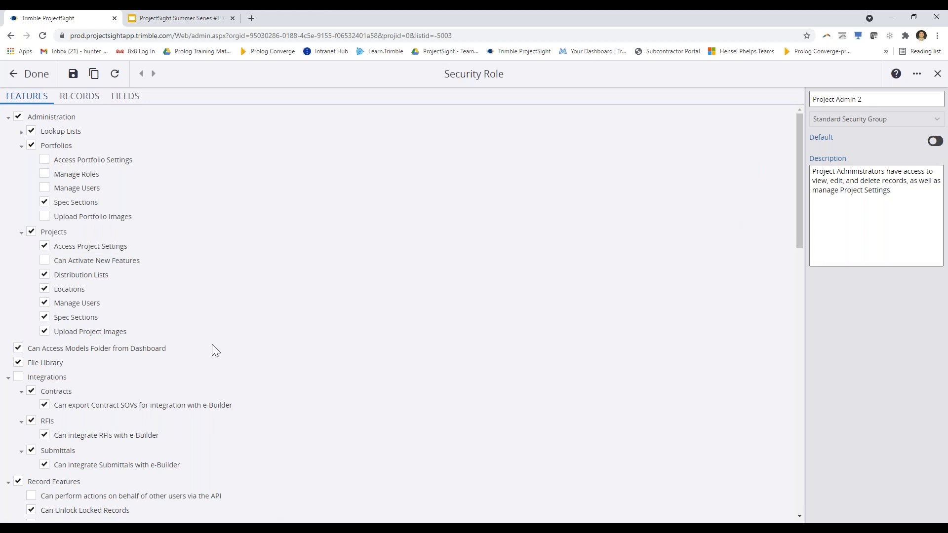
left_click(79, 203)
left_click(45, 261)
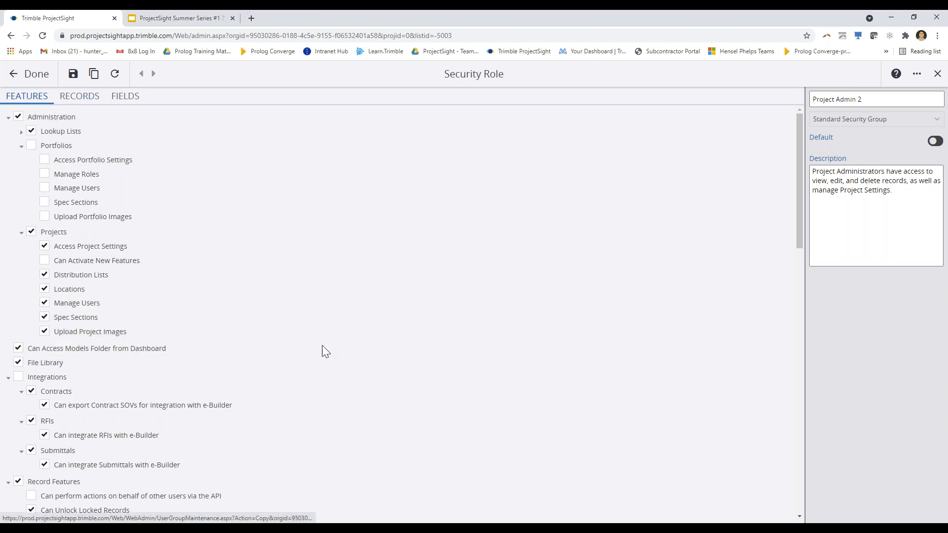
scroll(322, 346, "down", 3)
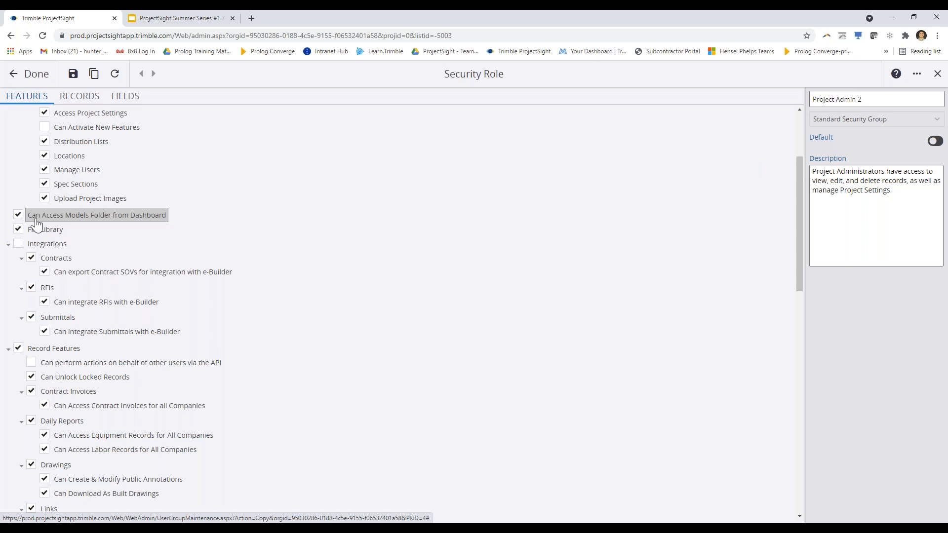
left_click(18, 214)
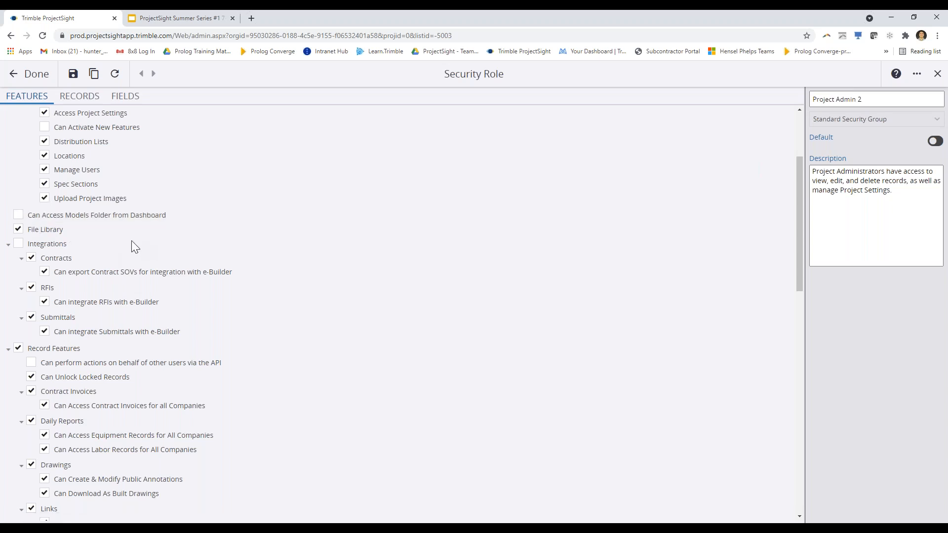
left_click(19, 215)
Remove the File Library permission from Project Admin 2 and scroll down the Features list
left_click(34, 233)
scroll(98, 321, "down", 3)
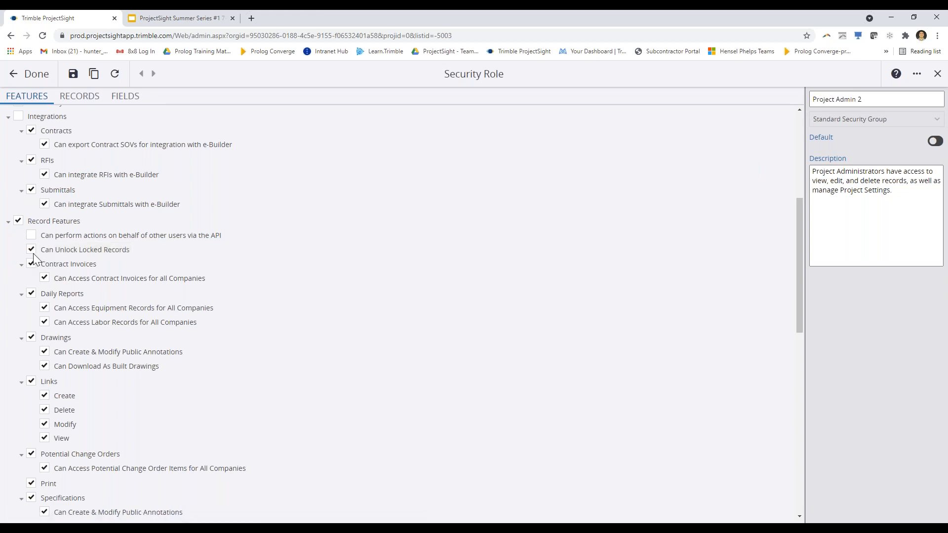
scroll(34, 253, "down", 1)
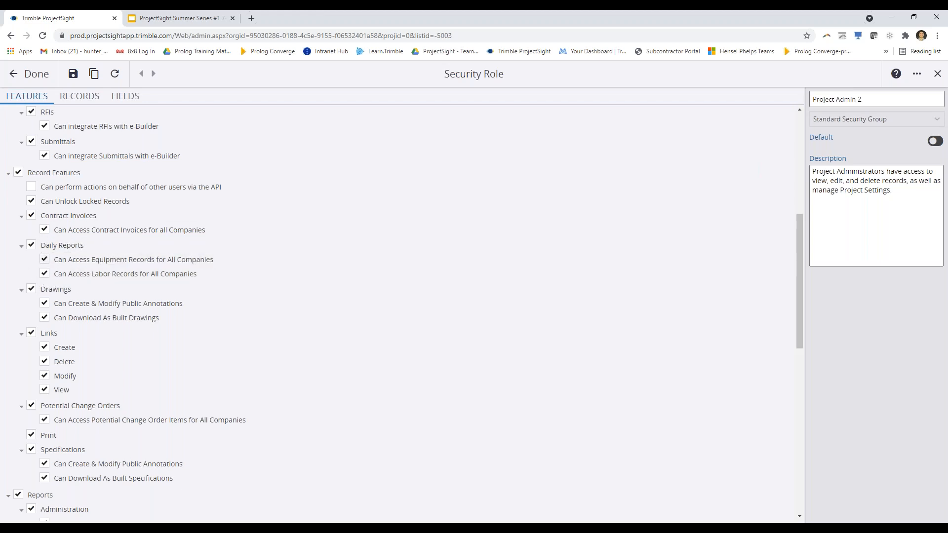
left_click(45, 260)
left_click(45, 262)
left_click(45, 304)
left_click(44, 317)
left_click(45, 304)
Keep as-built drawing downloads and Links Create and Modify granted, but remove Links Delete
left_click(44, 318)
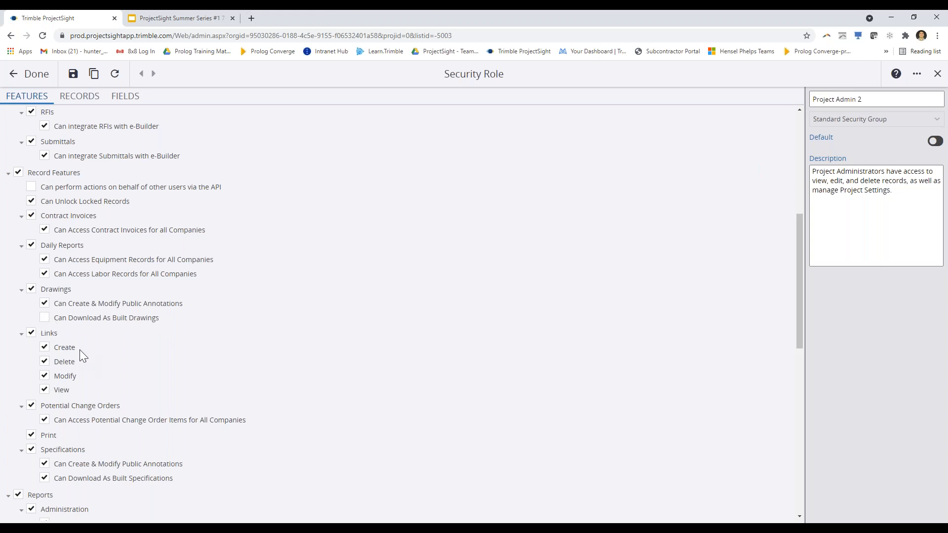
left_click(43, 319)
scroll(218, 372, "down", 2)
left_click(53, 246)
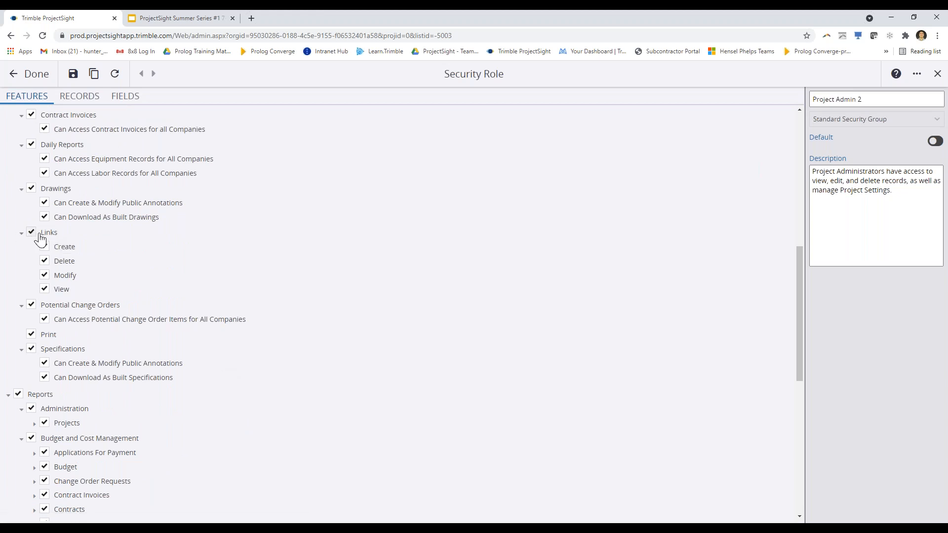
left_click(44, 247)
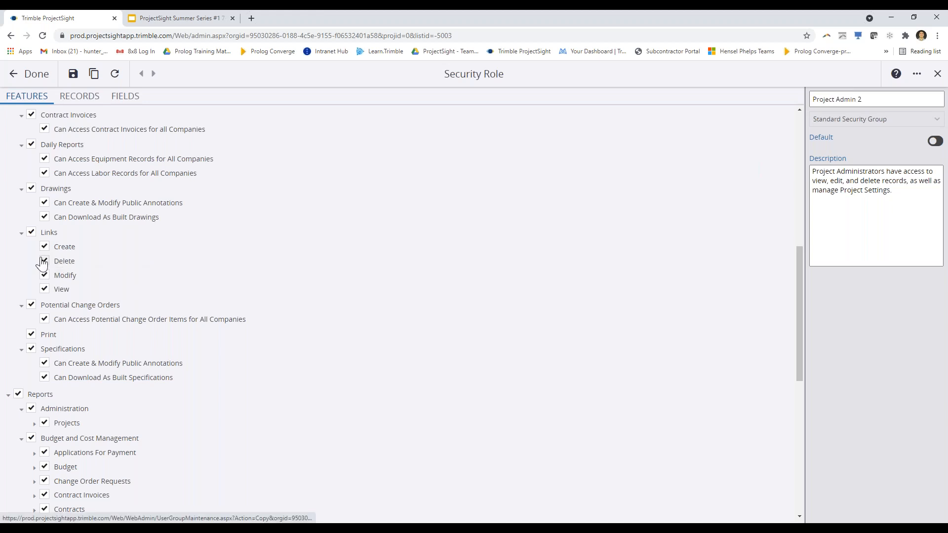
left_click(45, 275)
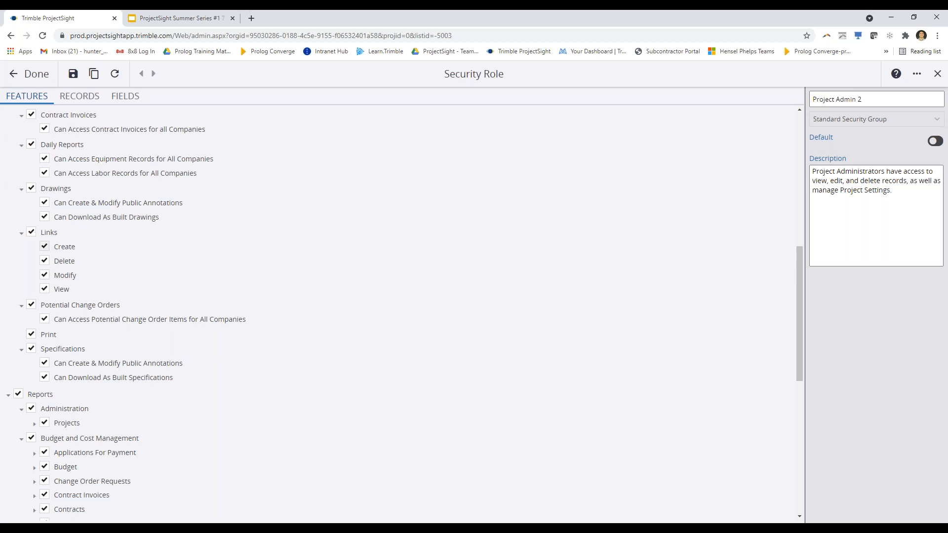
left_click(45, 262)
Revoke access to Potential Change Order items for all companies, keeping Print allowed
scroll(152, 271, "down", 2)
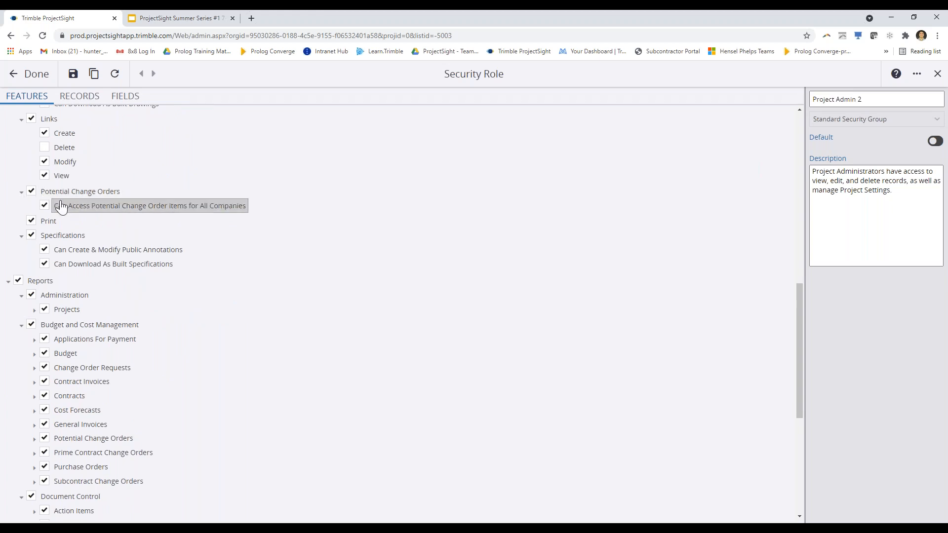
scroll(127, 220, "up", 2)
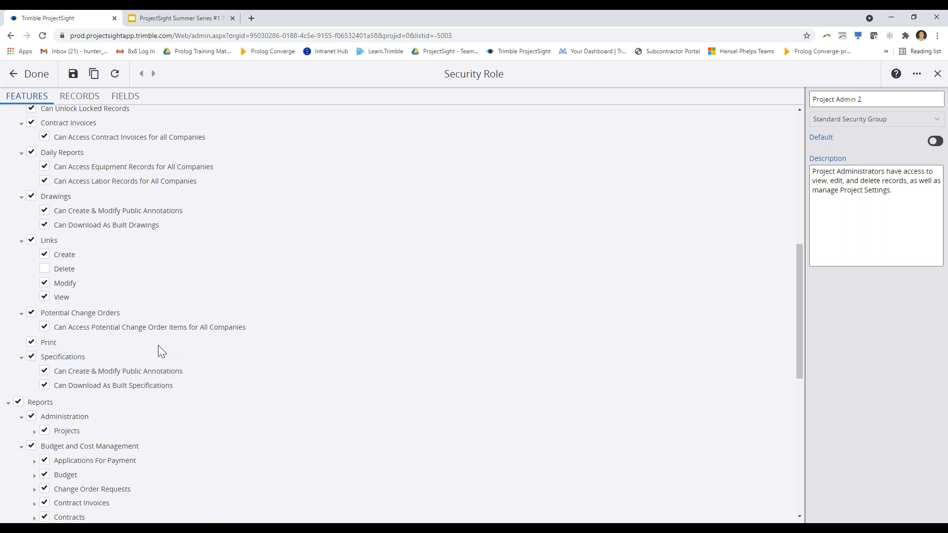
left_click(44, 327)
scroll(52, 331, "down", 2)
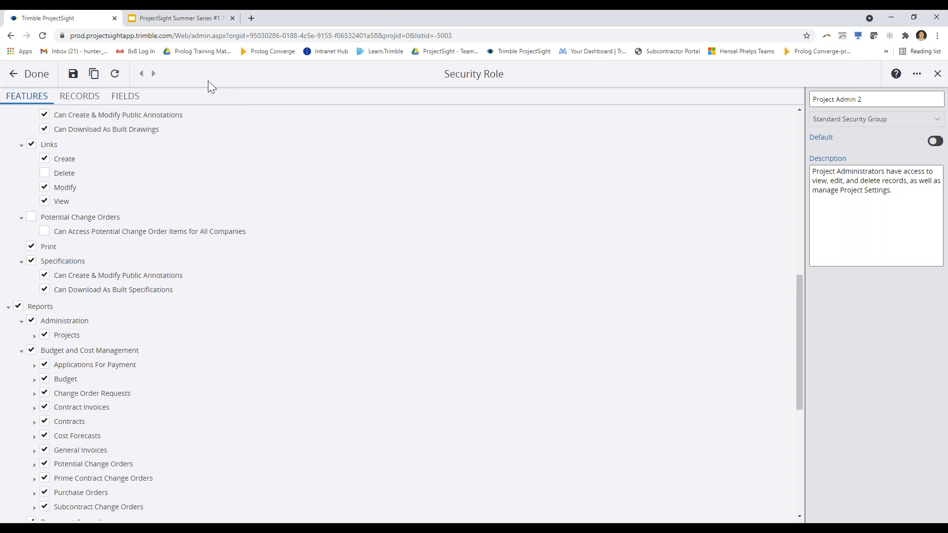
left_click(32, 246)
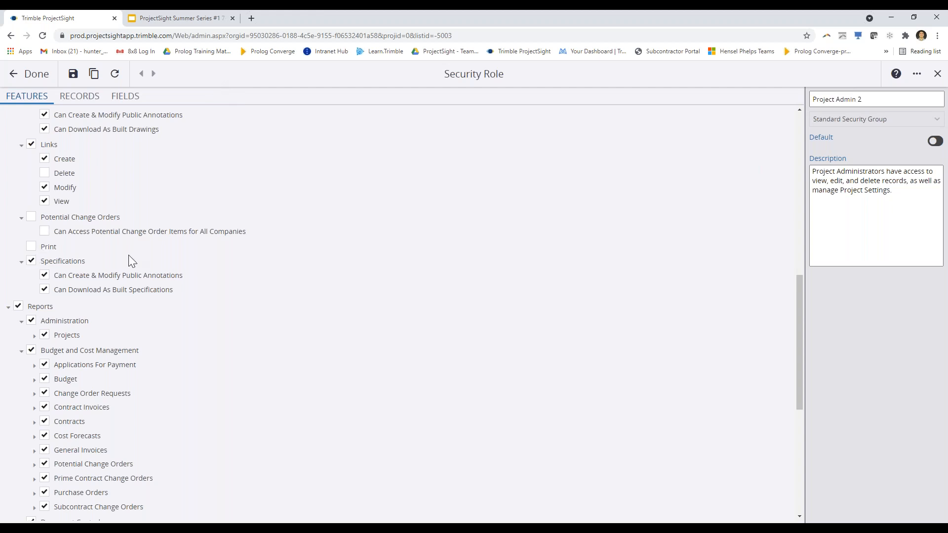
left_click(32, 247)
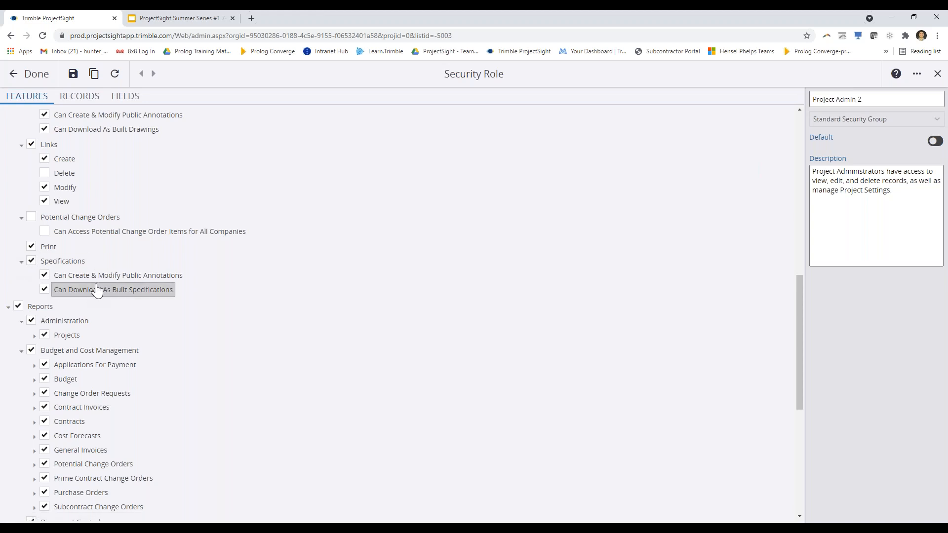
scroll(252, 298, "up", 2)
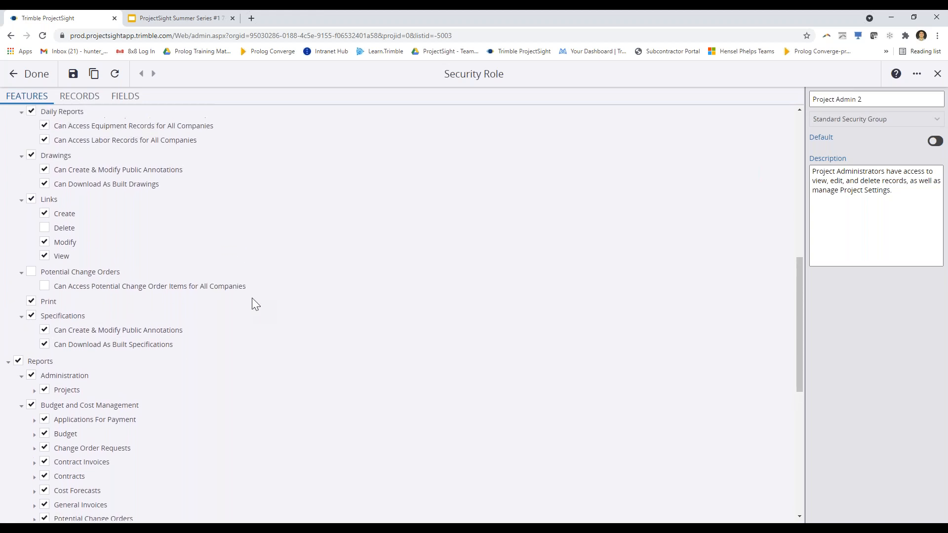
scroll(252, 298, "up", 1)
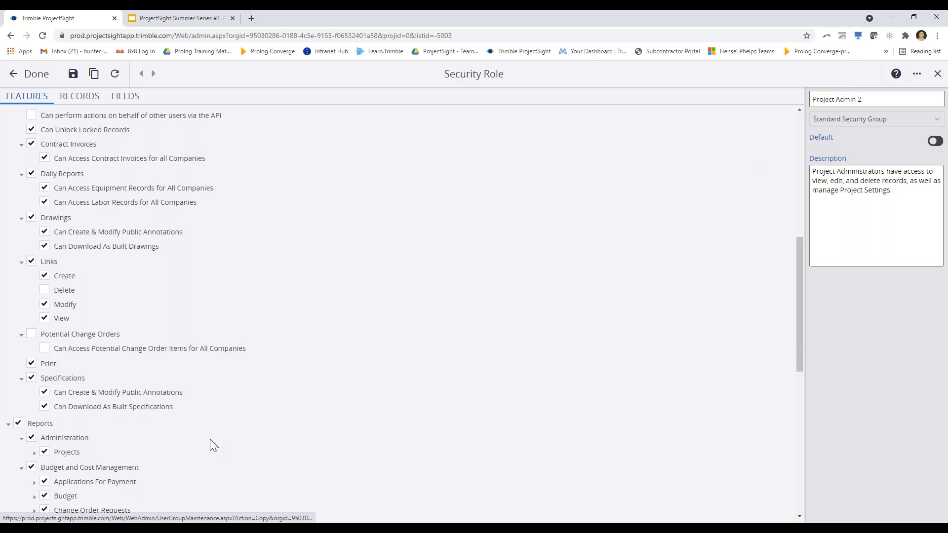
Limit Applications For Payment to four reports: Detailed with Items/Comments, Signature Block, Summary Log, Summary Page
scroll(250, 427, "down", 1)
scroll(250, 432, "down", 6)
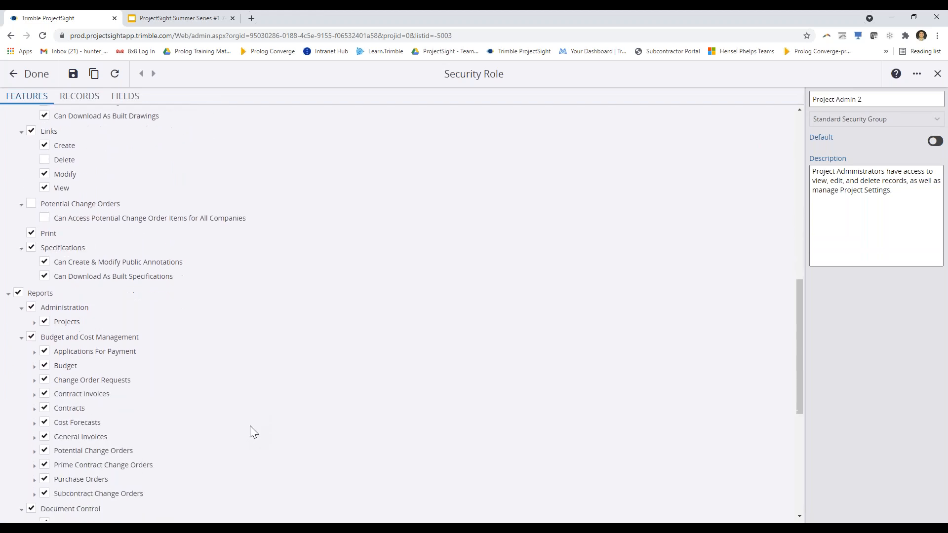
scroll(119, 269, "up", 1)
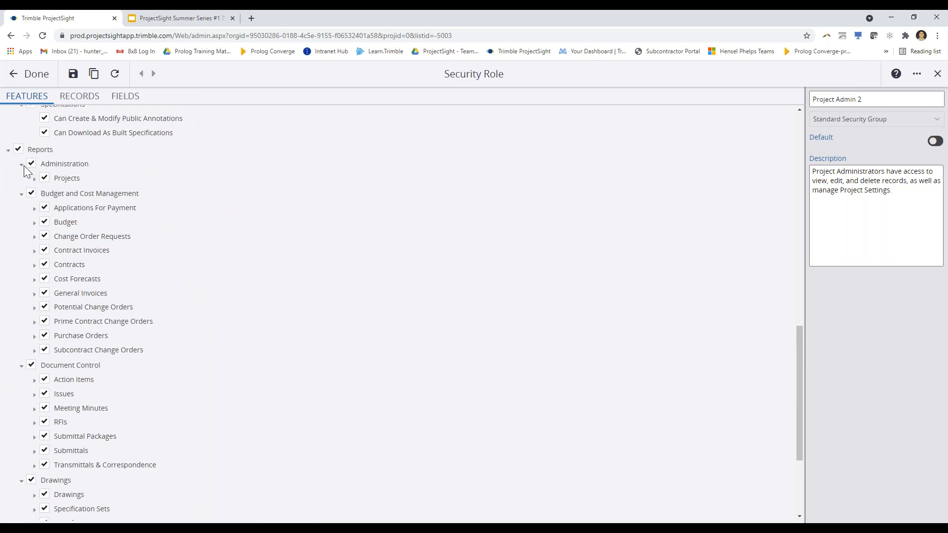
left_click(34, 209)
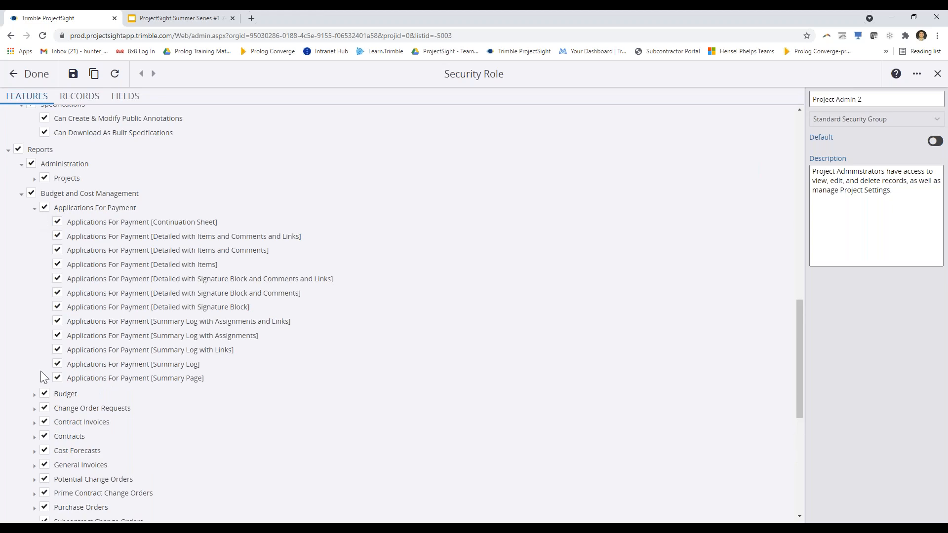
left_click(45, 207)
left_click(57, 250)
left_click(58, 293)
left_click(57, 335)
left_click(57, 378)
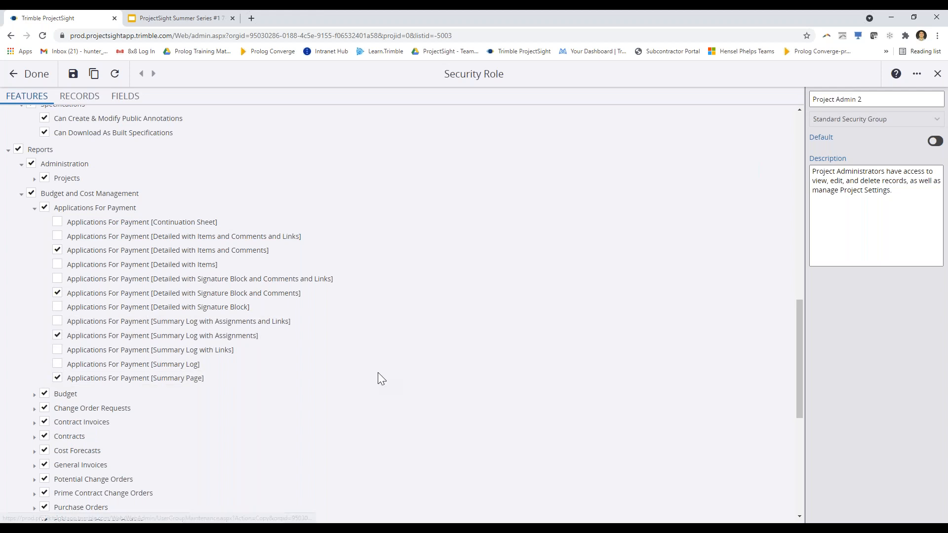
Switch to the RECORDS tab to show the role's record-type permissions
scroll(378, 374, "down", 7)
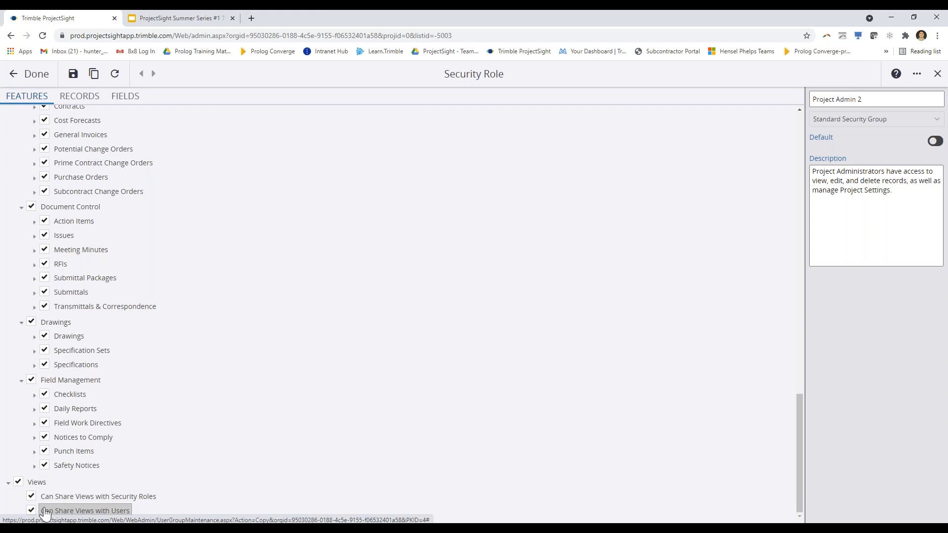
scroll(171, 437, "up", 15)
scroll(174, 440, "up", 10)
left_click(79, 97)
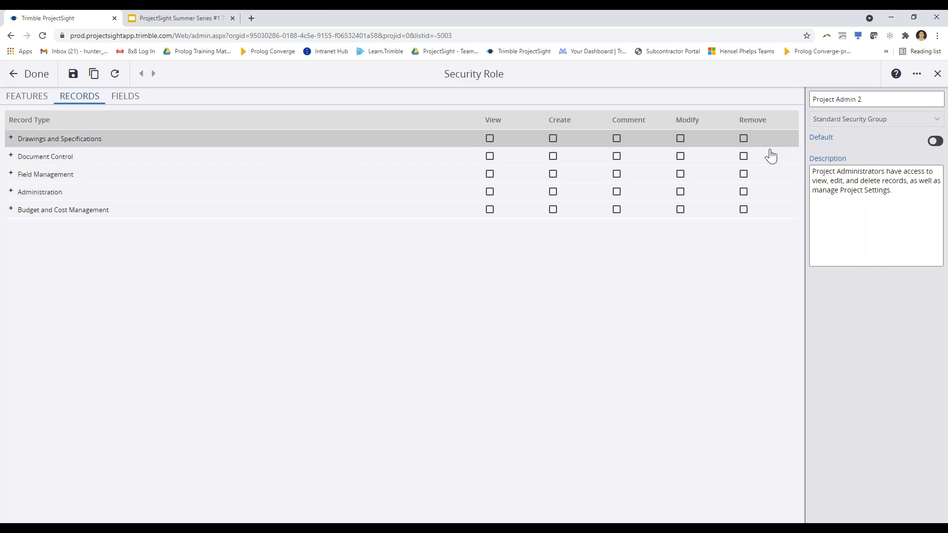
Under Document Control, clear Create and Remove for RFIs, leaving View, Comment and Modify
left_click(11, 156)
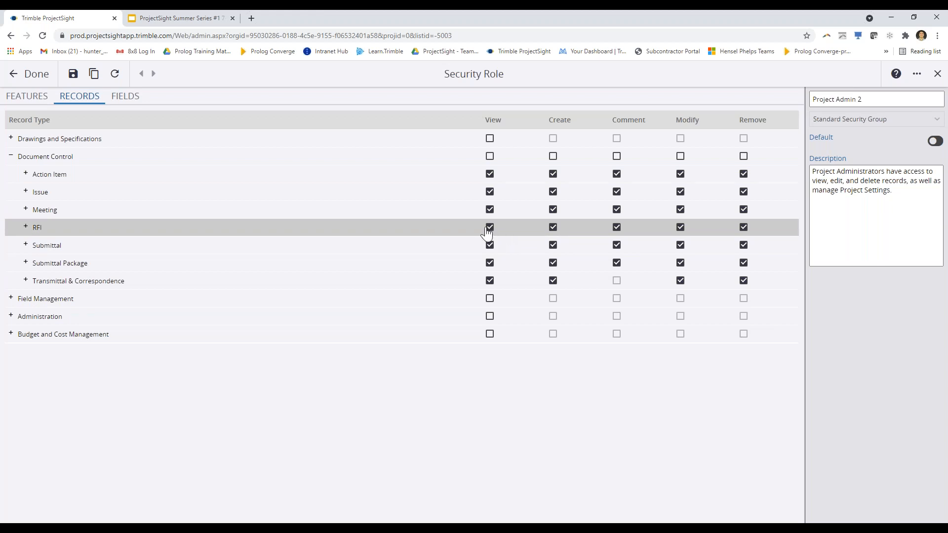
left_click(552, 228)
left_click(744, 227)
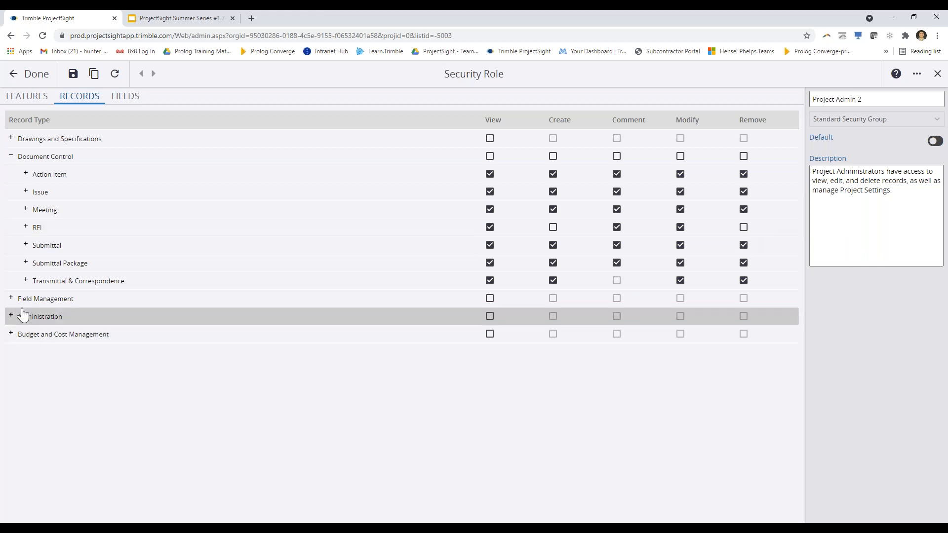
Expand the Field Management and Budget and Cost Management groups to show their record permissions
left_click(11, 299)
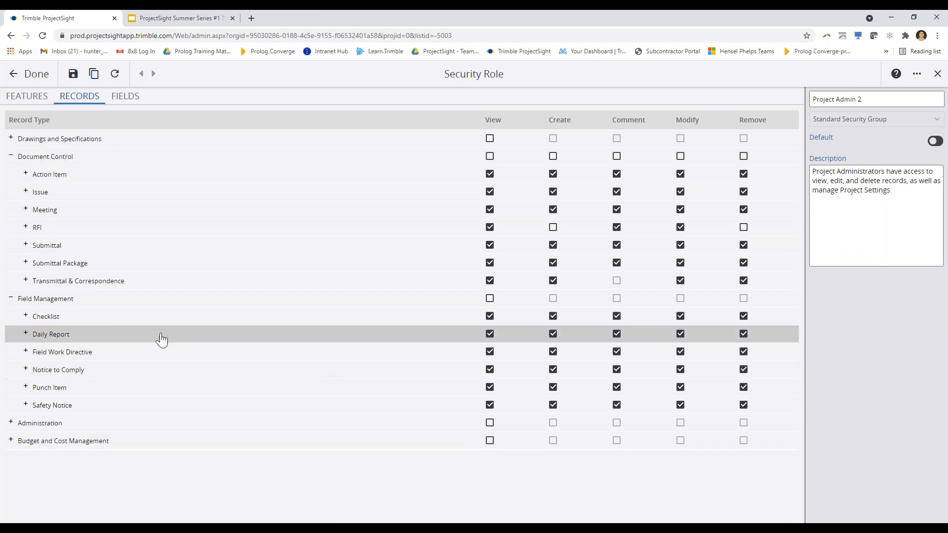
left_click(12, 441)
scroll(239, 466, "down", 3)
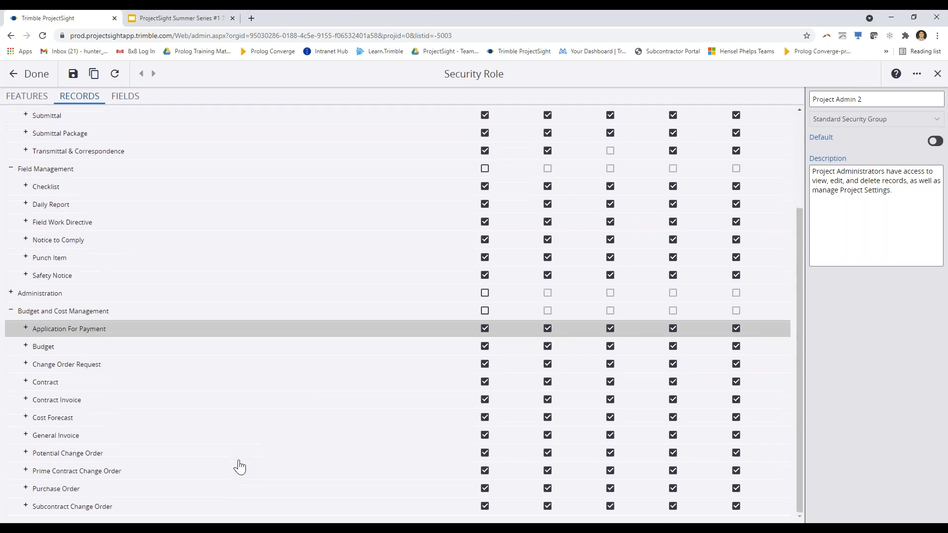
scroll(239, 466, "up", 3)
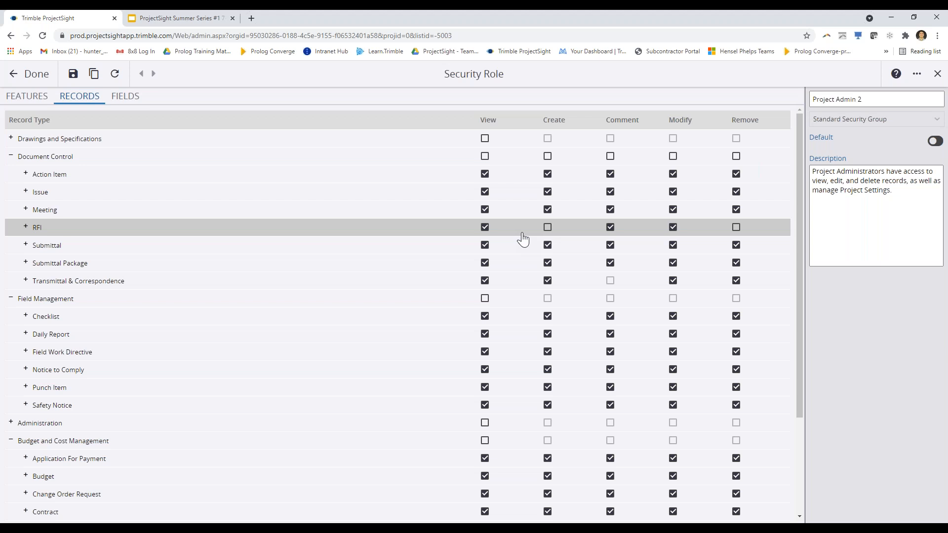
Toggle the RFI Comment permission off and back on, leaving it granted
left_click(612, 229)
left_click(610, 228)
key("ctrl")
key("ctrl")
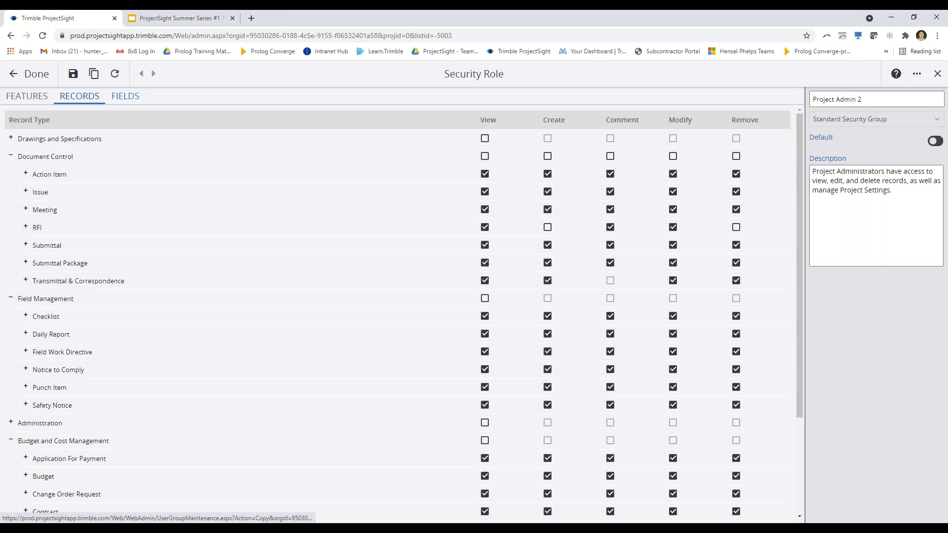
On the Fields tab, select RFI and set all of its fields to read-only
left_click(129, 99)
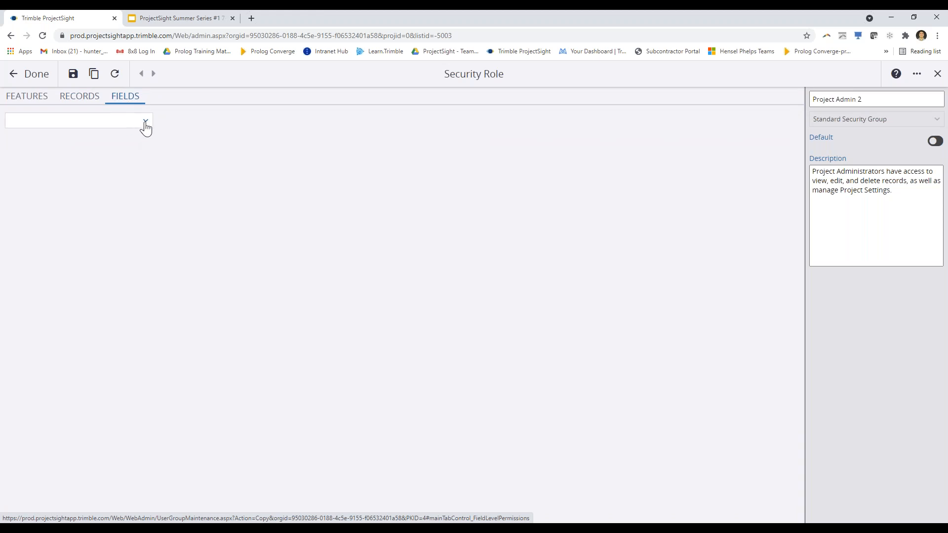
left_click(146, 123)
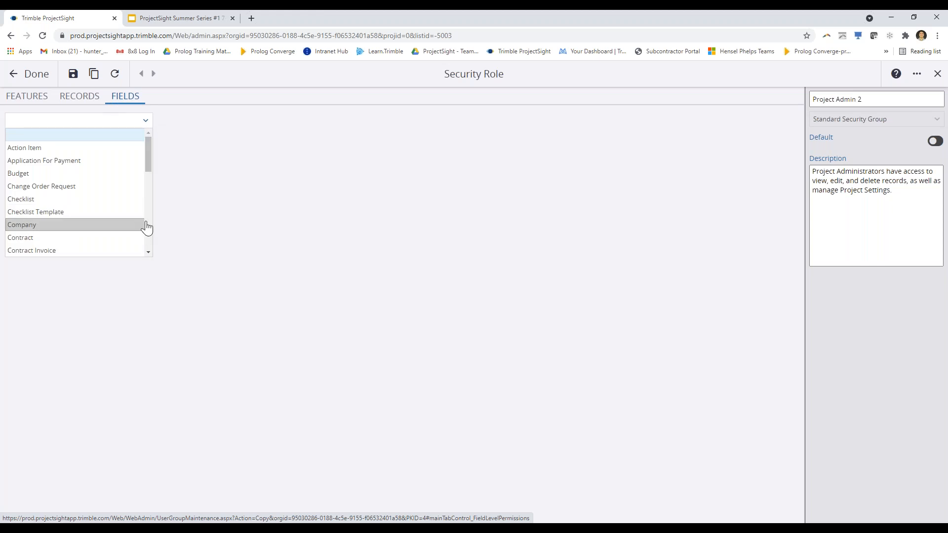
left_click_drag(151, 142, 147, 221)
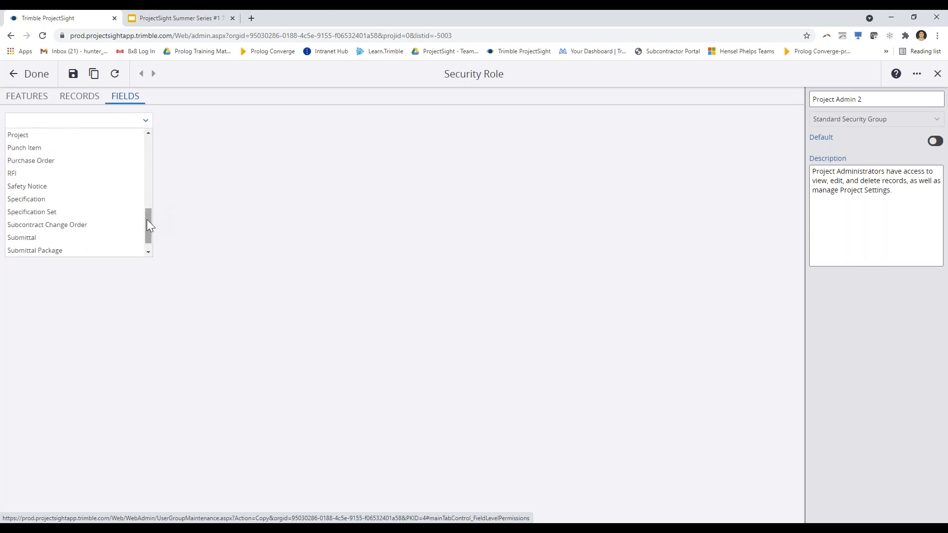
left_click(27, 173)
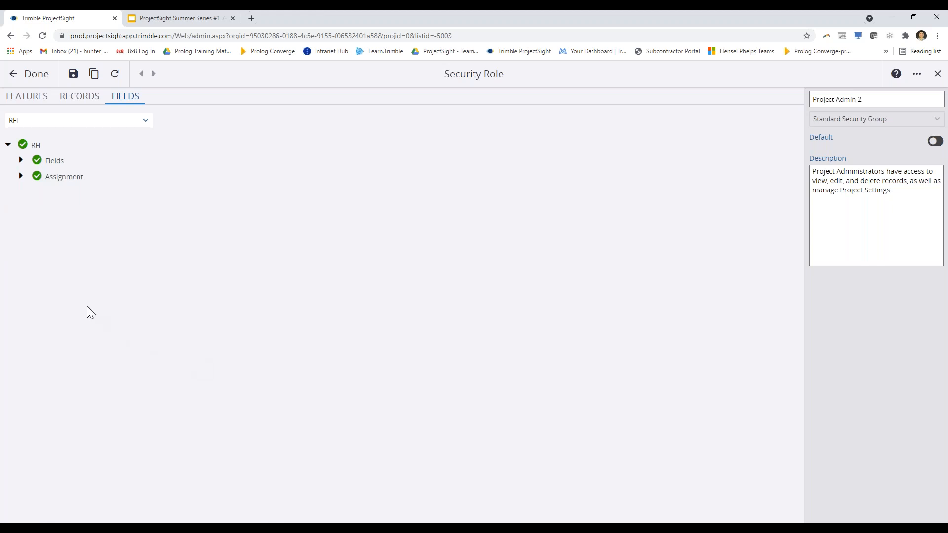
left_click(21, 162)
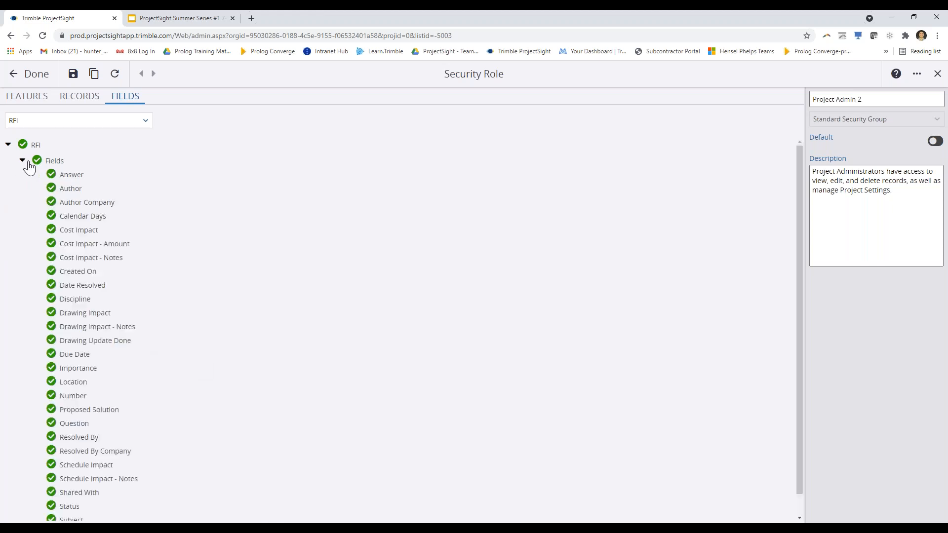
left_click(36, 162)
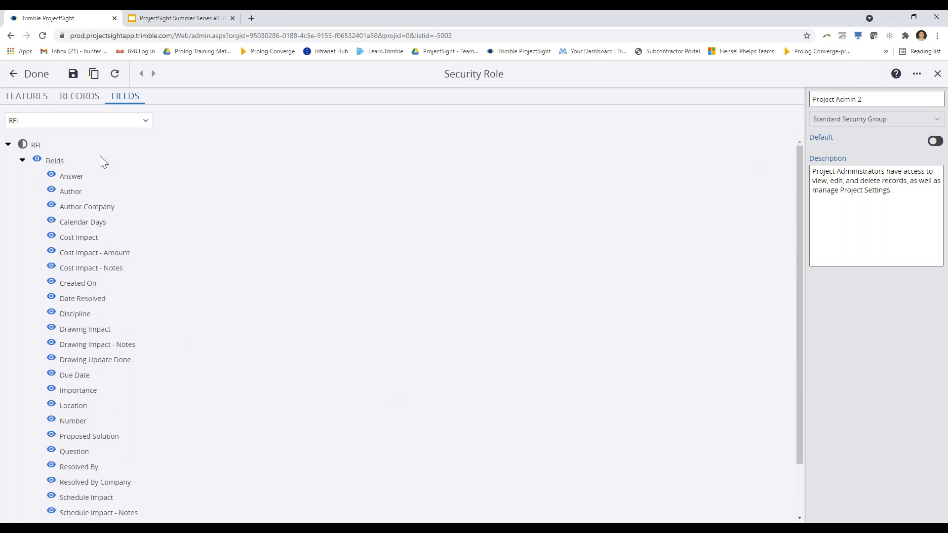
Return to the RFI field permissions and hide the Status field from this role
left_click(79, 96)
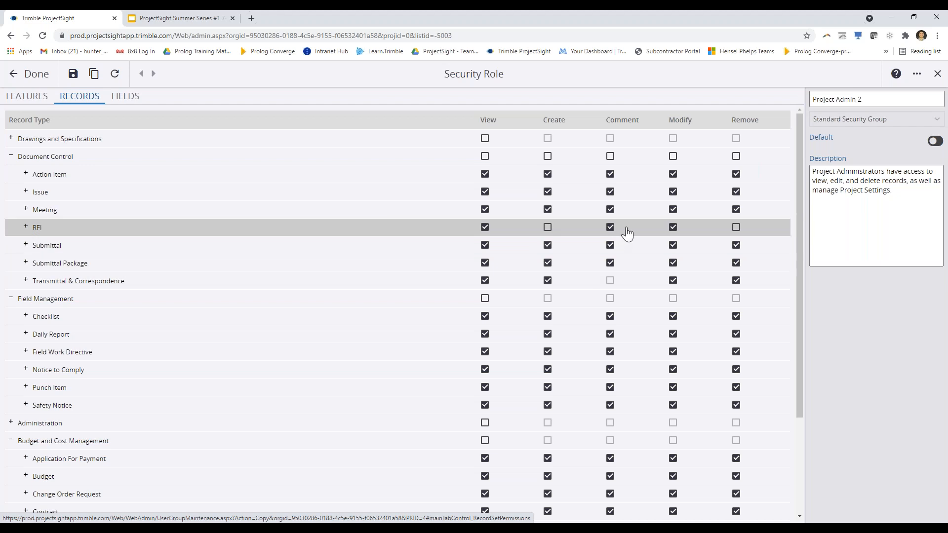
left_click(126, 96)
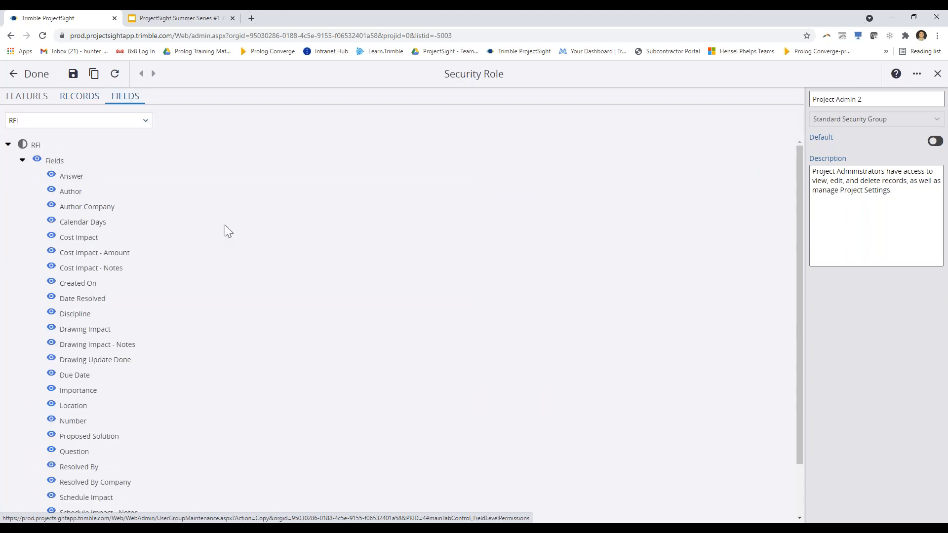
scroll(224, 233, "down", 2)
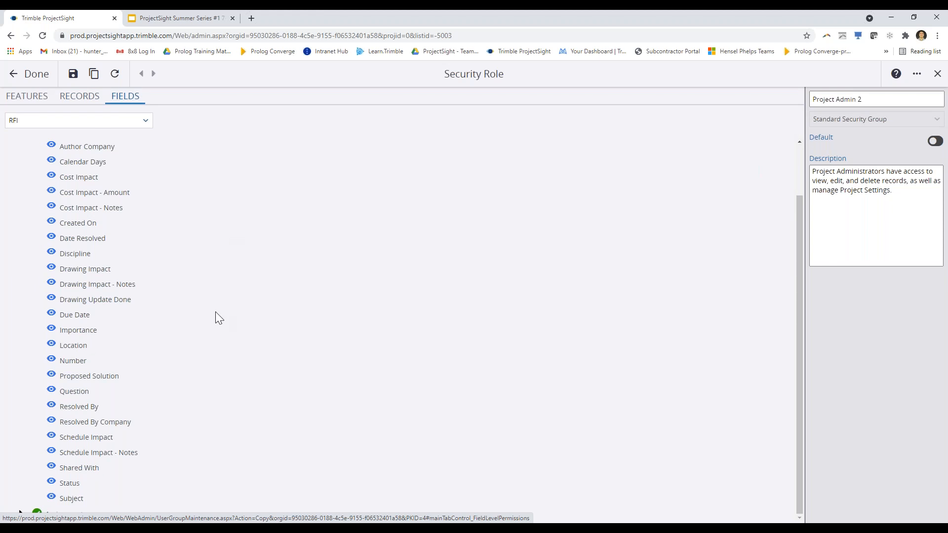
scroll(216, 318, "up", 2)
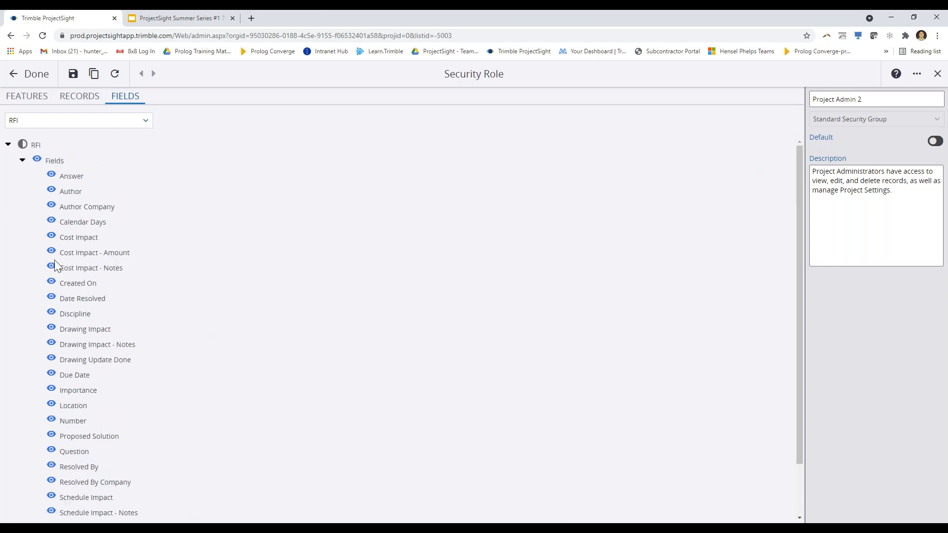
scroll(55, 266, "down", 2)
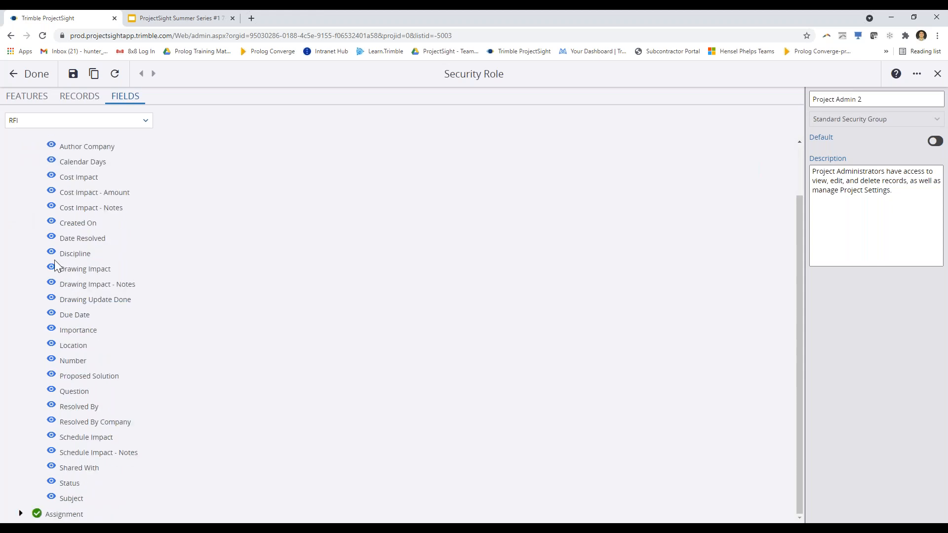
left_click(51, 483)
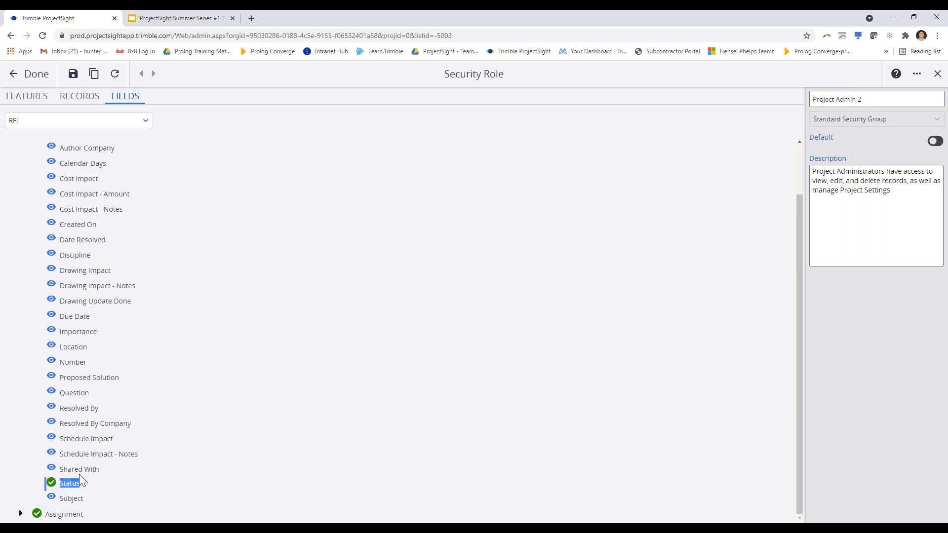
scroll(127, 413, "up", 2)
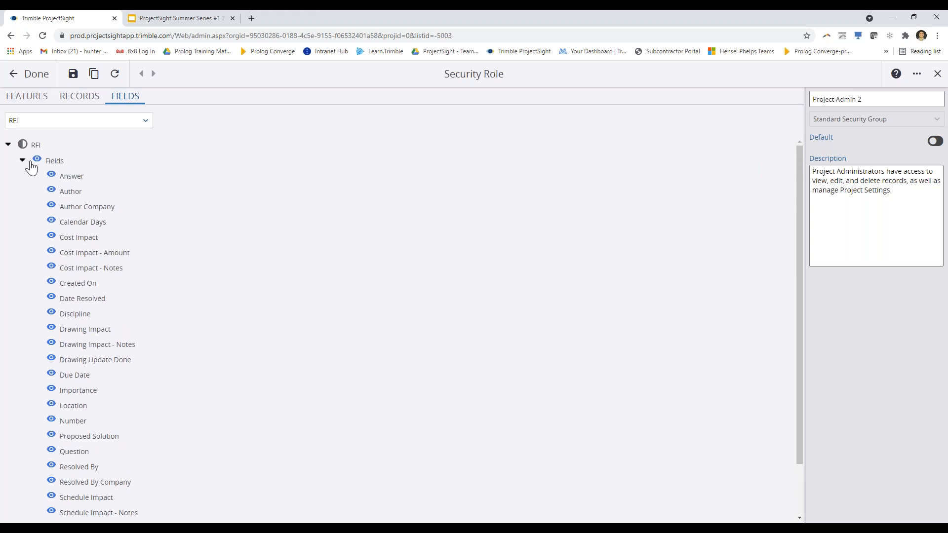
Give all RFI fields full access again, cycling the Status field back to granted
left_click(37, 160)
left_click(38, 163)
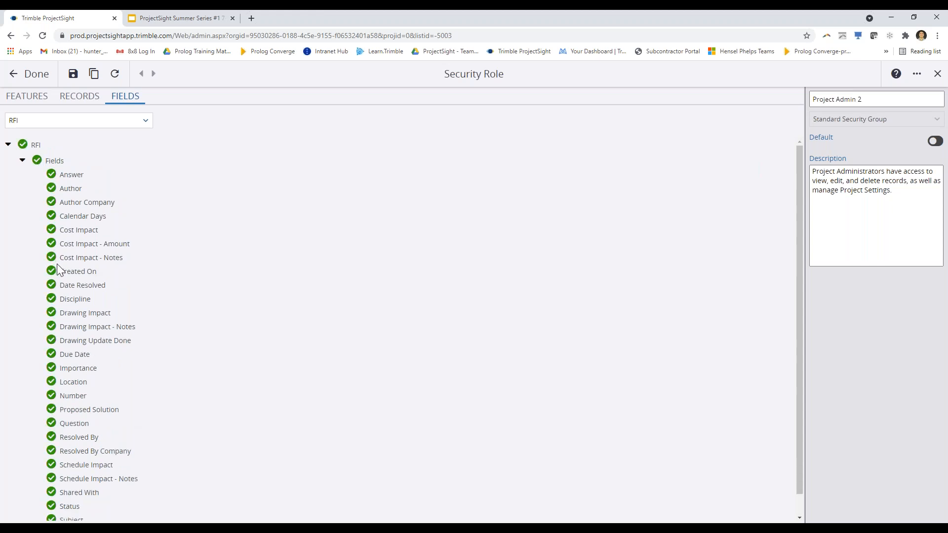
scroll(58, 264, "down", 1)
left_click(51, 487)
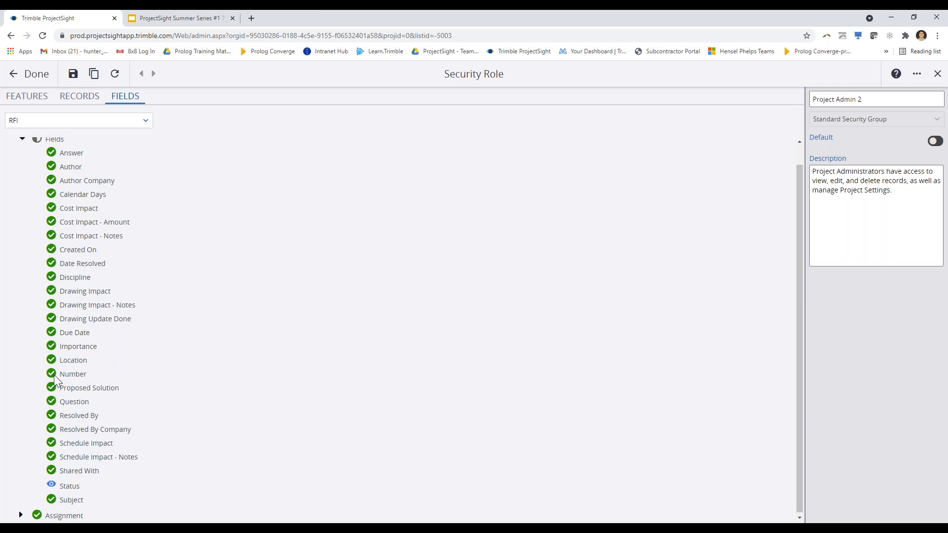
left_click(51, 485)
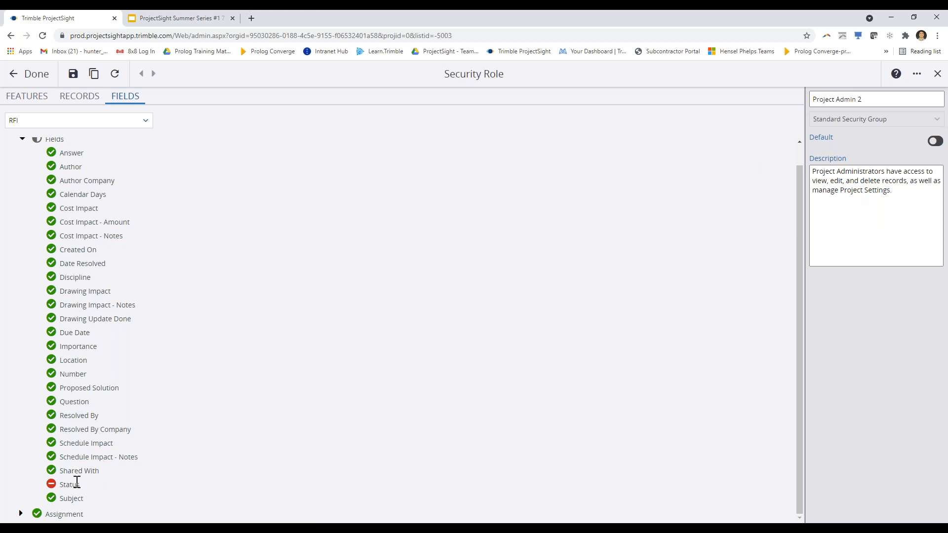
left_click(53, 488)
Collapse the RFI Fields group and the RFI permission tree
scroll(247, 360, "up", 1)
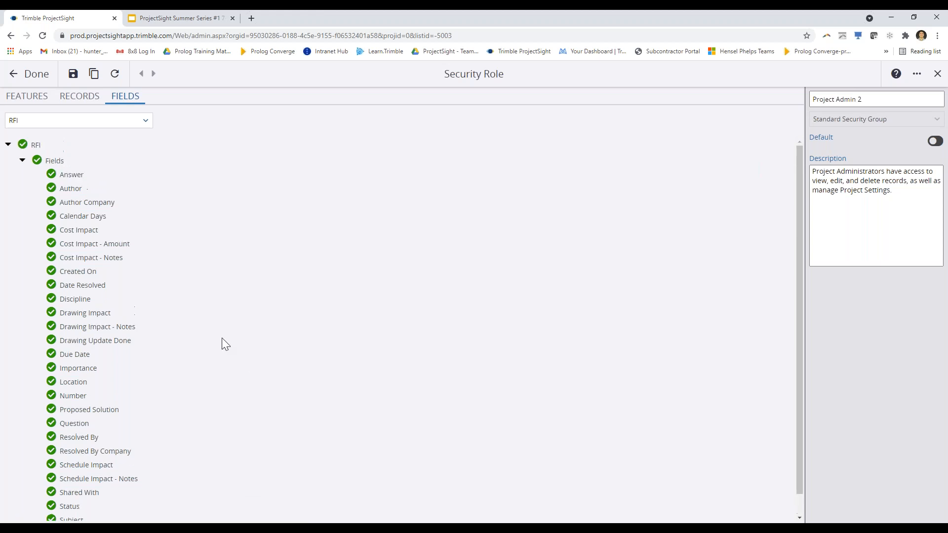
left_click(23, 163)
left_click(7, 144)
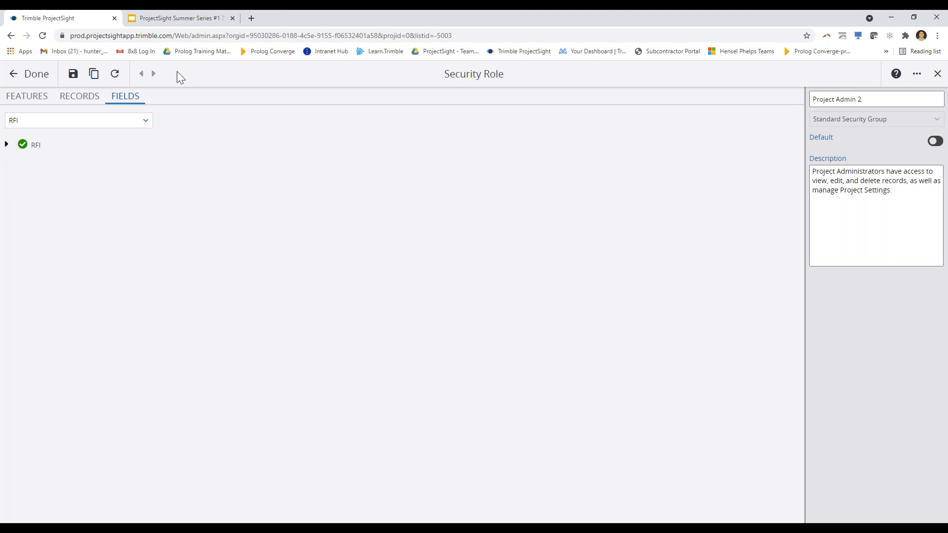
Finish the Project Admin 2 role and return to the six-role Security Roles list
left_click(34, 81)
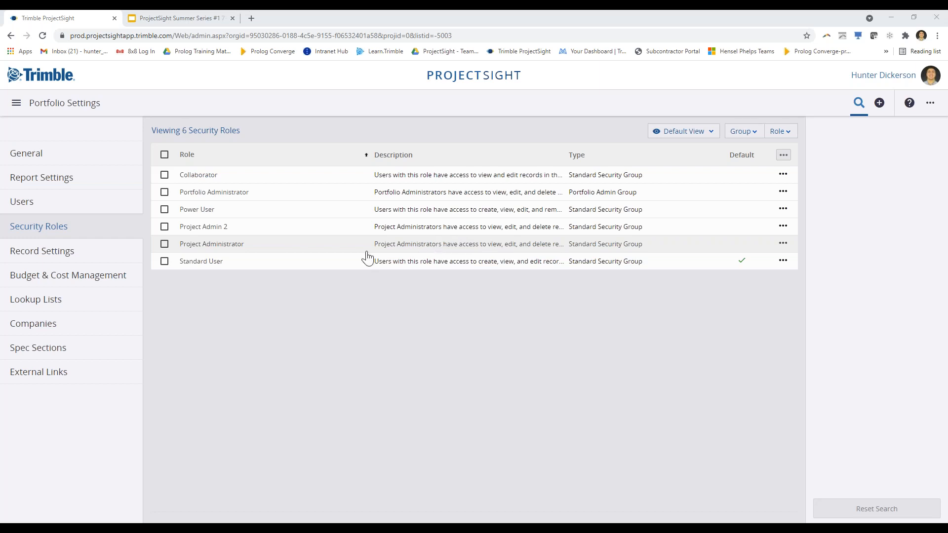
left_click(604, 207)
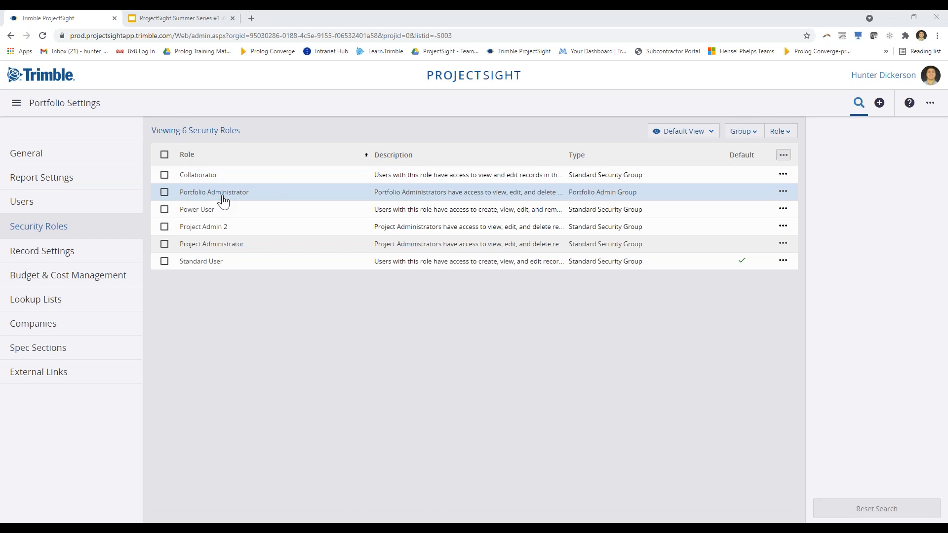
left_click(784, 194)
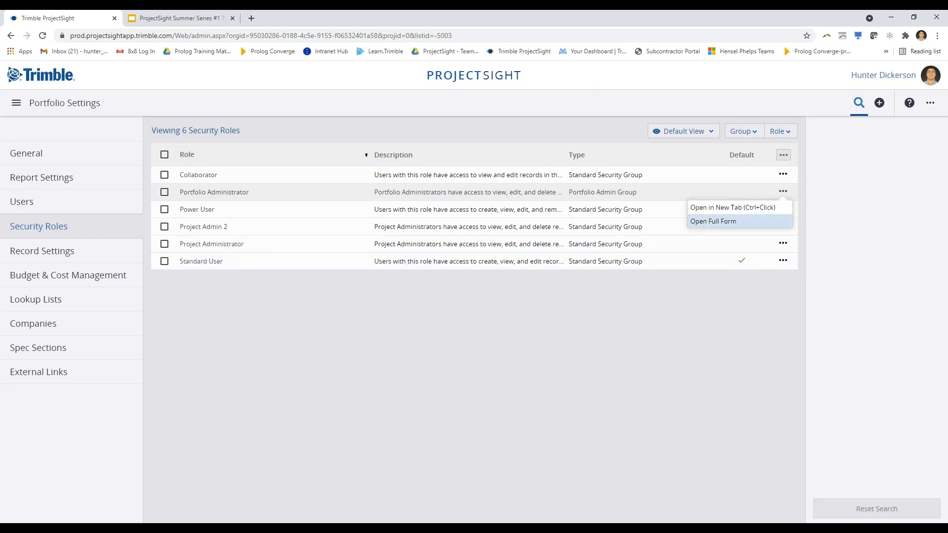
left_click(698, 317)
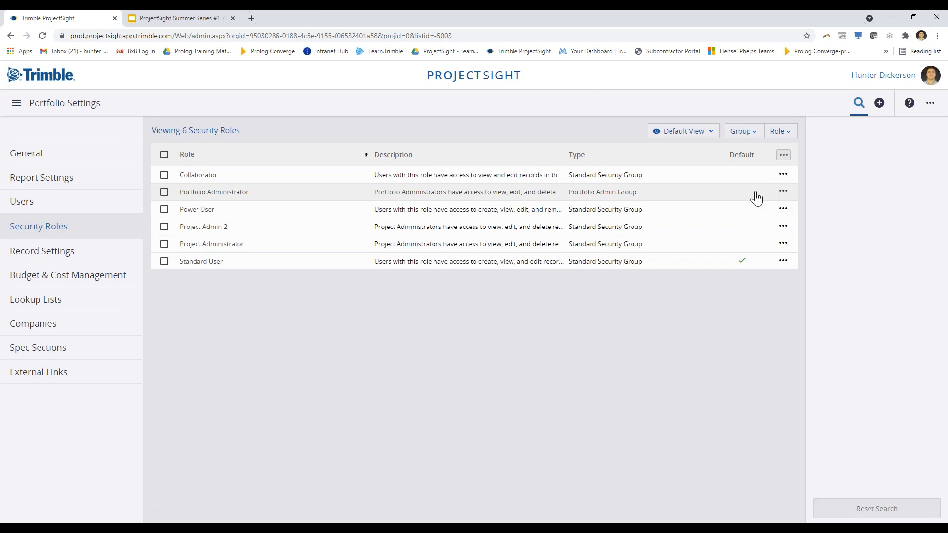
left_click(743, 261)
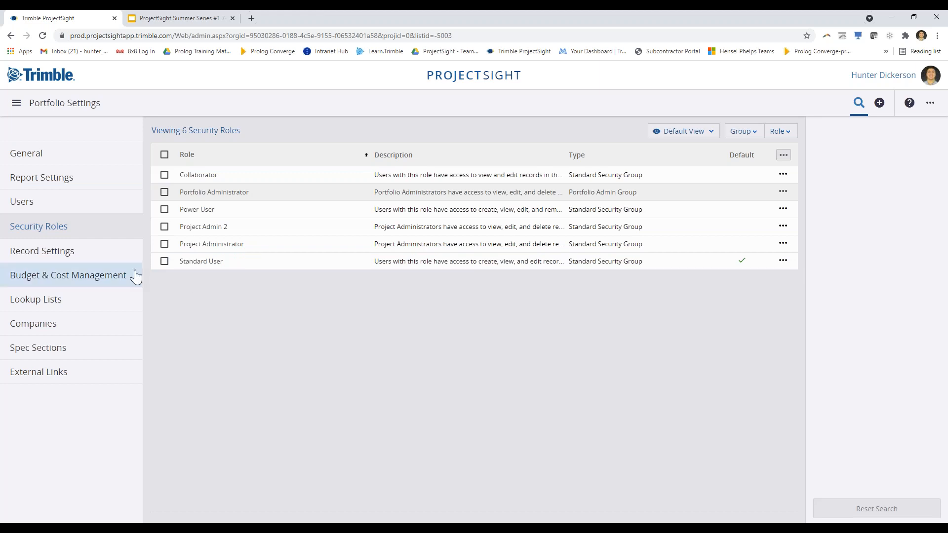
From the Companies list in Portfolio Settings, start a blank new company record
left_click(103, 331)
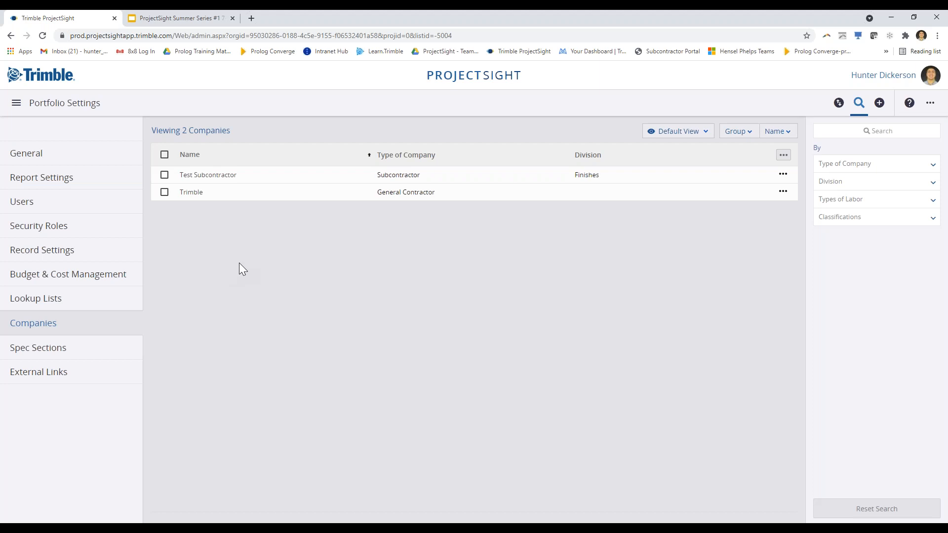
left_click(880, 105)
left_click(838, 105)
left_click(840, 110)
left_click(880, 105)
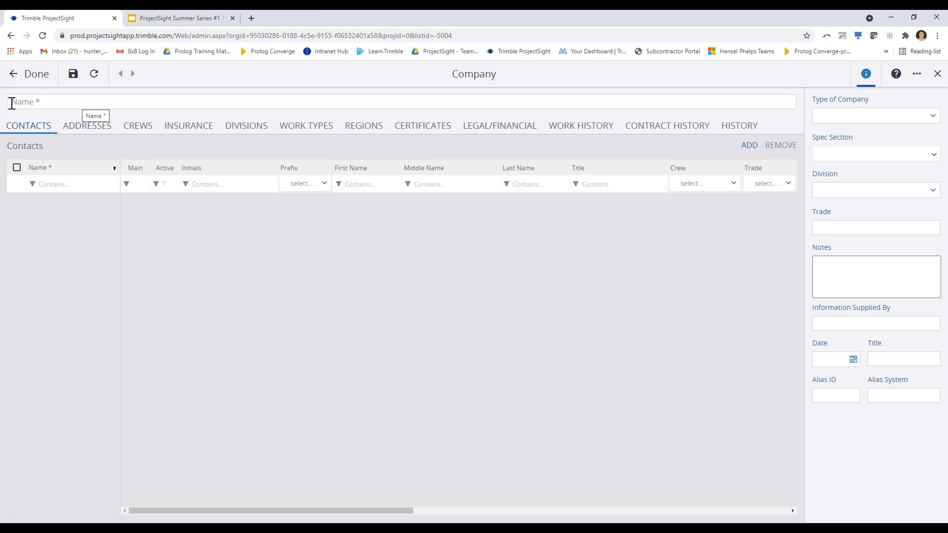
Name the new company 'Training Company', save it, and reopen its record
left_click(38, 102)
left_click(206, 90)
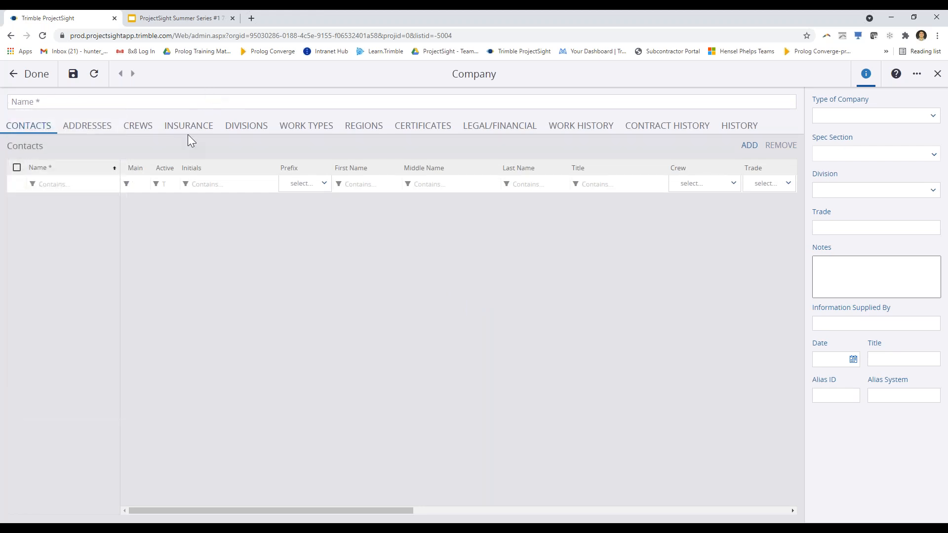
left_click(204, 102)
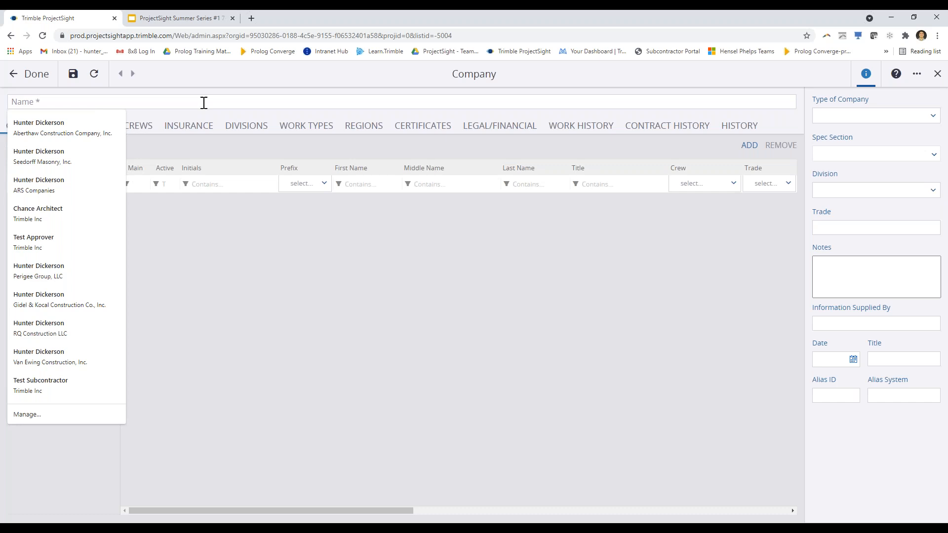
type("Training Company")
left_click(239, 220)
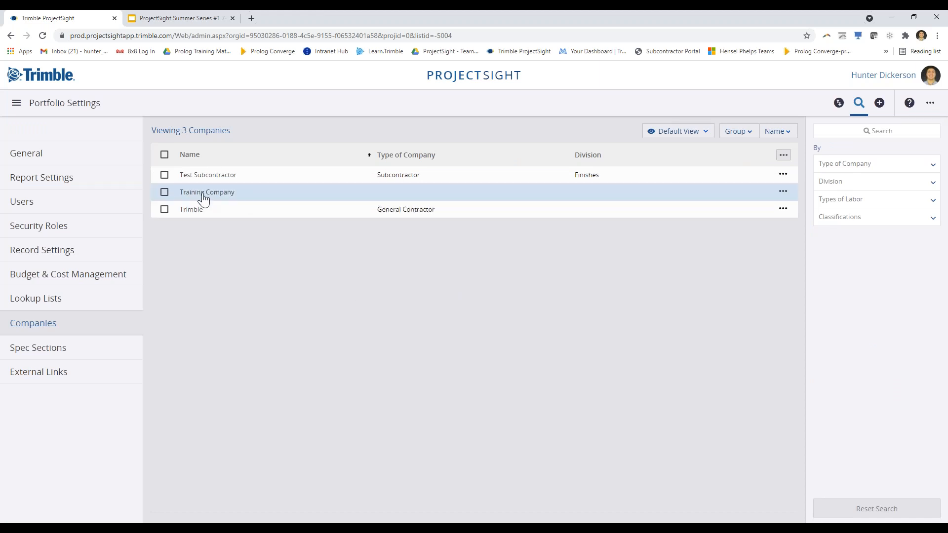
left_click(210, 198)
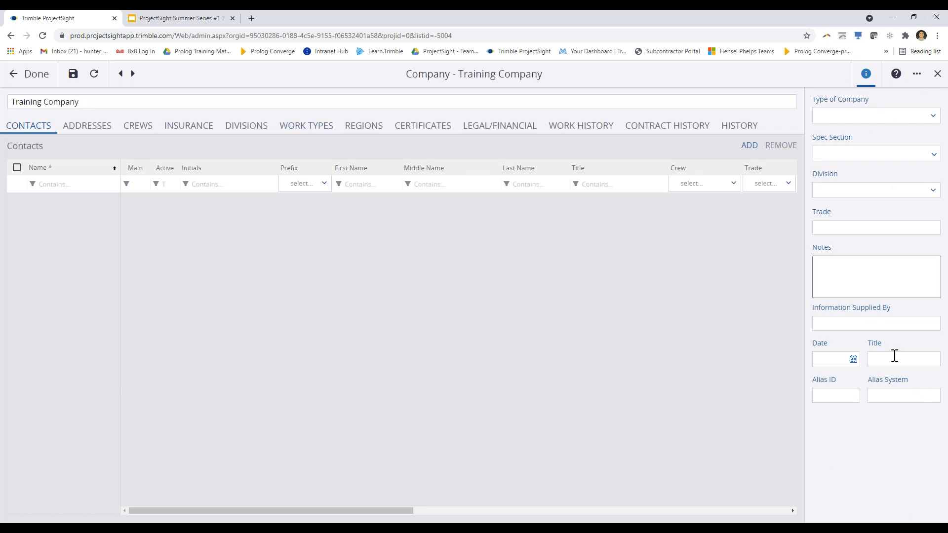
left_click(881, 119)
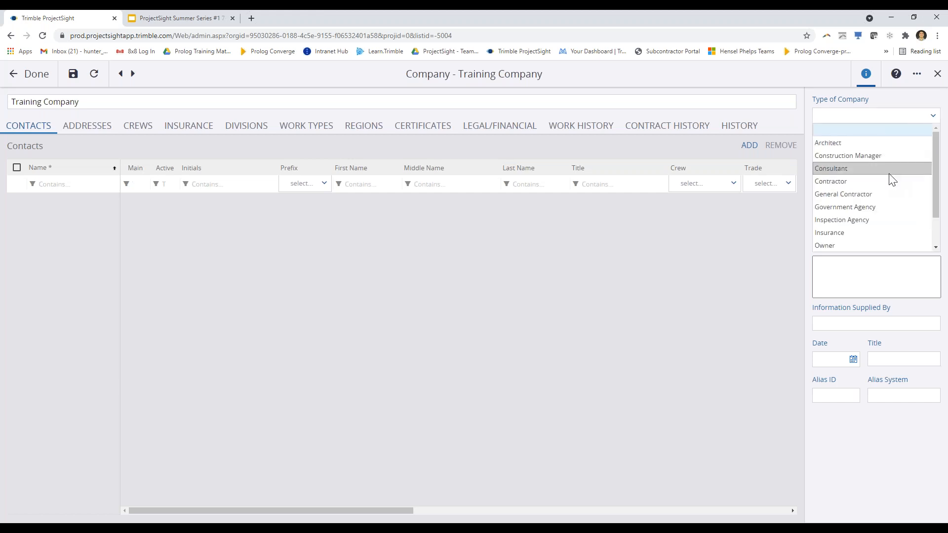
scroll(891, 173, "down", 1)
scroll(891, 173, "up", 1)
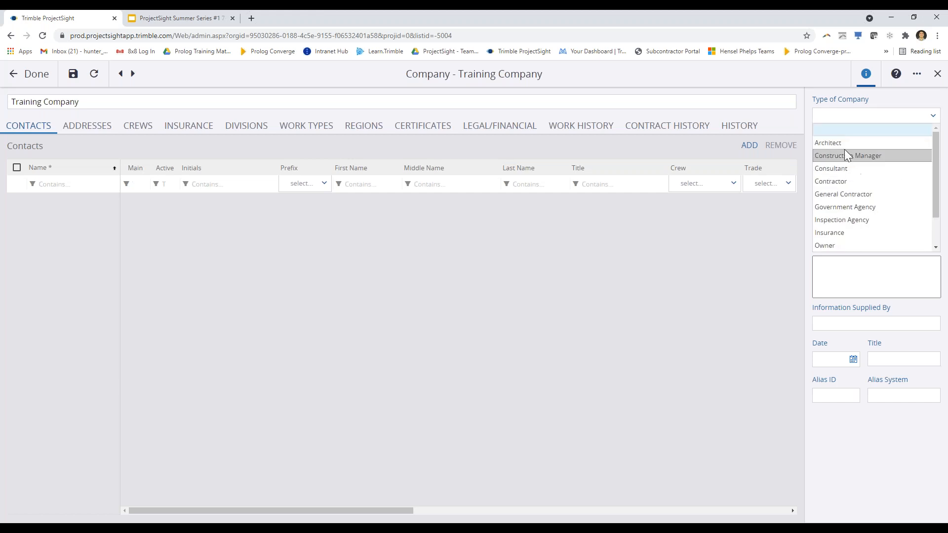
left_click(849, 169)
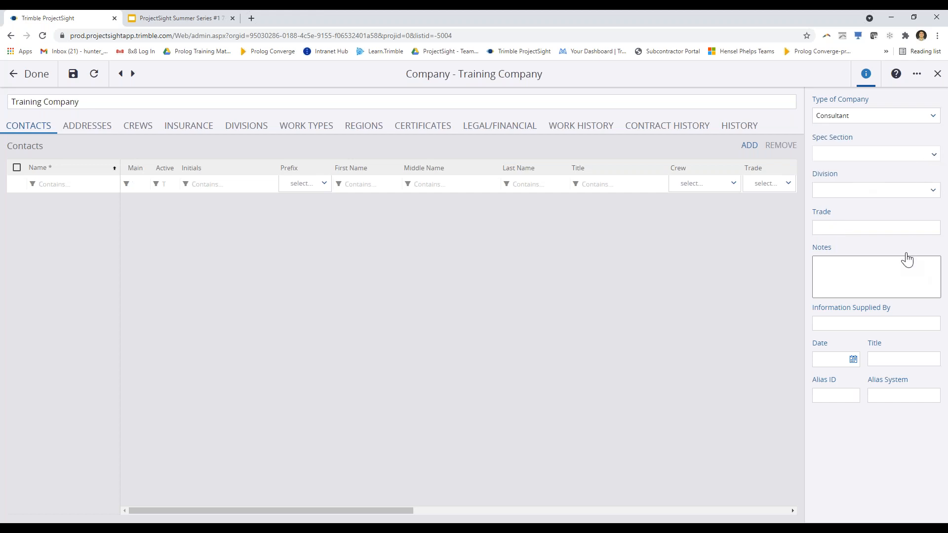
left_click(935, 157)
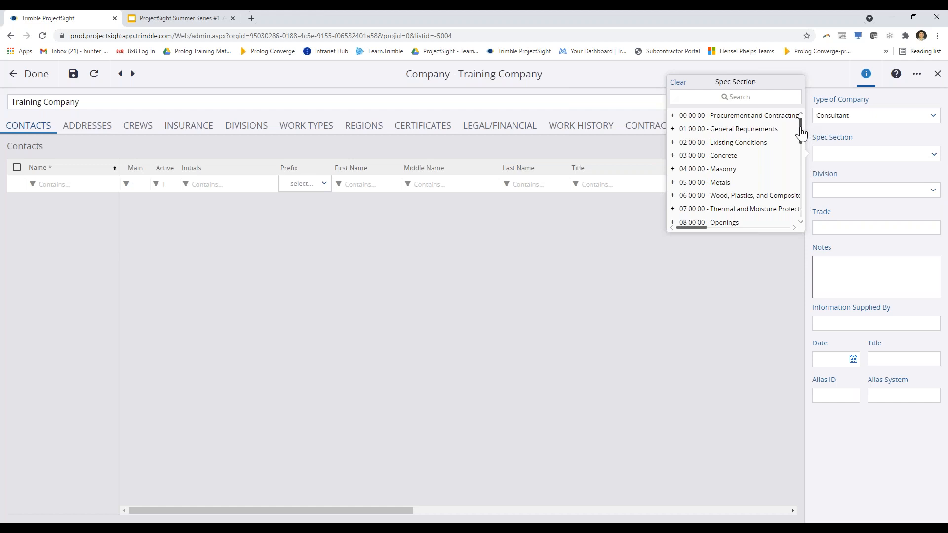
left_click_drag(801, 129, 800, 127)
left_click(734, 132)
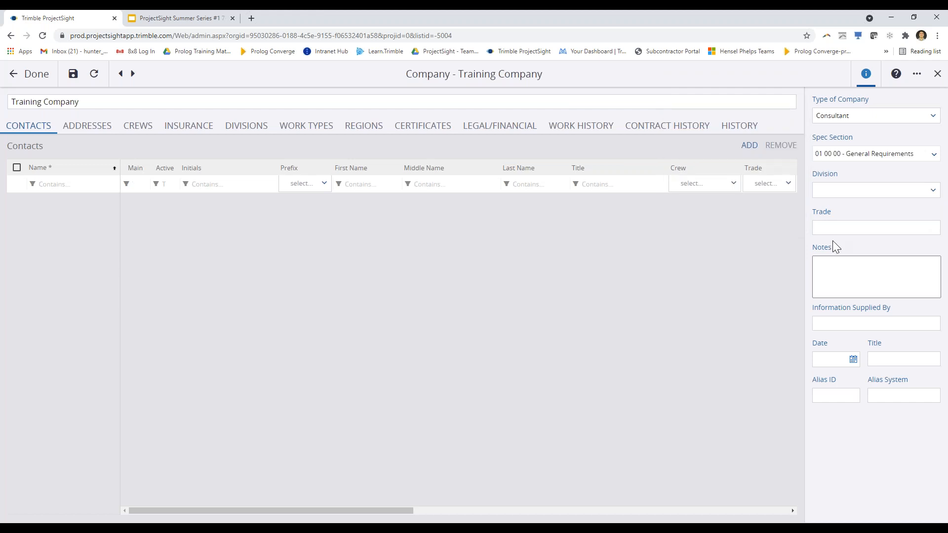
left_click(933, 191)
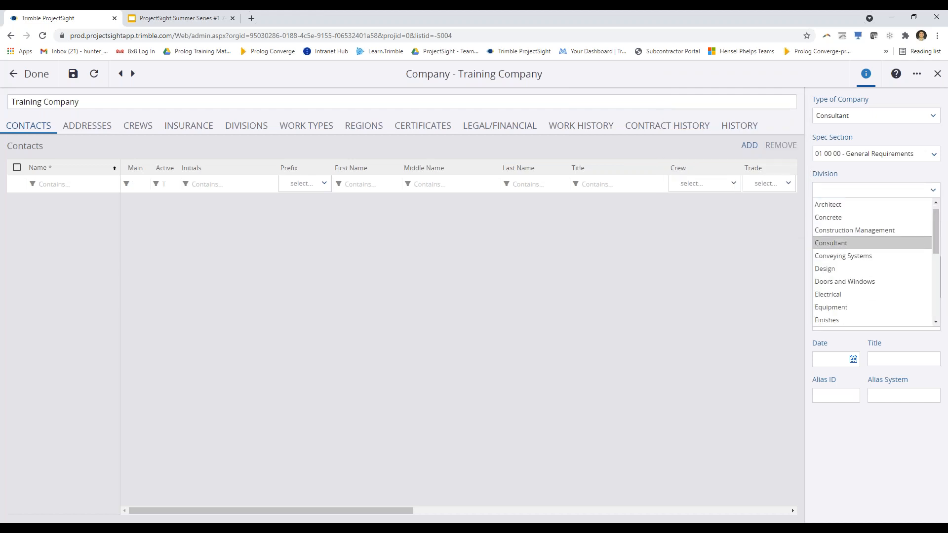
left_click(844, 243)
left_click(868, 232)
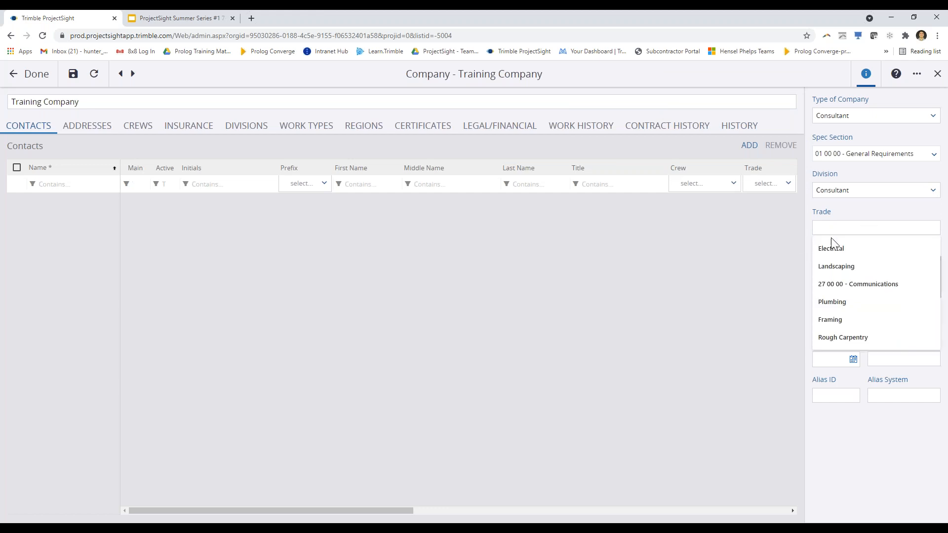
left_click(880, 219)
left_click(864, 282)
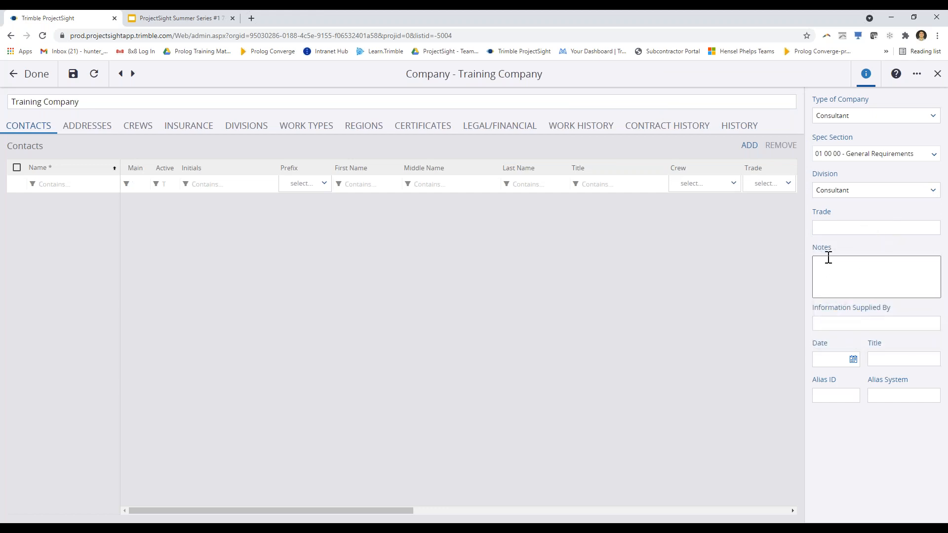
left_click(824, 325)
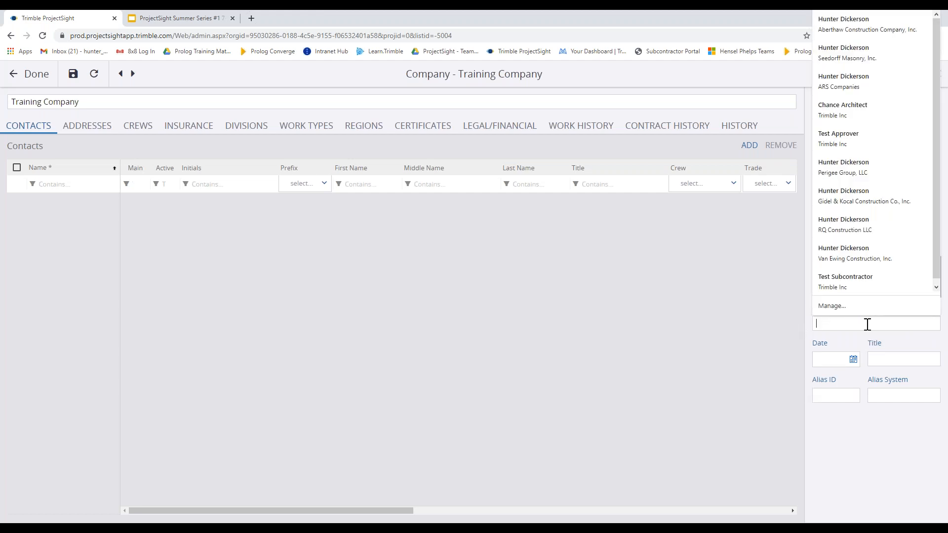
left_click(849, 338)
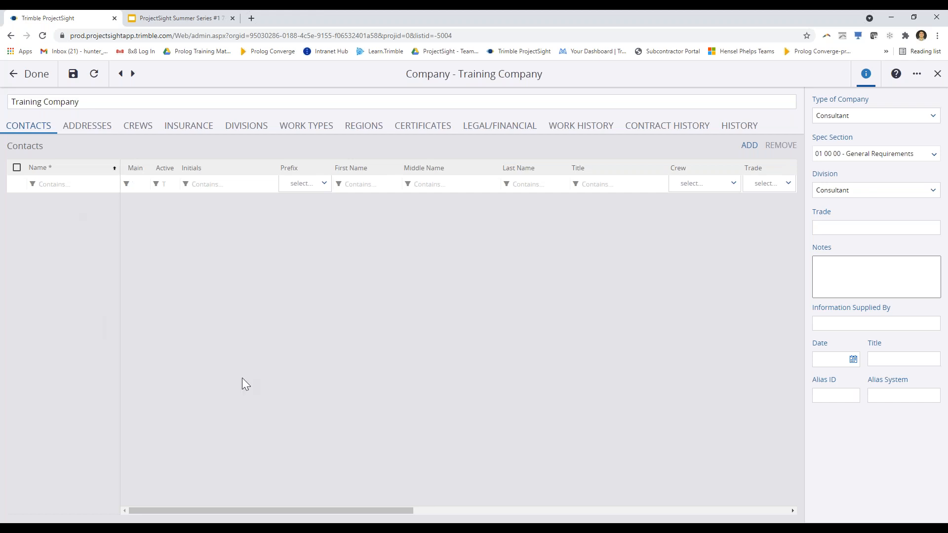
Add a new contact row and enter the contact's first and last name
left_click(748, 148)
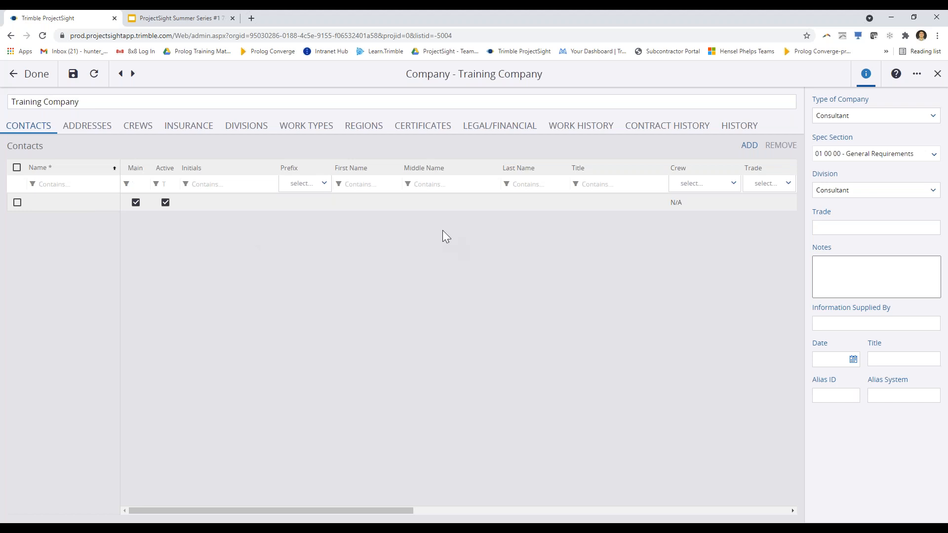
left_click(368, 209)
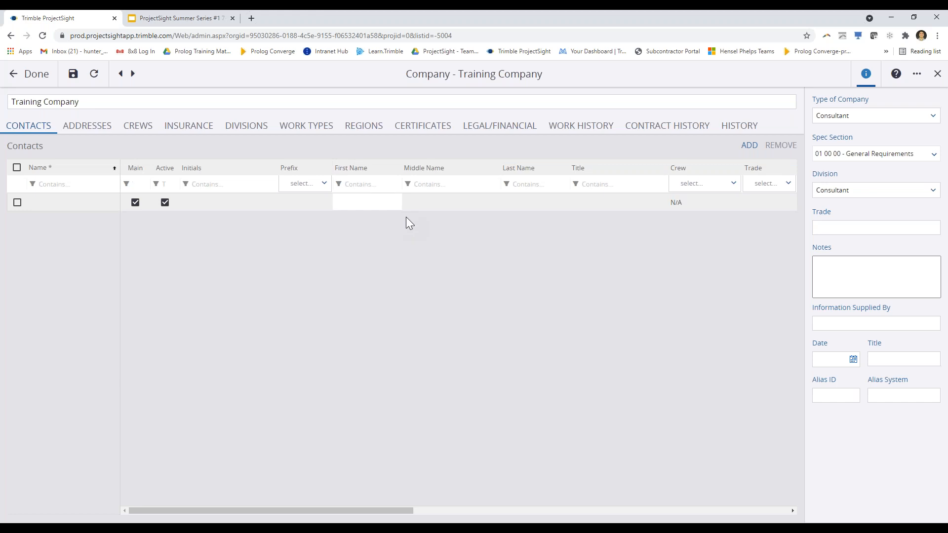
left_click(536, 207)
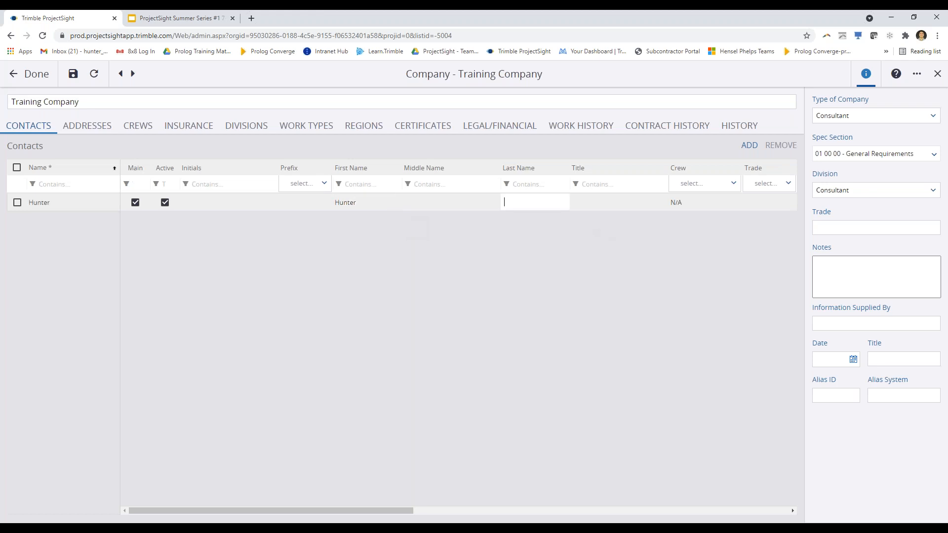
left_click(636, 205)
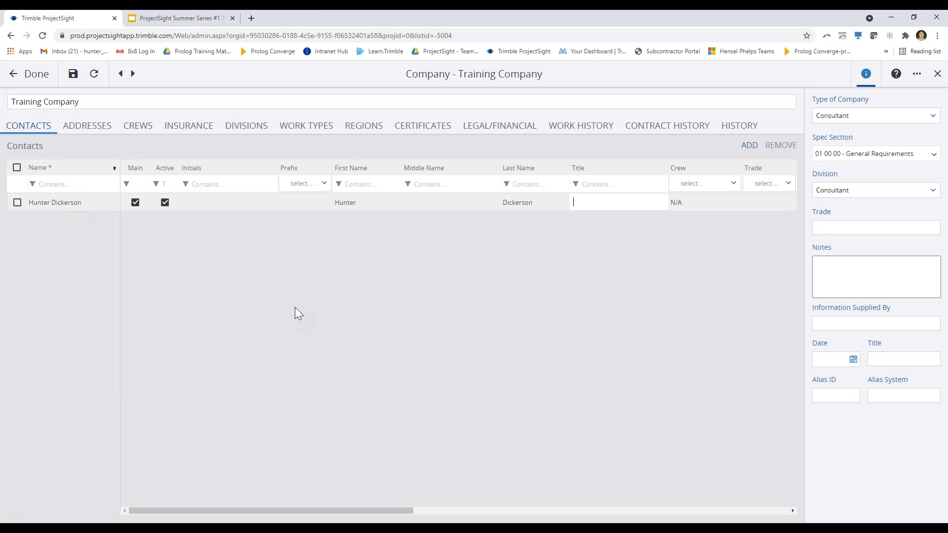
left_click_drag(380, 509, 502, 510)
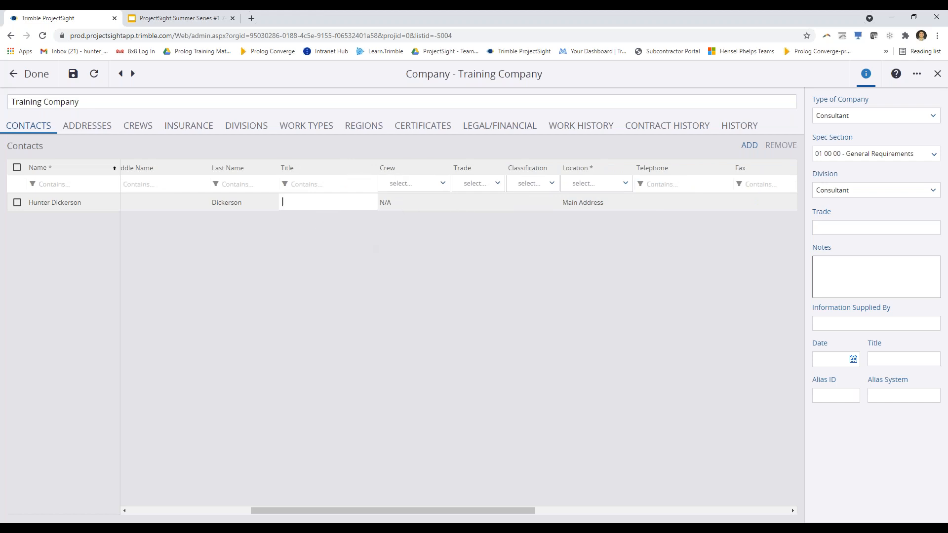
left_click(396, 212)
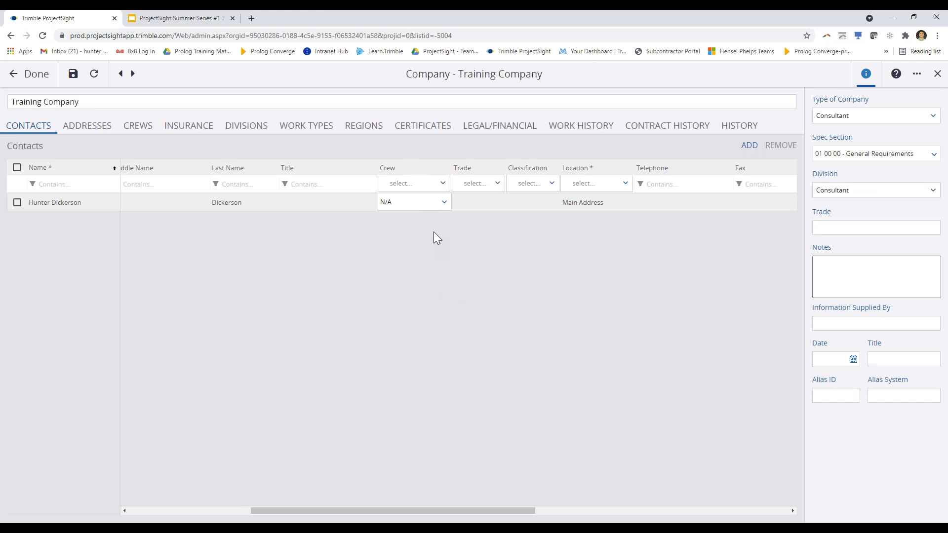
left_click(137, 130)
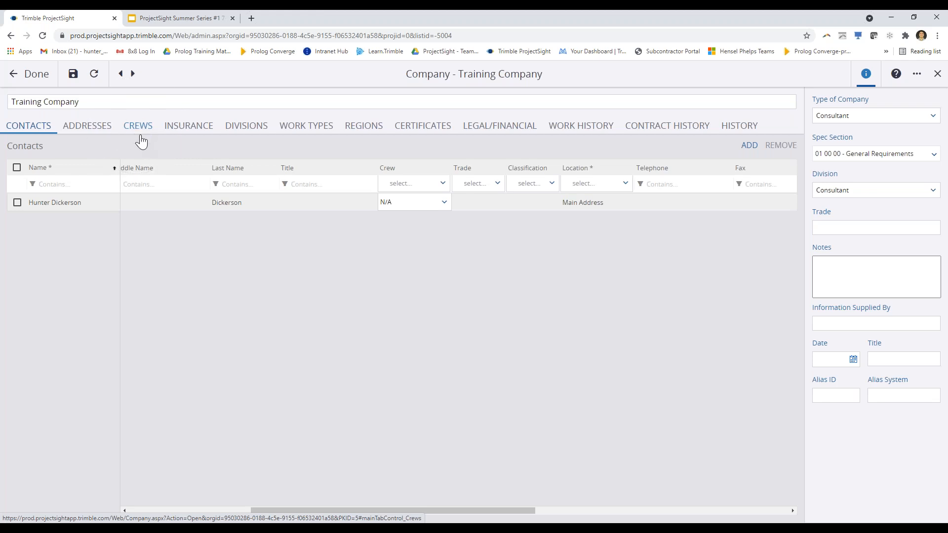
left_click(423, 209)
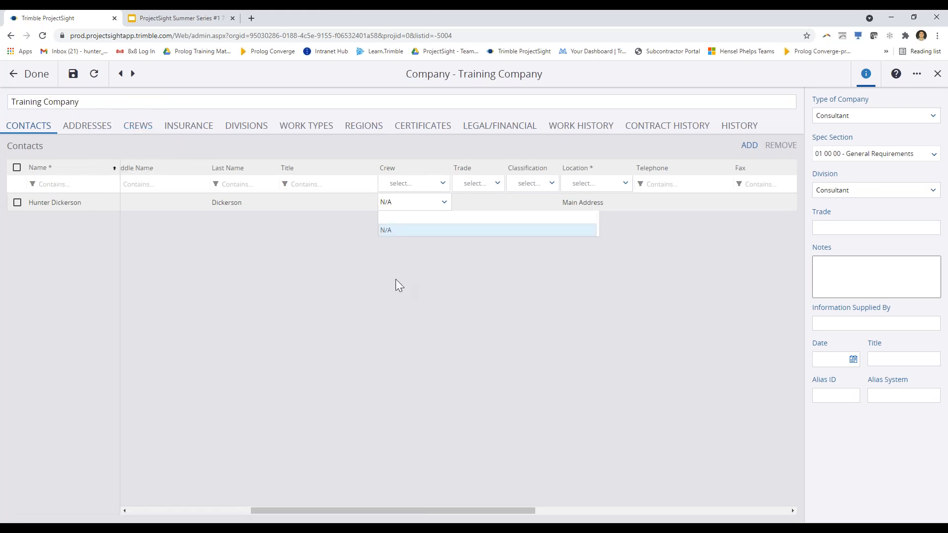
left_click(448, 314)
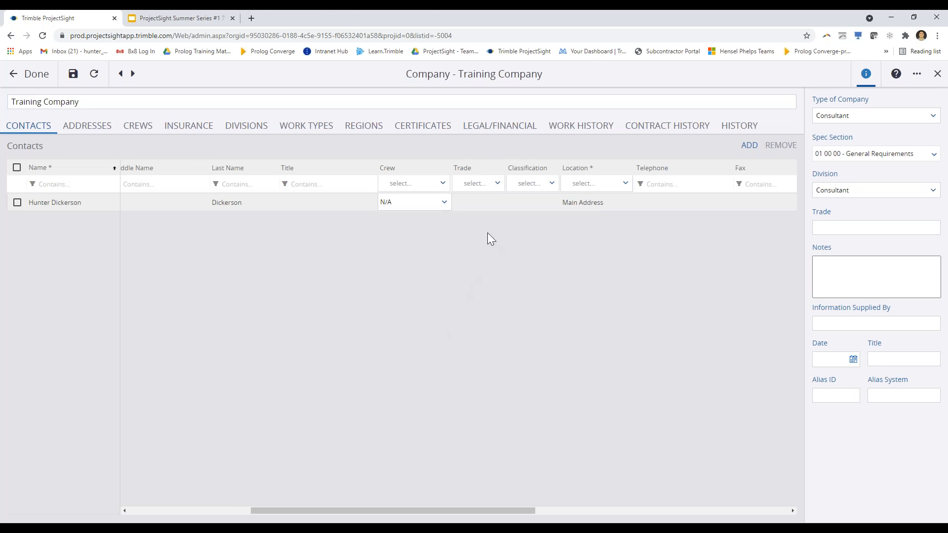
key("Tab")
left_click(496, 204)
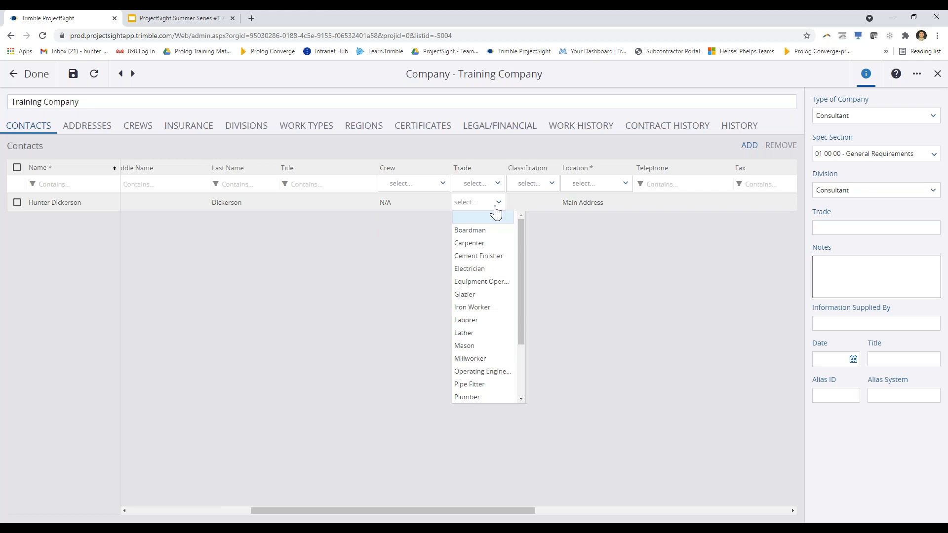
left_click(536, 210)
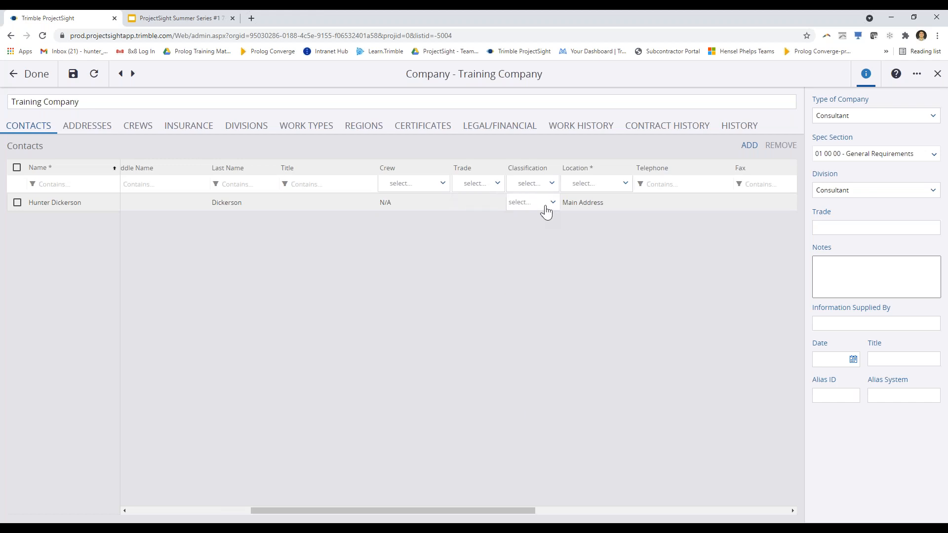
left_click(543, 207)
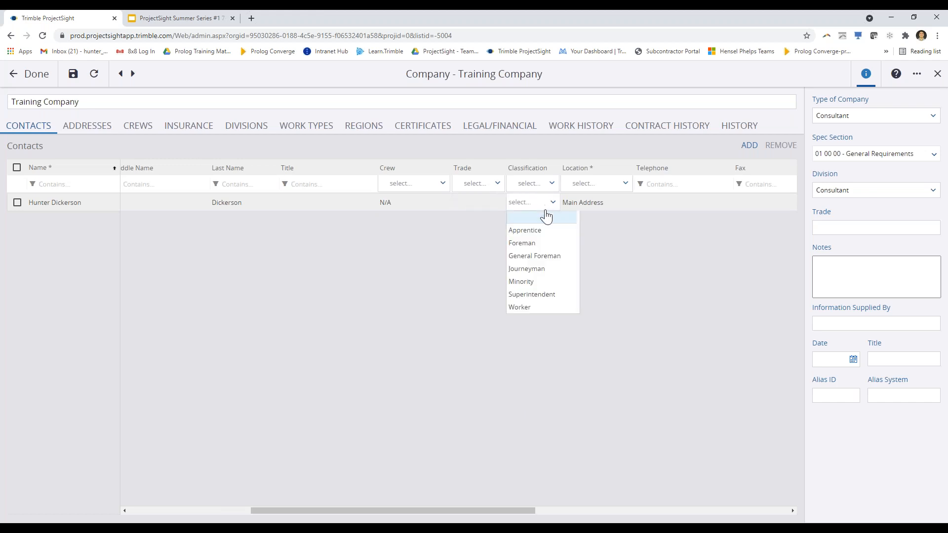
left_click(689, 280)
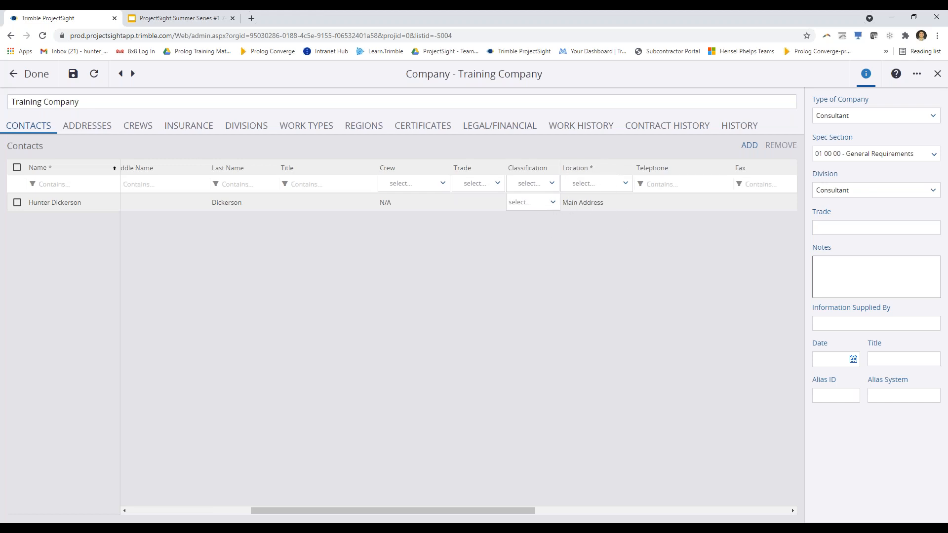
left_click(591, 205)
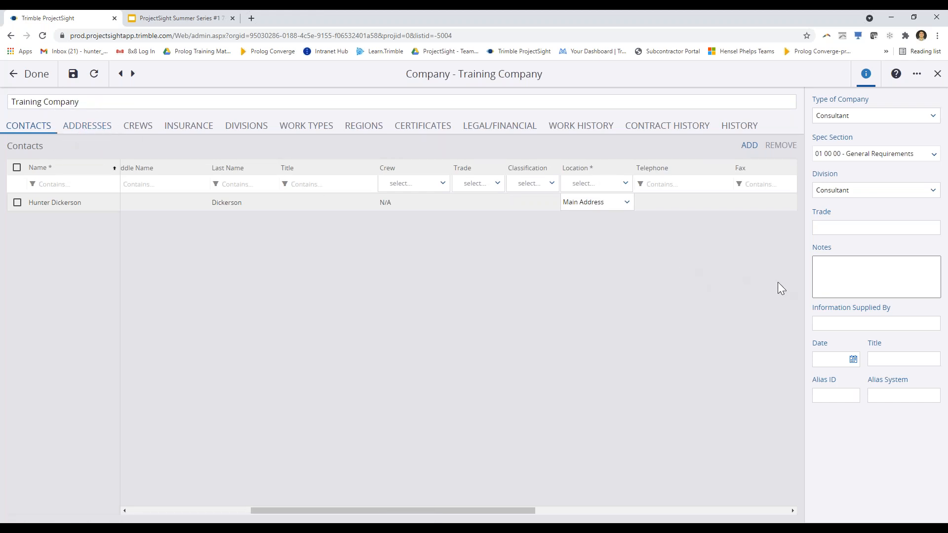
Scroll the contacts grid right and begin entering the contact's e-mail address
left_click_drag(482, 512, 635, 522)
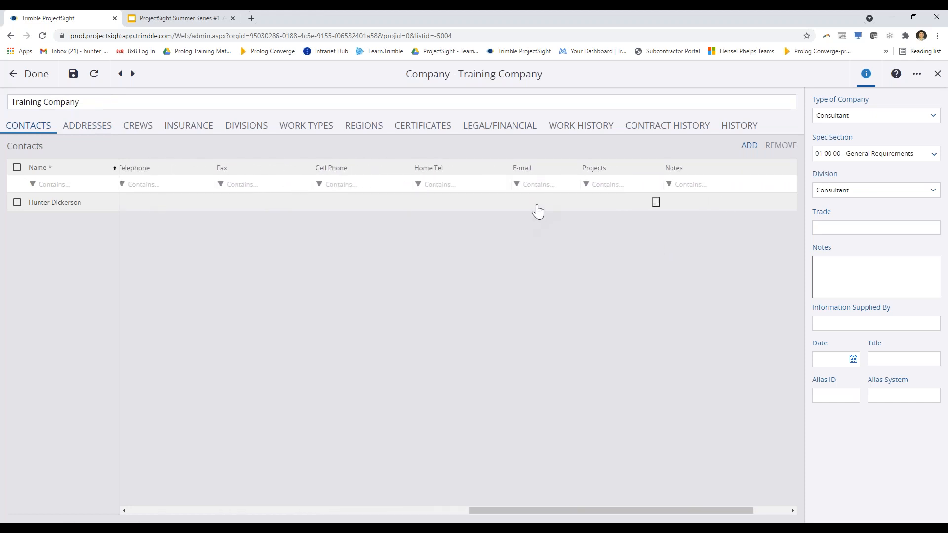
left_click(545, 208)
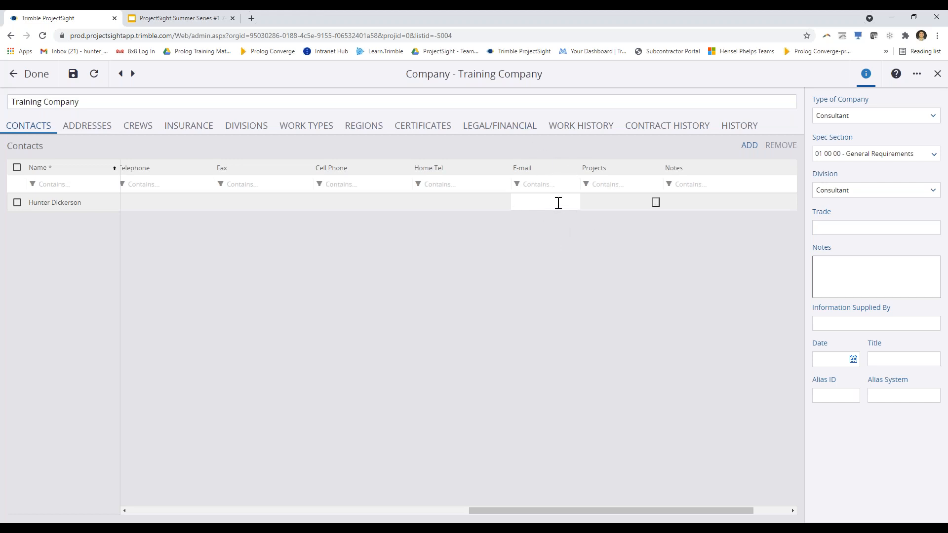
Enter the contact's e-mail address in the E-mail cell and commit it
left_click(615, 212)
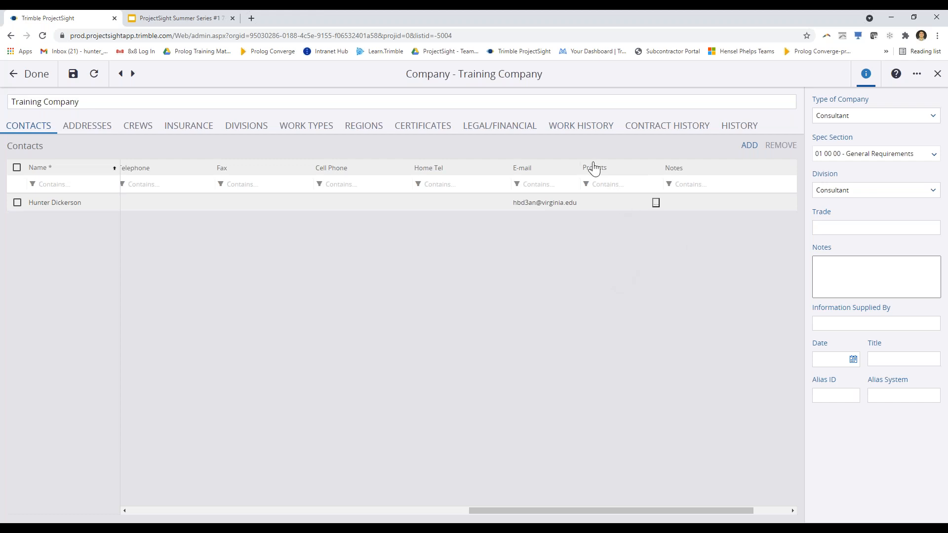
Assign the contact to the 2045 Westminster Training Project through Project Search
left_click(655, 204)
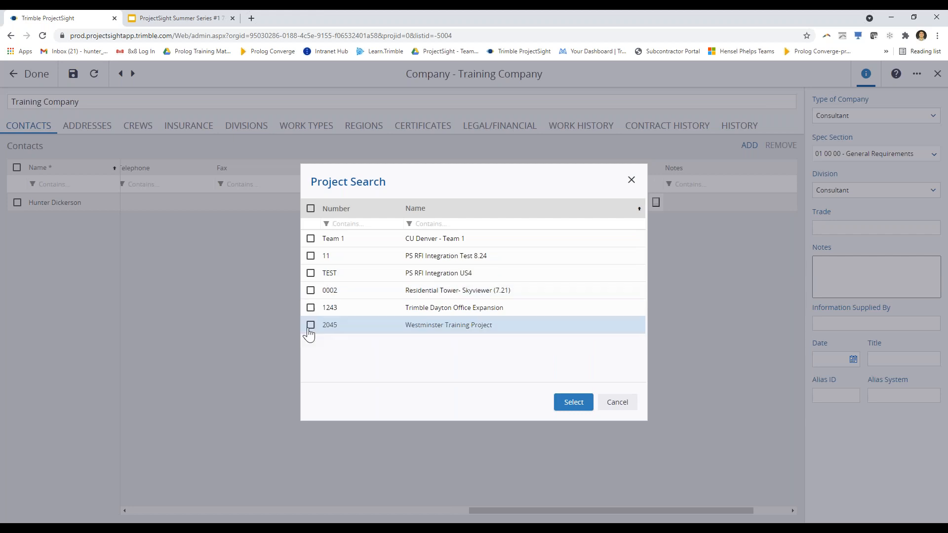
left_click(310, 326)
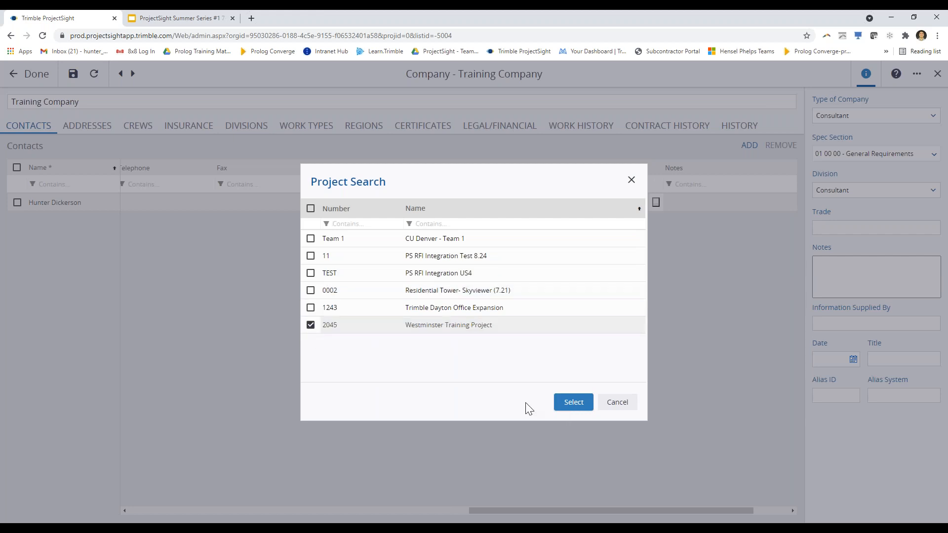
left_click(583, 409)
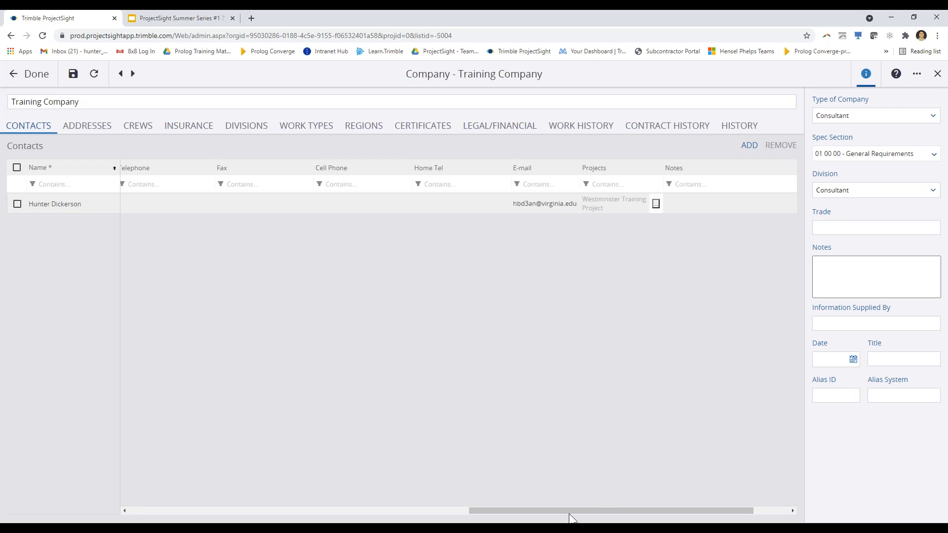
left_click_drag(568, 511, 602, 511)
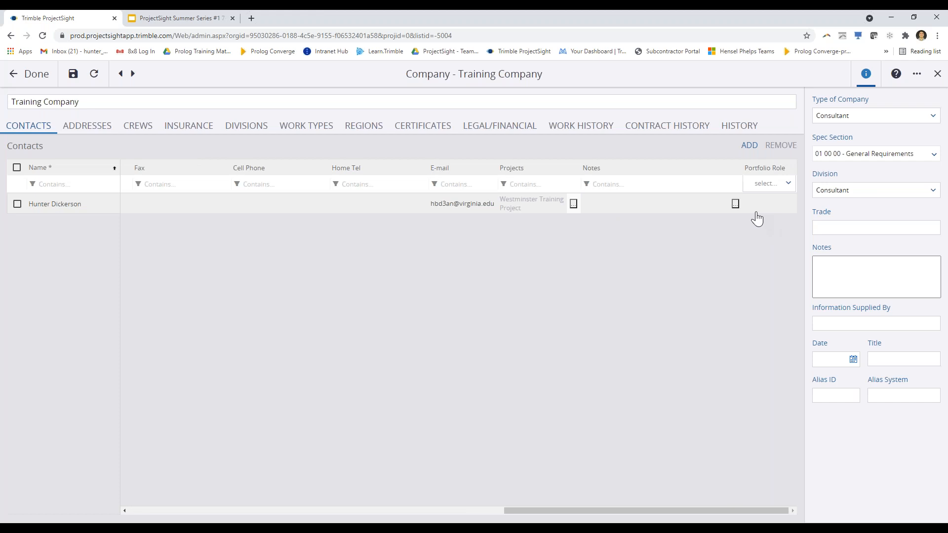
Choose Project Manager as the contact's Portfolio Role
left_click(773, 211)
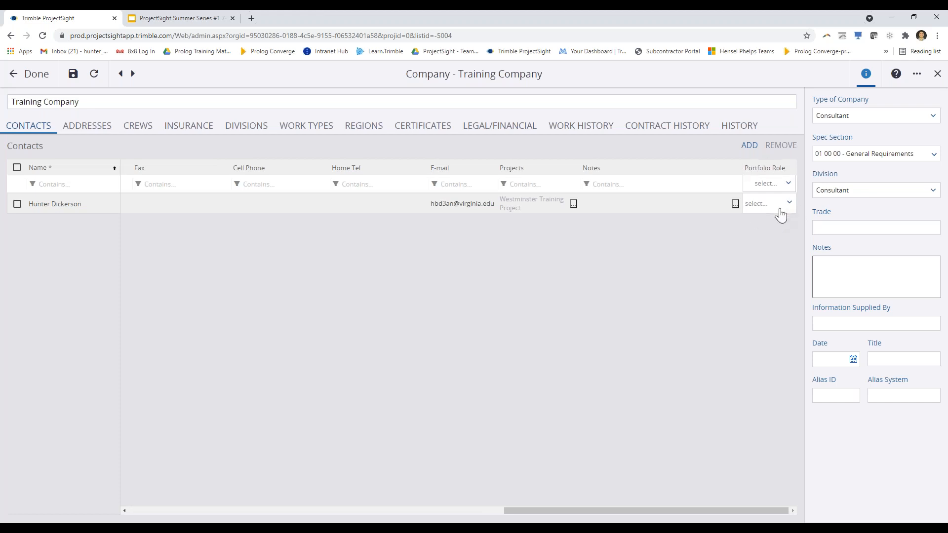
left_click(789, 204)
left_click_drag(814, 253, 814, 220)
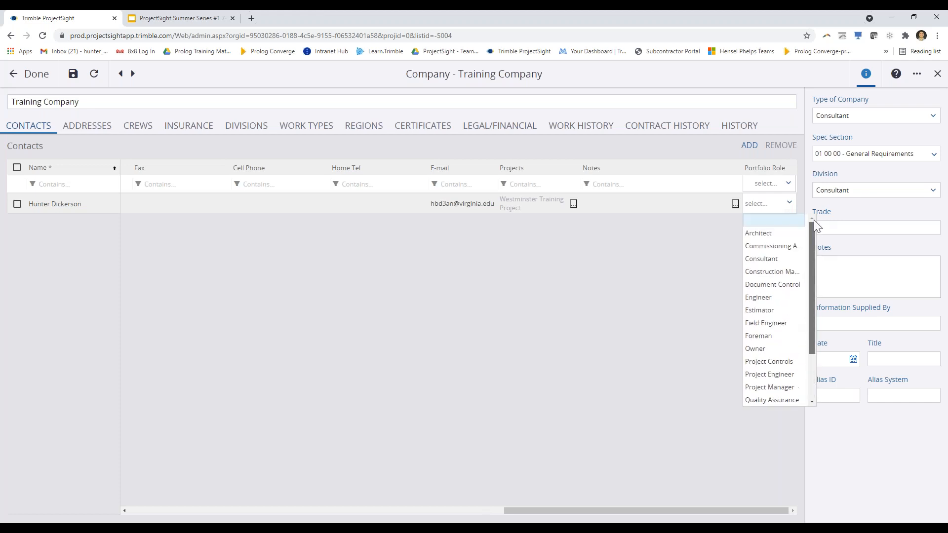
left_click_drag(810, 262, 806, 327)
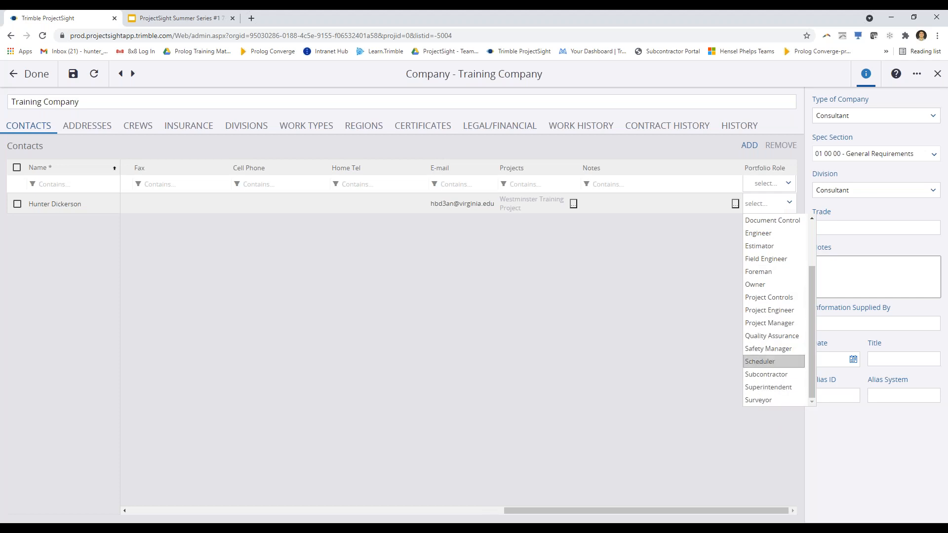
left_click(785, 323)
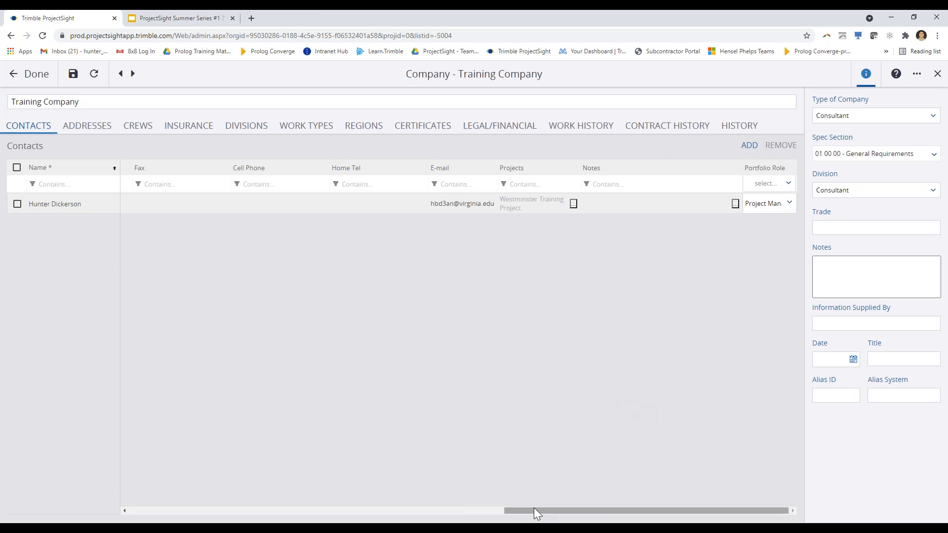
left_click_drag(532, 510, 158, 462)
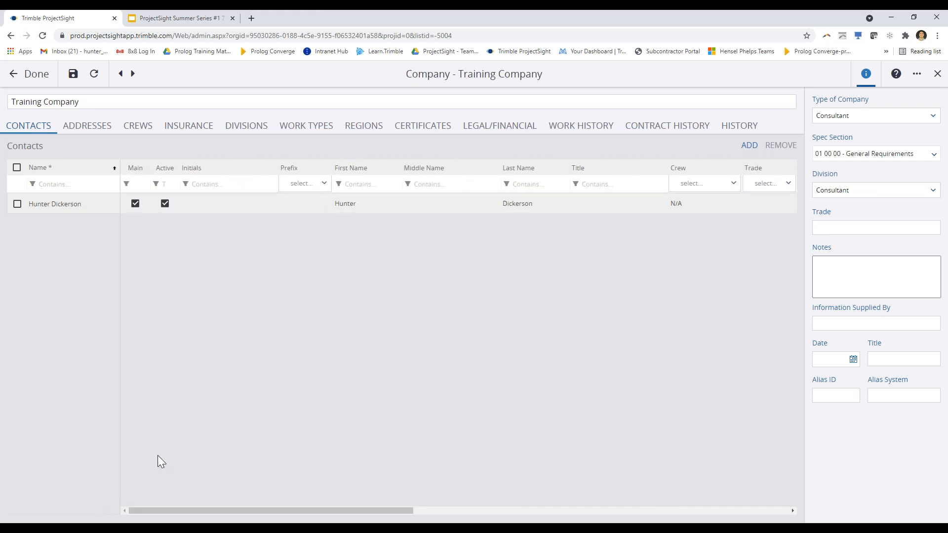
Make the company's Main Address a General address type
left_click(92, 132)
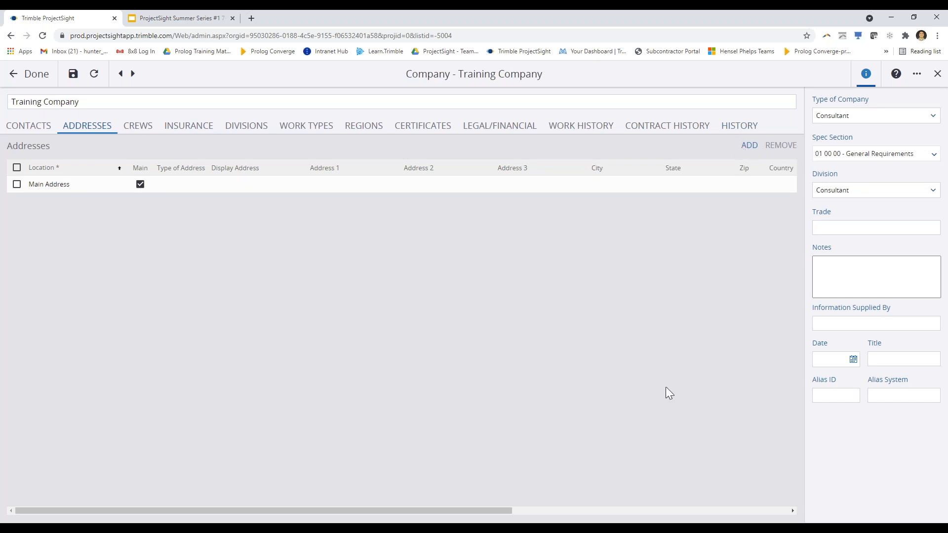
left_click(189, 193)
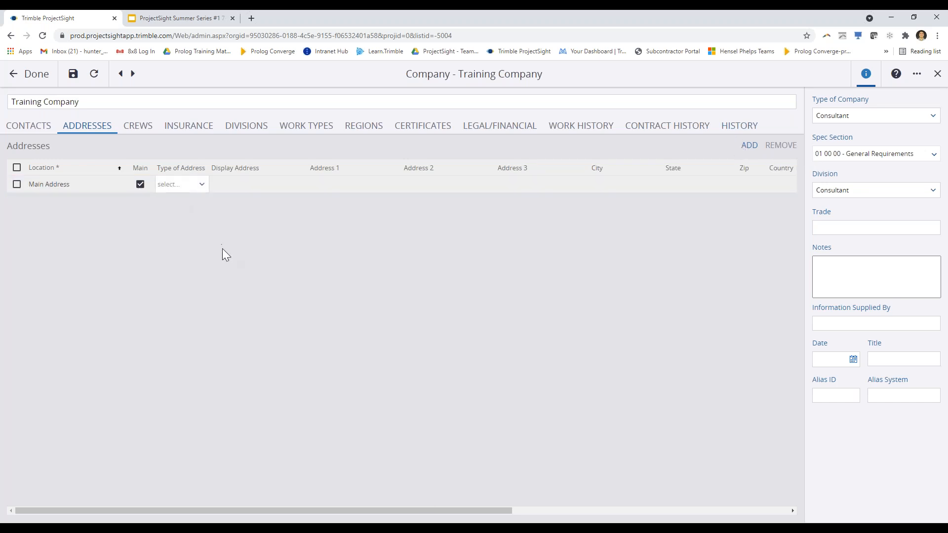
left_click(202, 185)
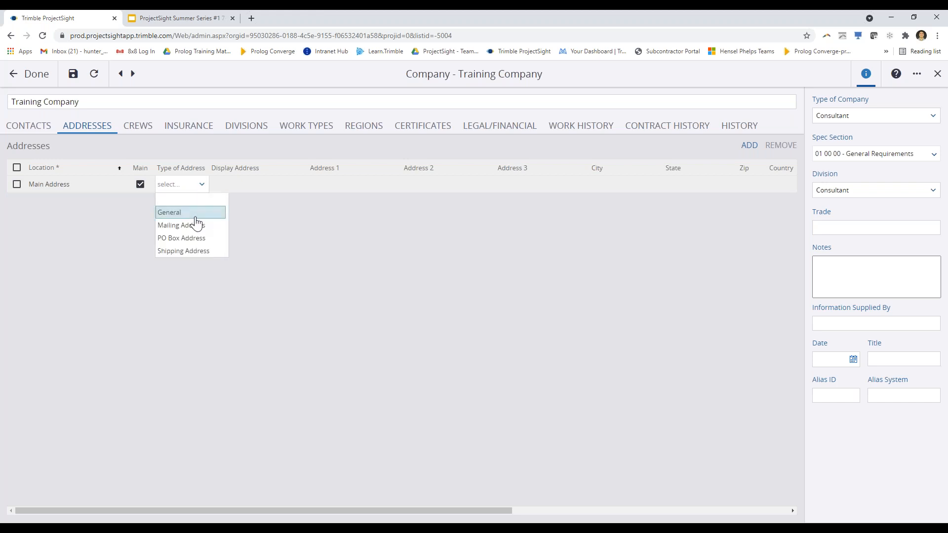
left_click(195, 213)
Enter the three-line display address: 1234 Train Street, Denver, CO, 80211
left_click(272, 191)
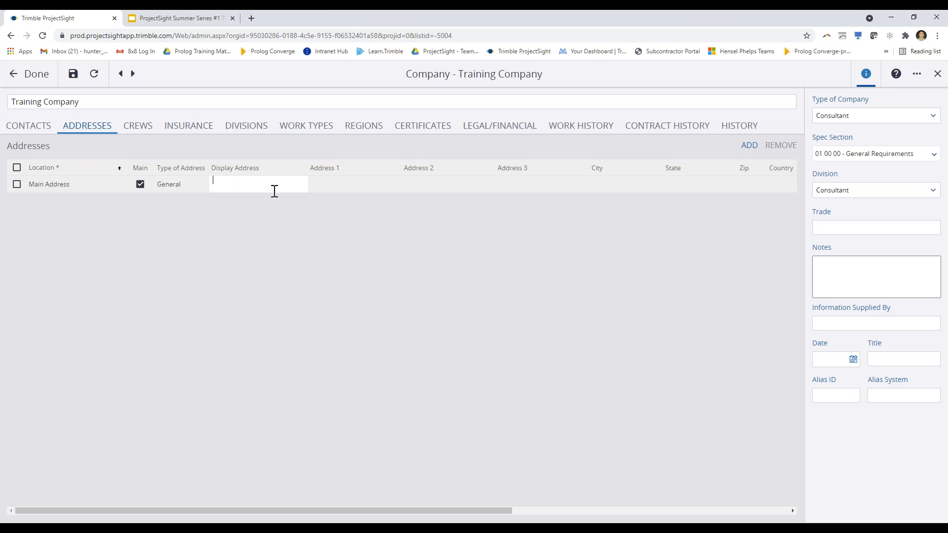
type("1234 Train Street")
key("Return")
type("Denverr, CO")
key("Return")
type("80211")
left_click(351, 184)
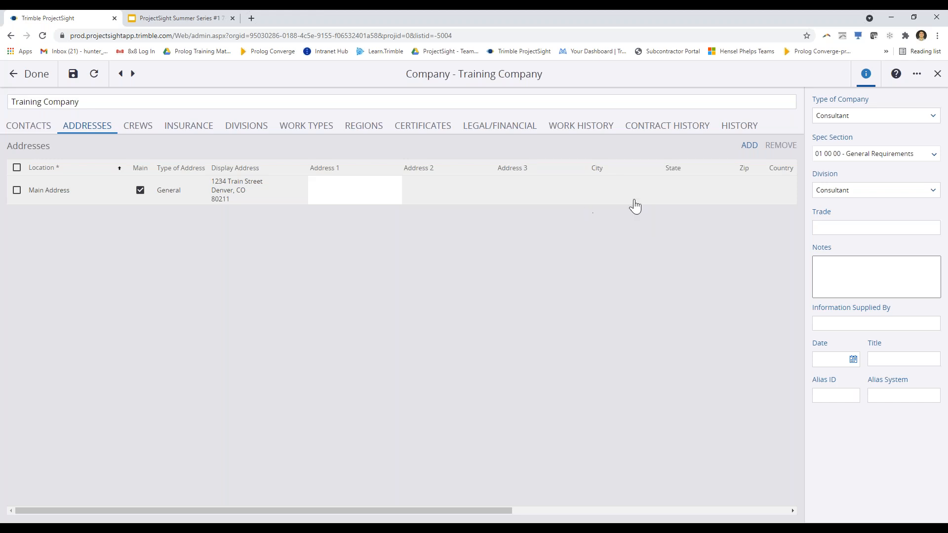
Review the main address's State, City and telephone fields
left_click(686, 199)
left_click(641, 202)
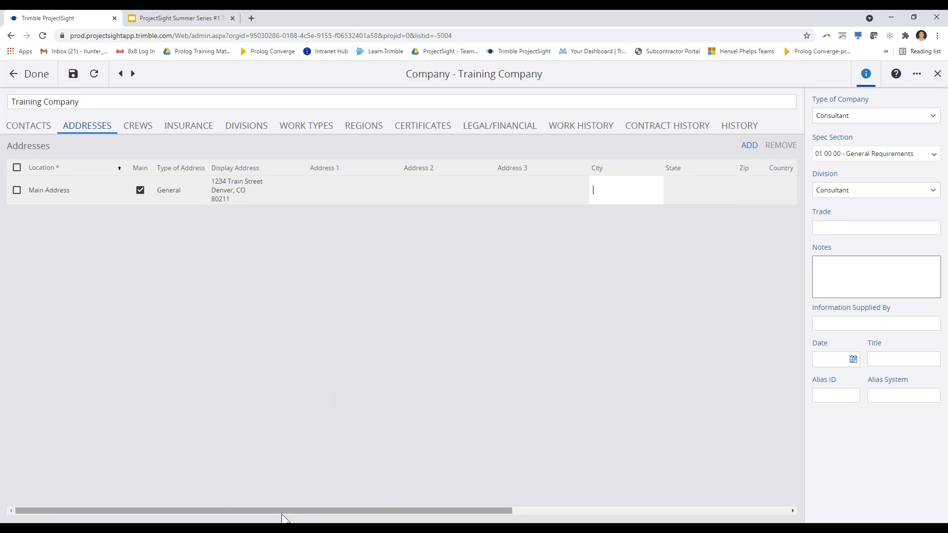
left_click_drag(292, 510, 551, 516)
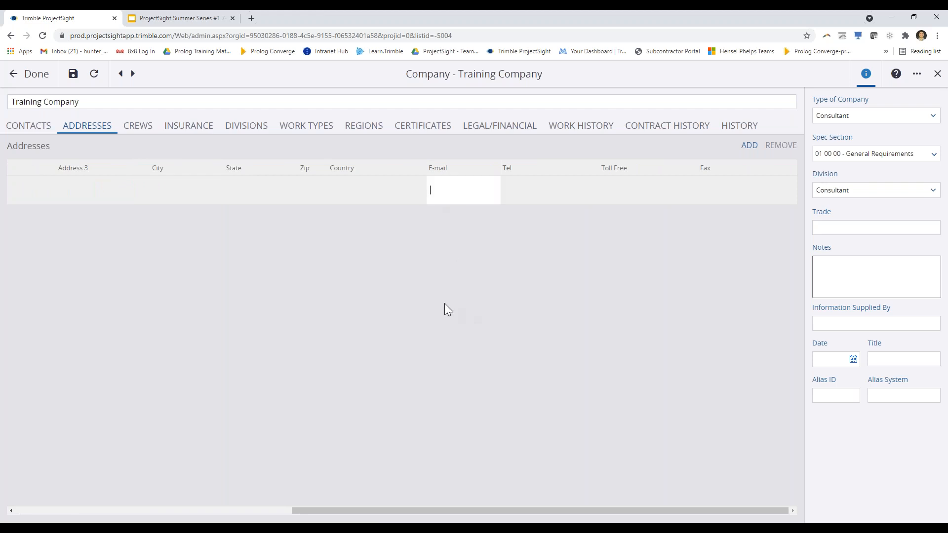
left_click(531, 197)
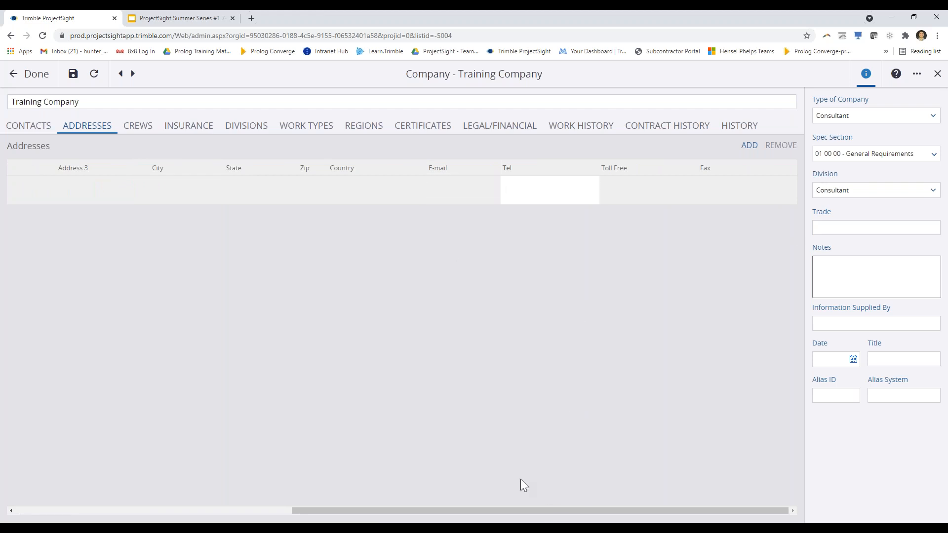
left_click_drag(356, 516, 46, 462)
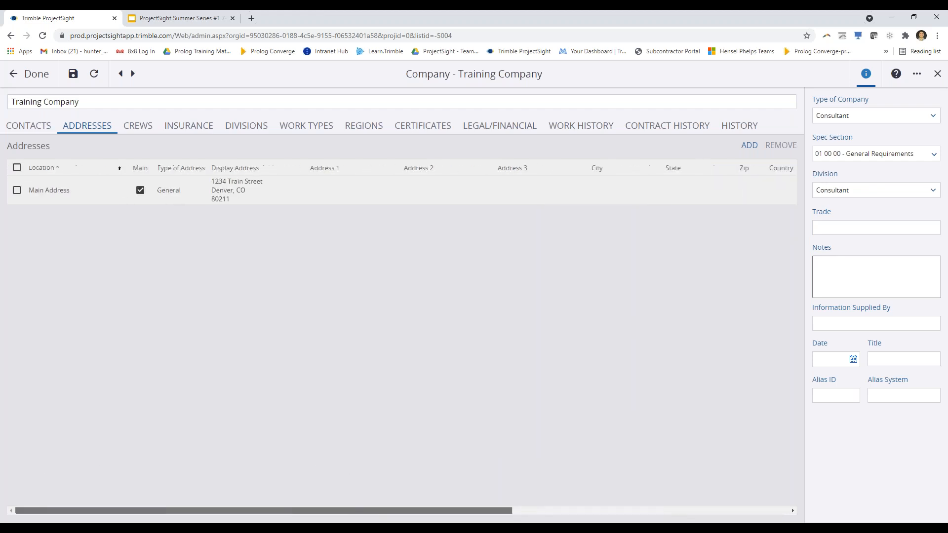
Add two crews named Crew 1 and Crew 2
left_click(138, 129)
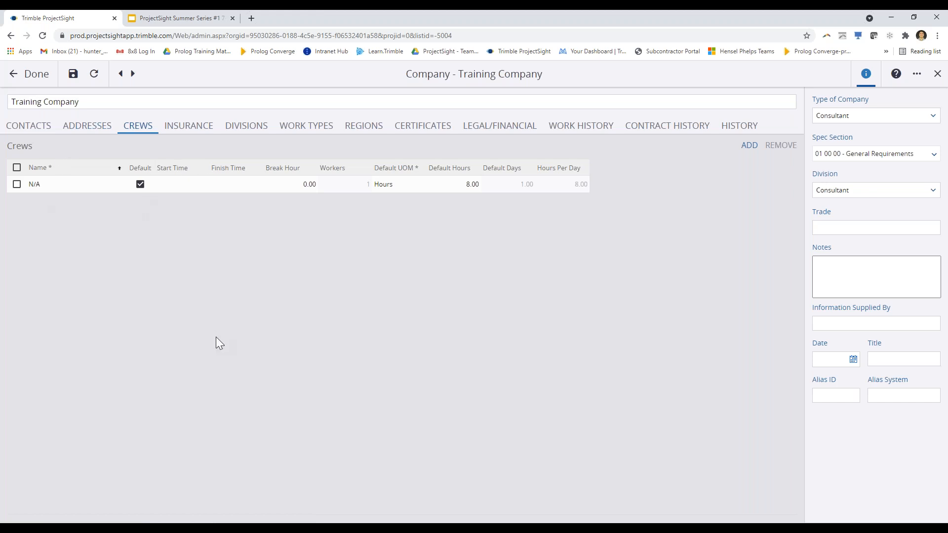
left_click(749, 146)
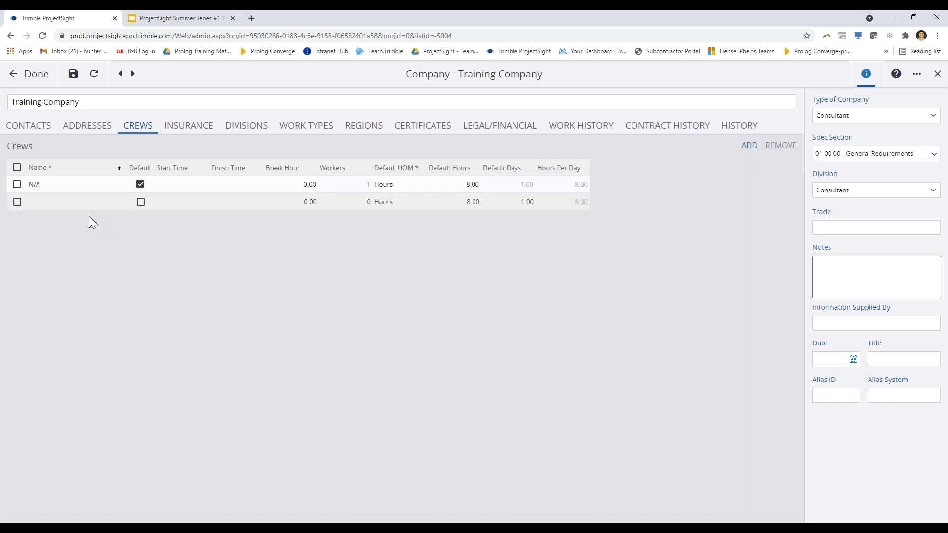
left_click(48, 202)
type("Crew")
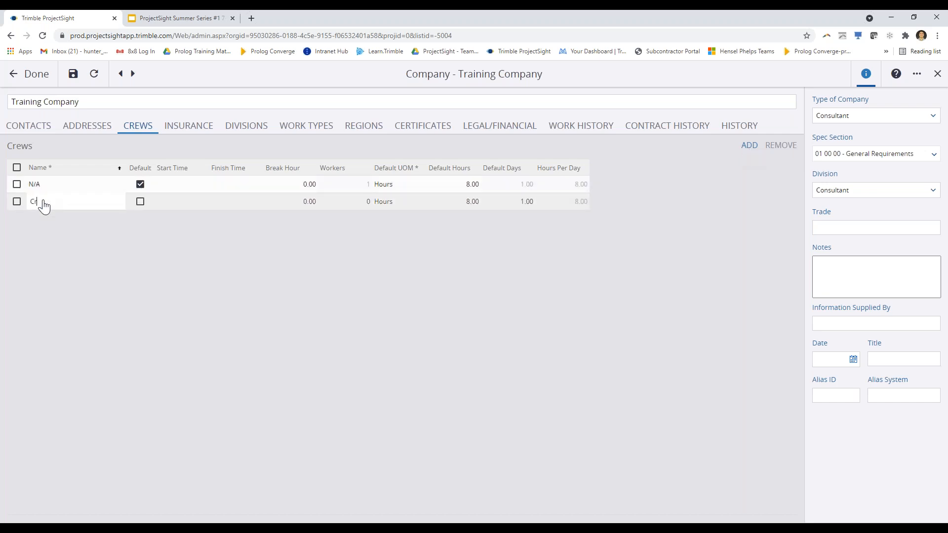
type(" 1")
left_click(744, 147)
left_click(82, 222)
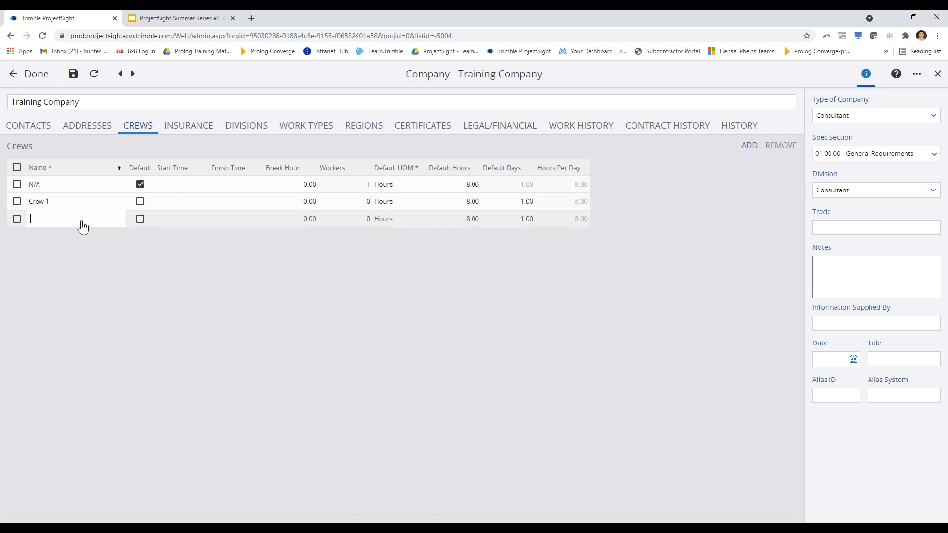
type("Crew 2")
Leave Crew 1's workers count unchanged and show the empty Insurance list
left_click(367, 201)
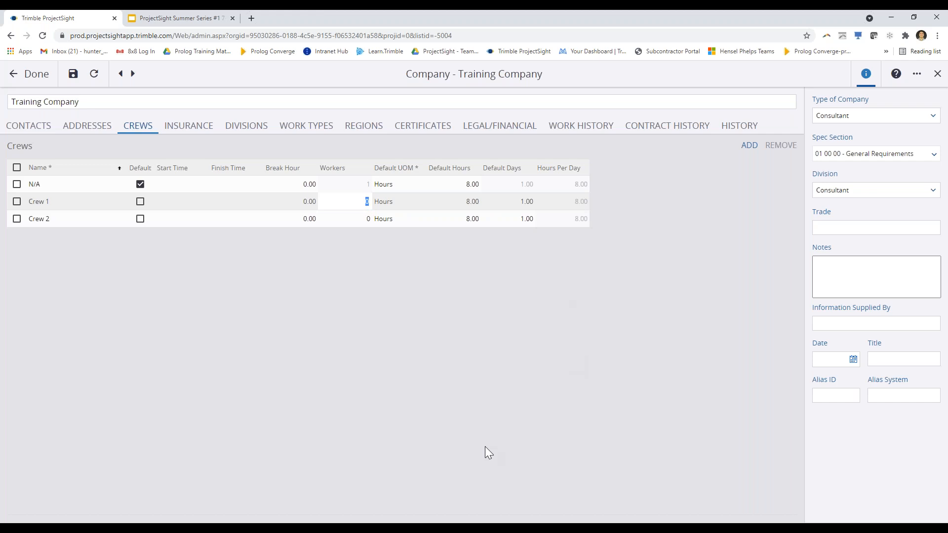
left_click(431, 422)
left_click(181, 130)
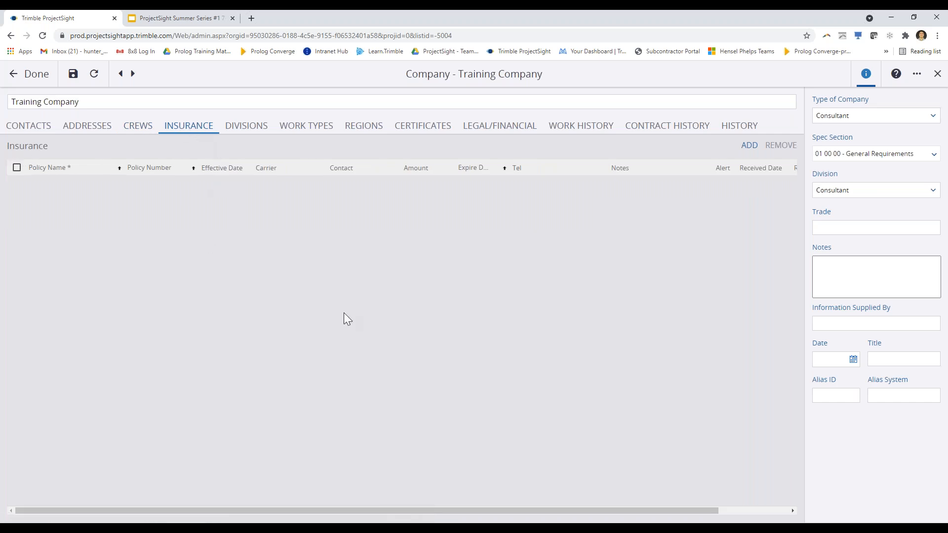
Add a blank insurance row, delete it again, then show the Divisions list
left_click(747, 147)
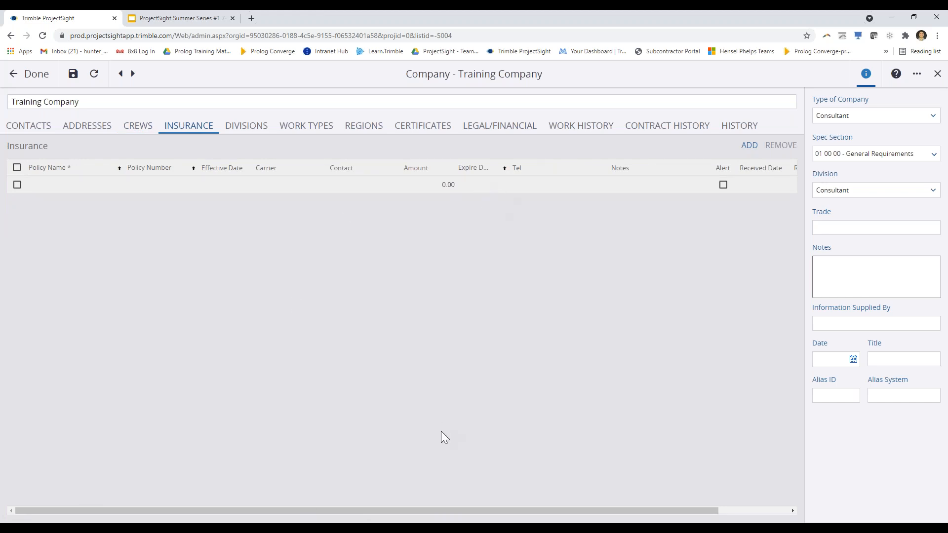
left_click(17, 184)
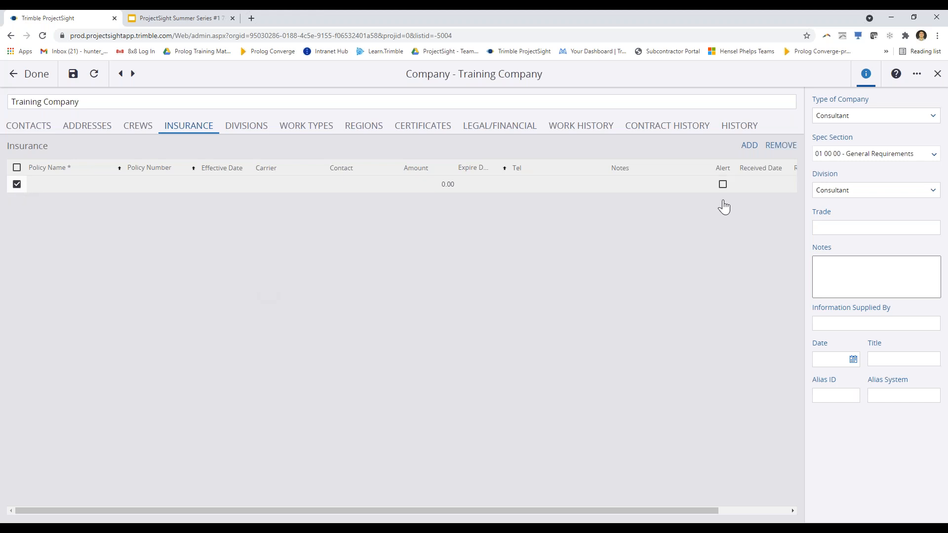
left_click(776, 146)
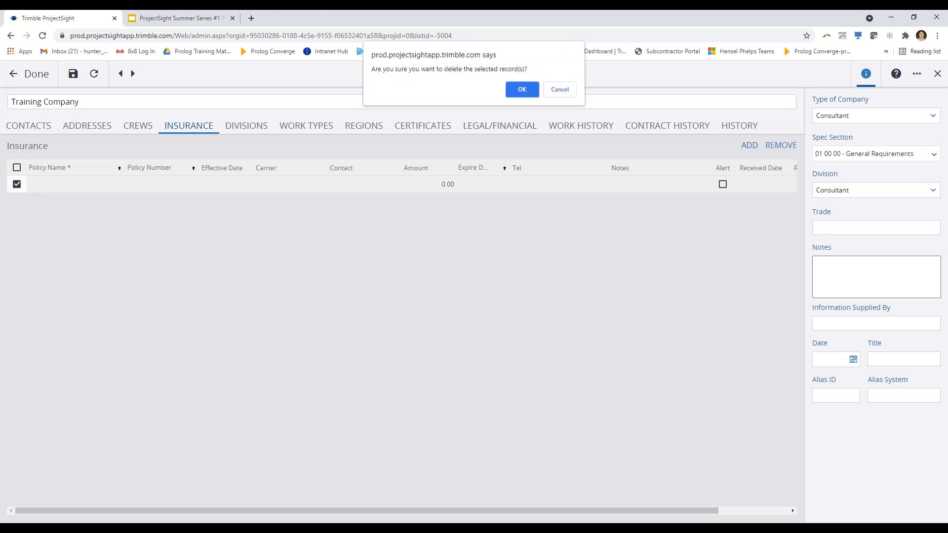
left_click(522, 86)
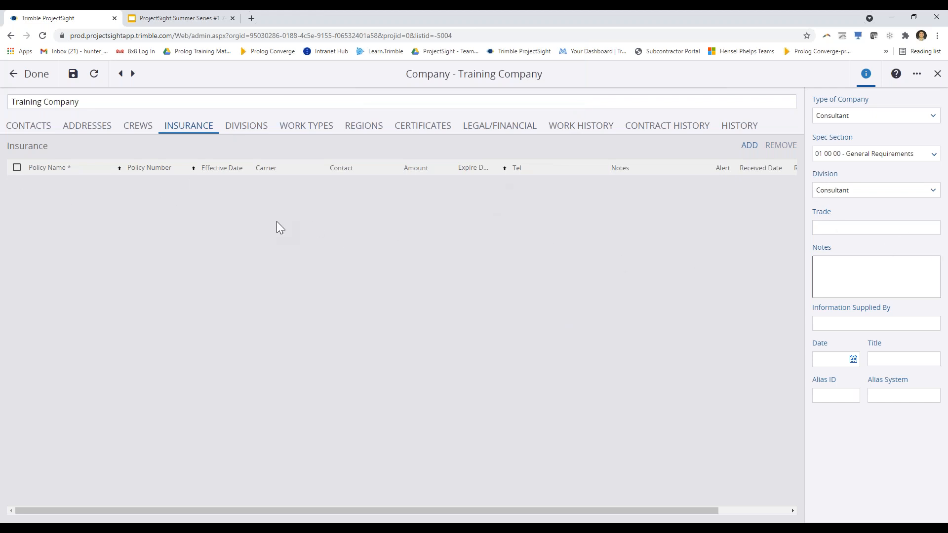
left_click(261, 136)
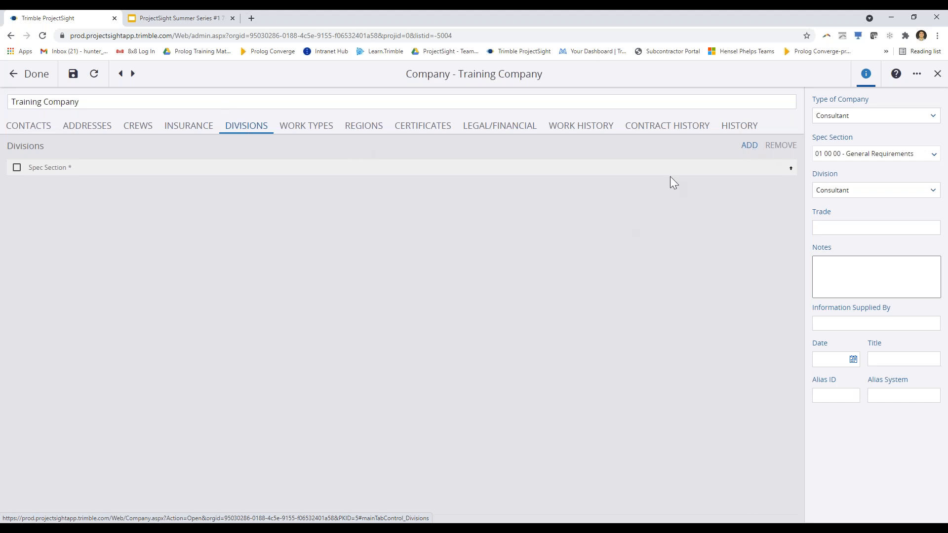
Add divisions 08 00 00 - Openings and 10 00 00 - Specialties to the company
left_click(750, 146)
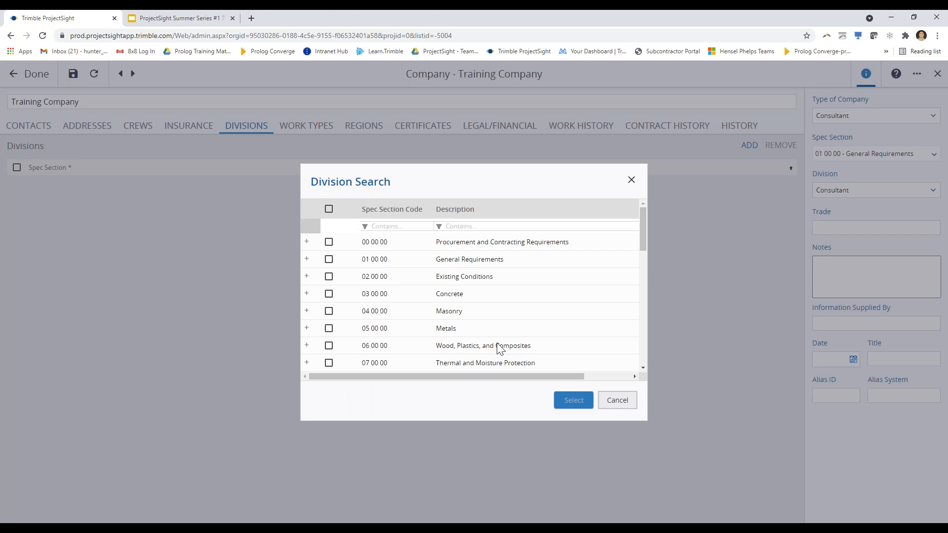
left_click(307, 259)
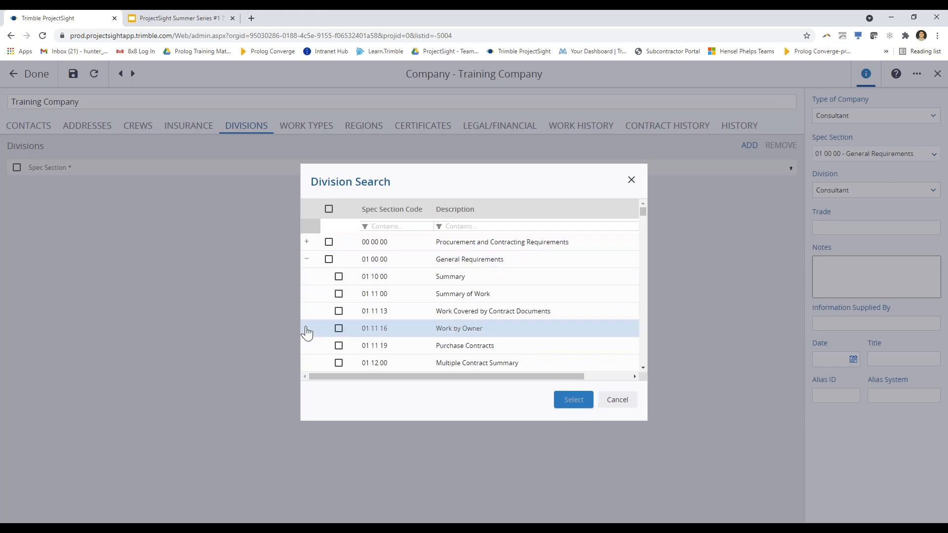
left_click(306, 259)
scroll(310, 316, "down", 2)
scroll(328, 271, "down", 1)
left_click(329, 272)
left_click(329, 307)
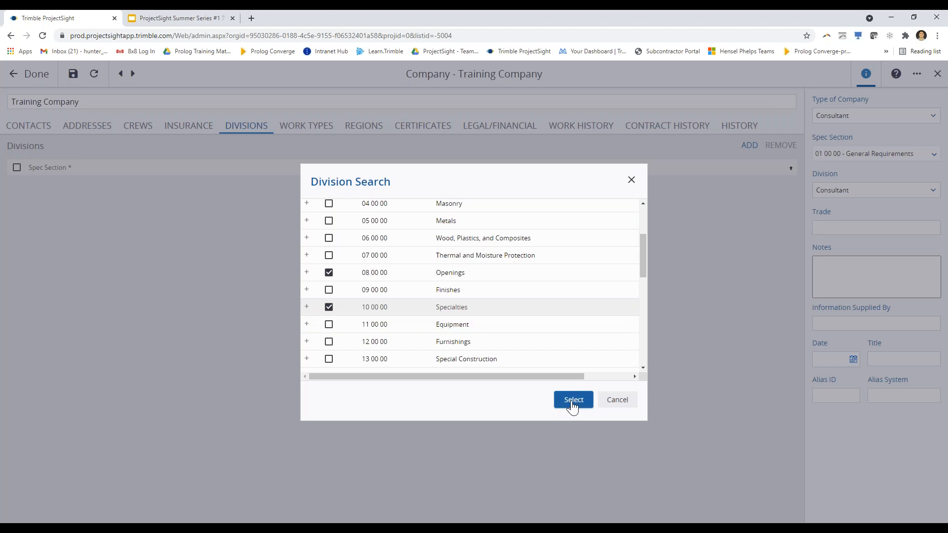
left_click(572, 403)
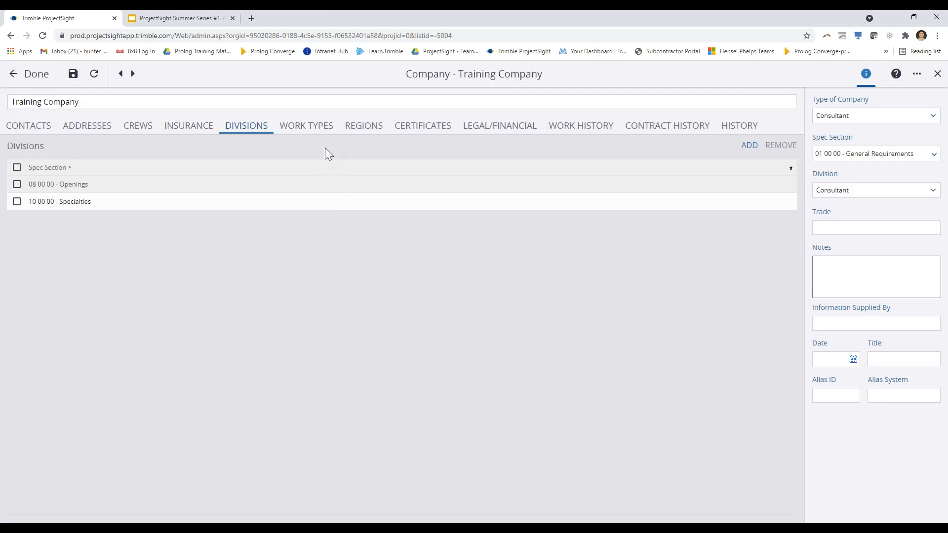
Add Schools, Airports and Hospitals as the company's work types
left_click(297, 132)
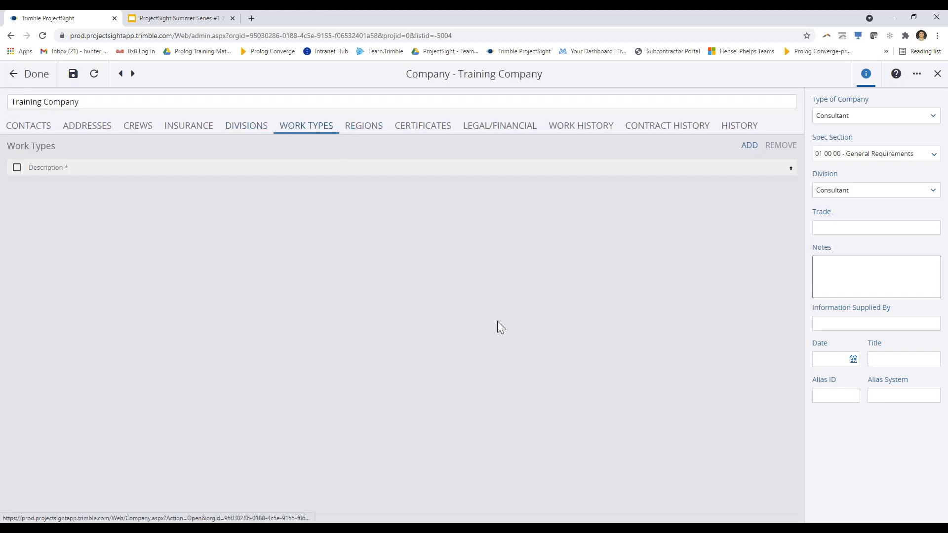
left_click(757, 147)
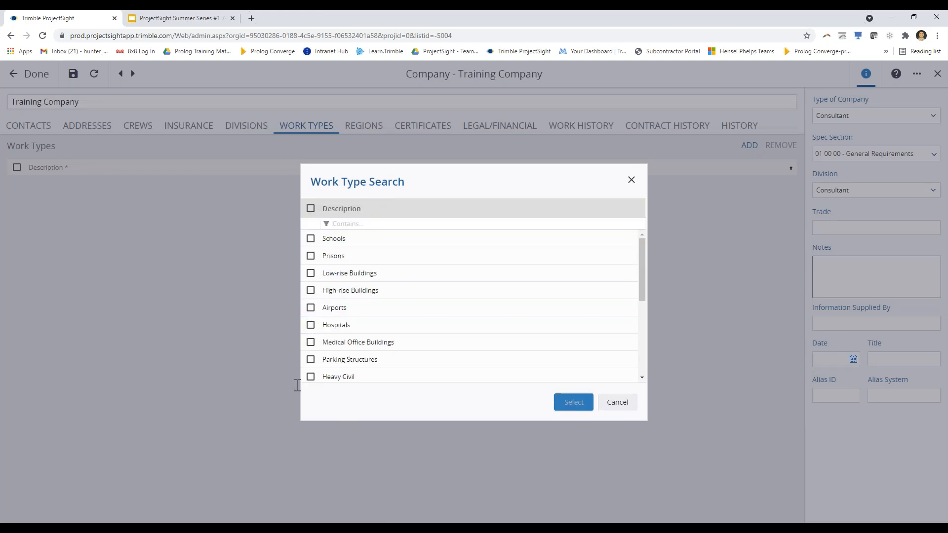
left_click(312, 240)
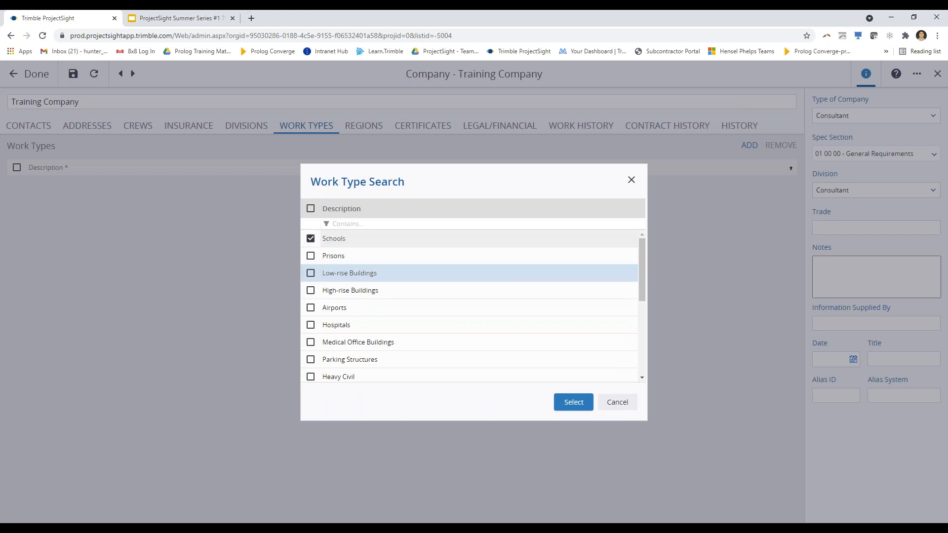
left_click(310, 307)
left_click(304, 331)
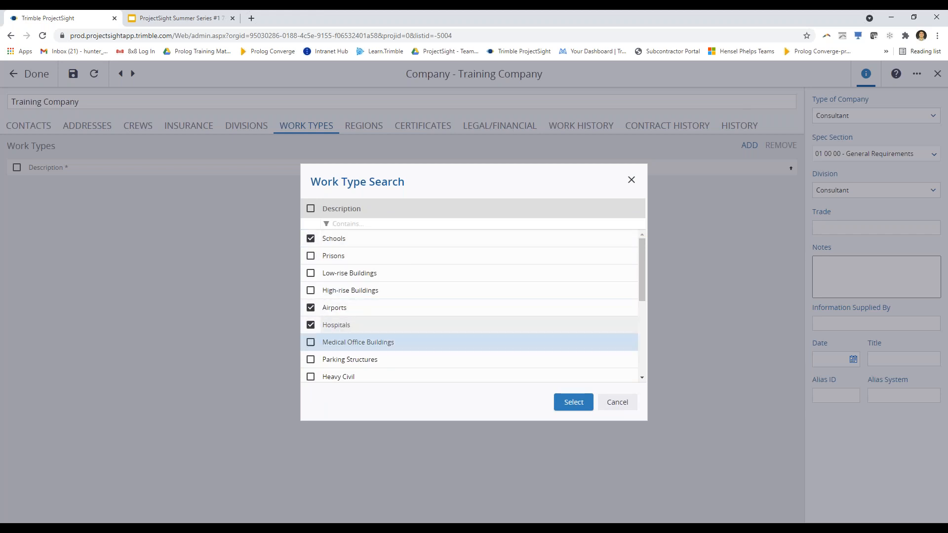
left_click(572, 402)
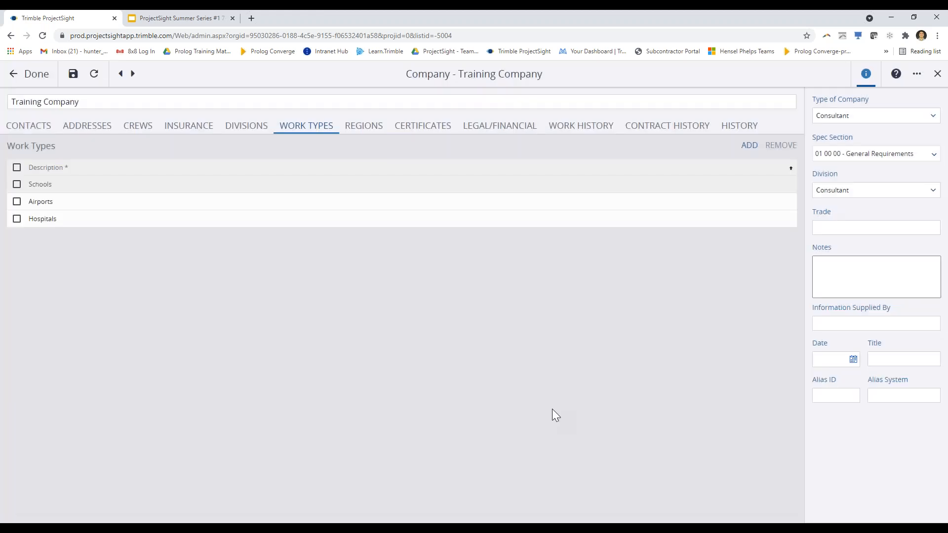
Browse the available regions of work and cancel without adding any
left_click(365, 133)
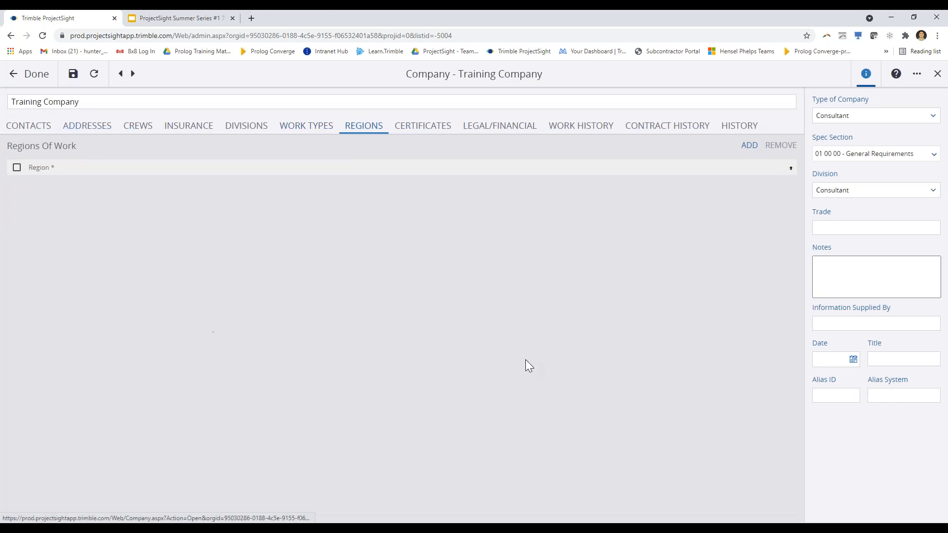
left_click(749, 146)
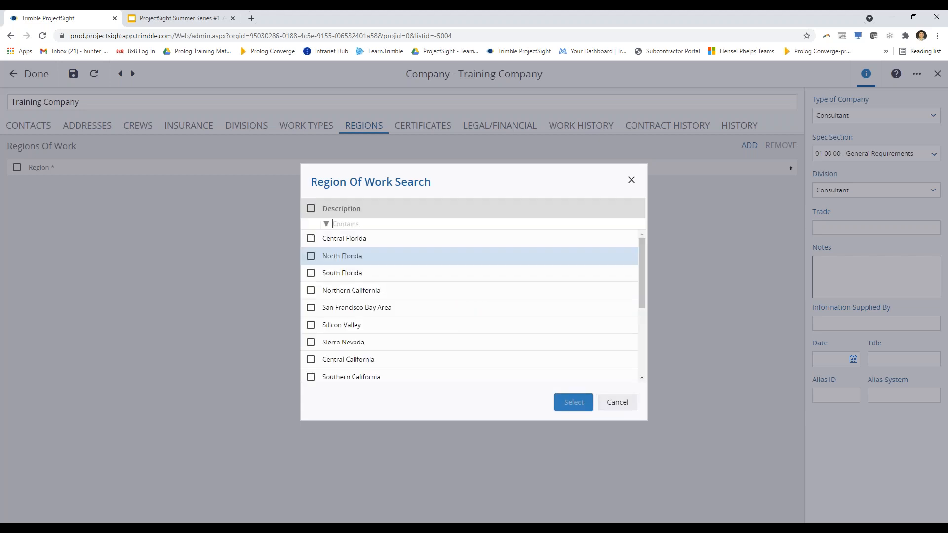
scroll(309, 269, "down", 3)
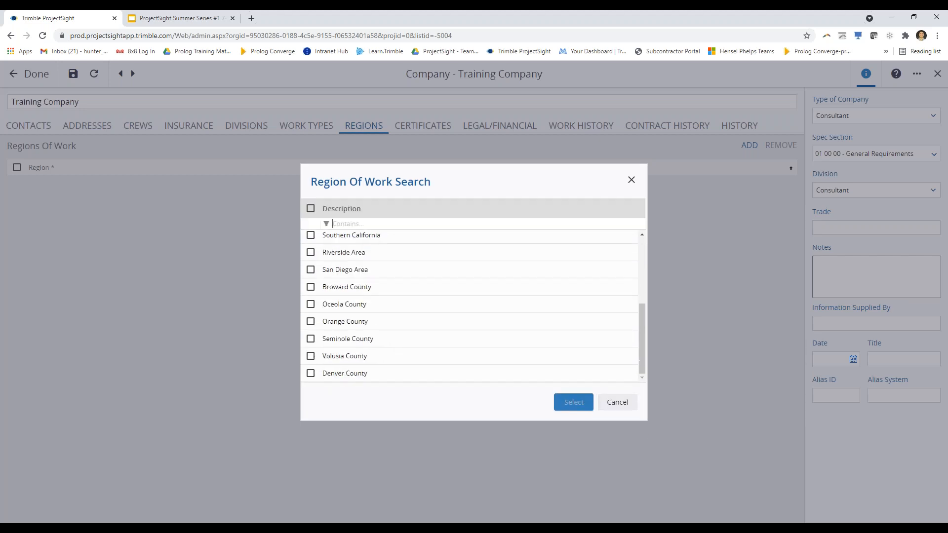
scroll(308, 323, "up", 3)
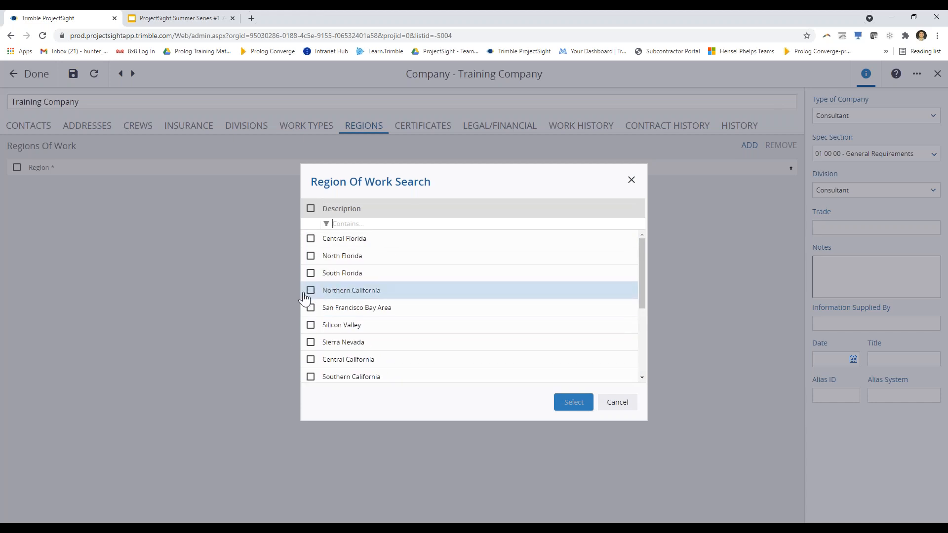
scroll(306, 299, "down", 3)
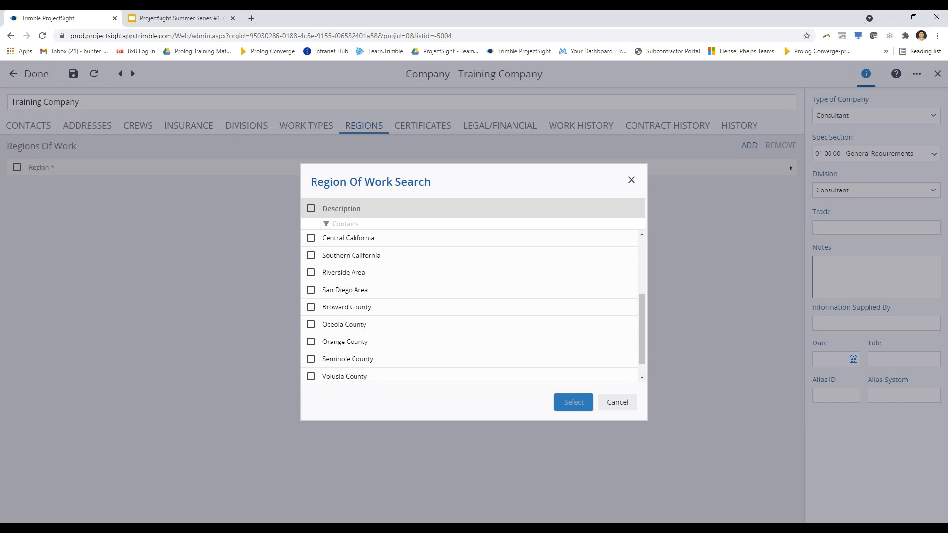
scroll(320, 311, "up", 3)
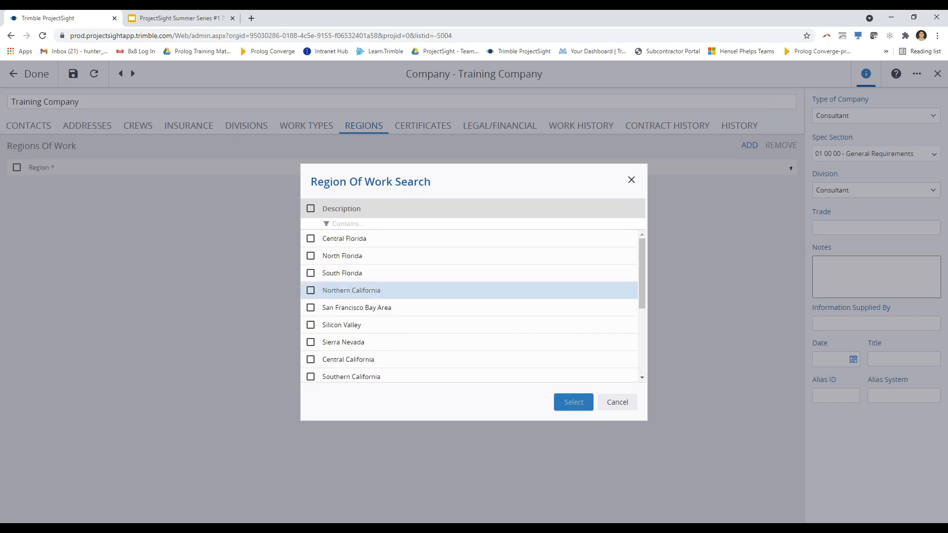
scroll(343, 277, "down", 3)
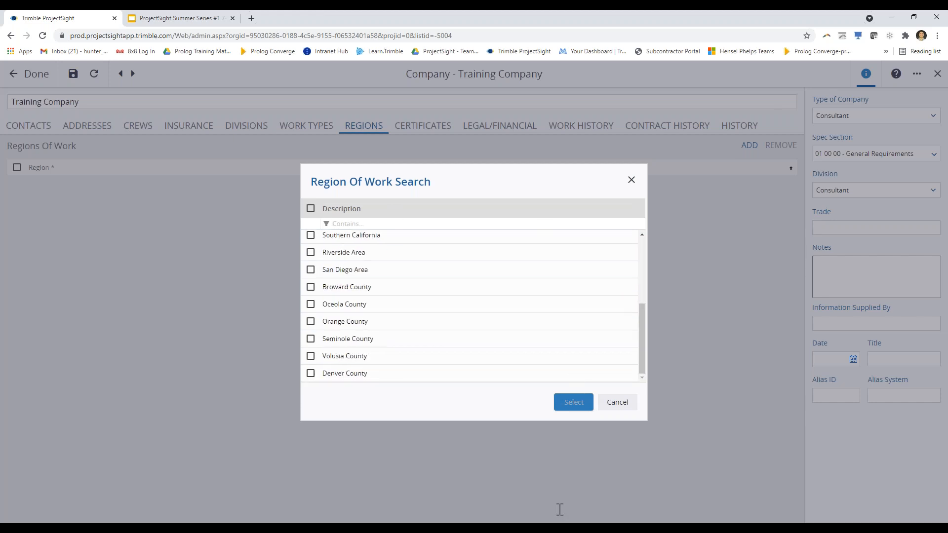
left_click(615, 402)
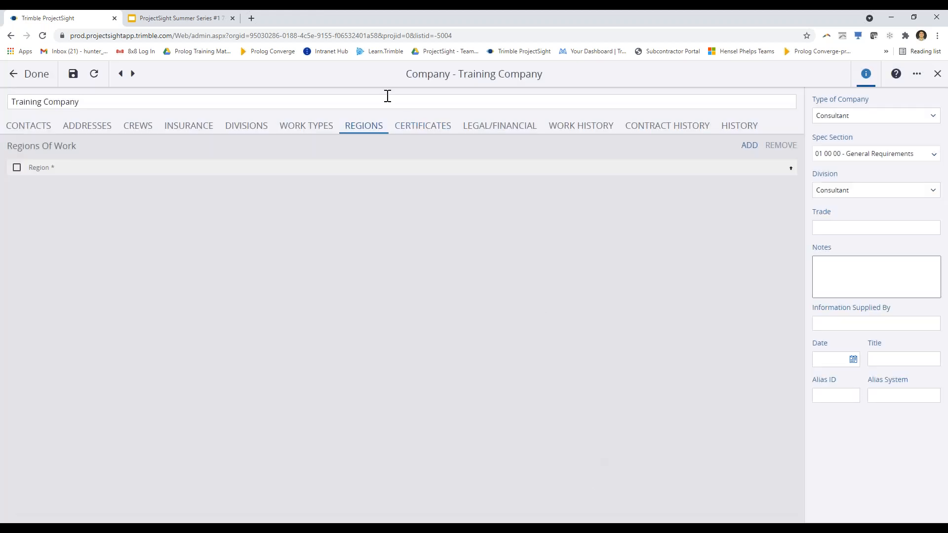
View the Certificates, Legal/Financial and Work History sections in turn
left_click(423, 128)
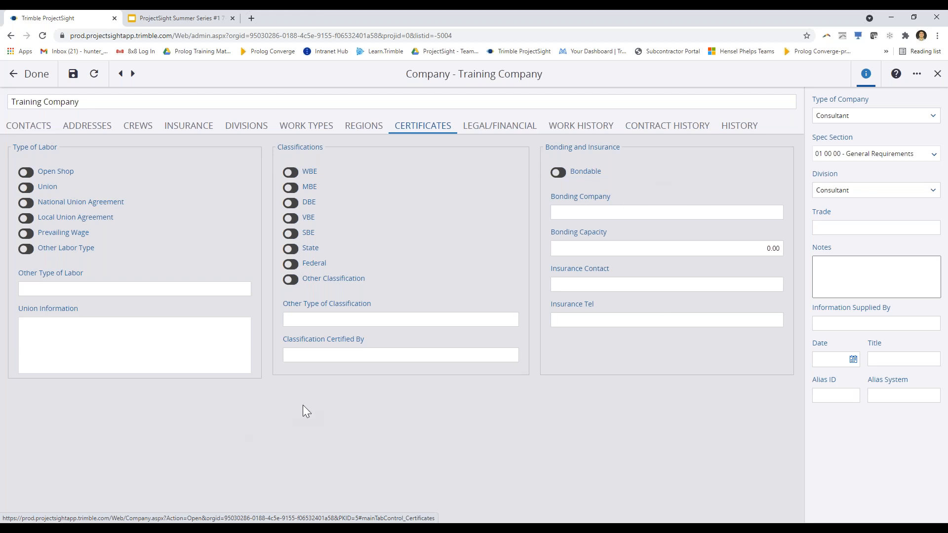
left_click(516, 129)
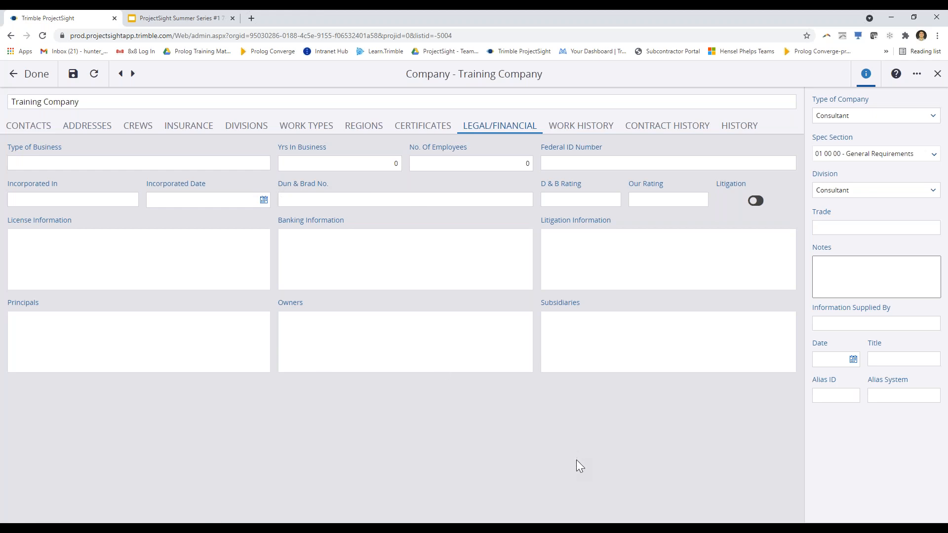
left_click(583, 128)
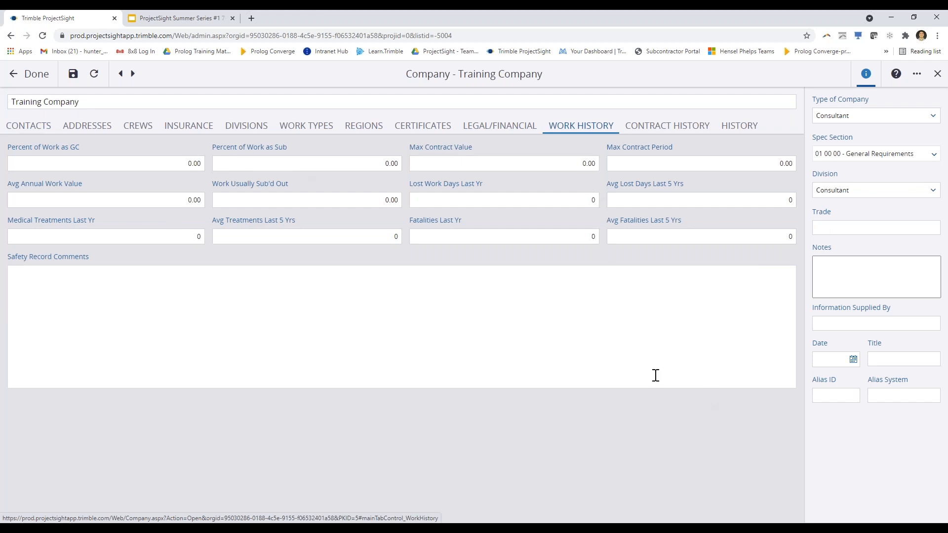
Add a blank Contract History row for Training Company, then view its change History log
left_click(693, 127)
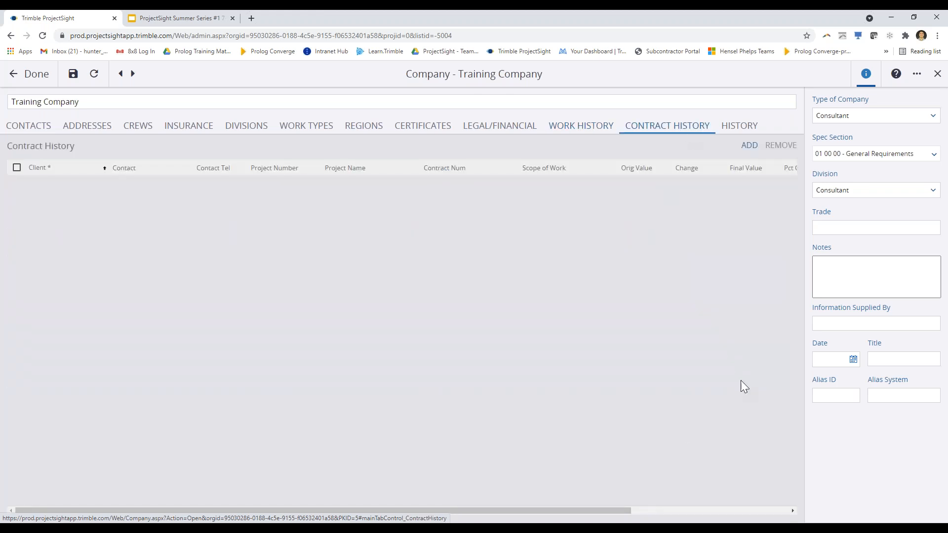
left_click(755, 149)
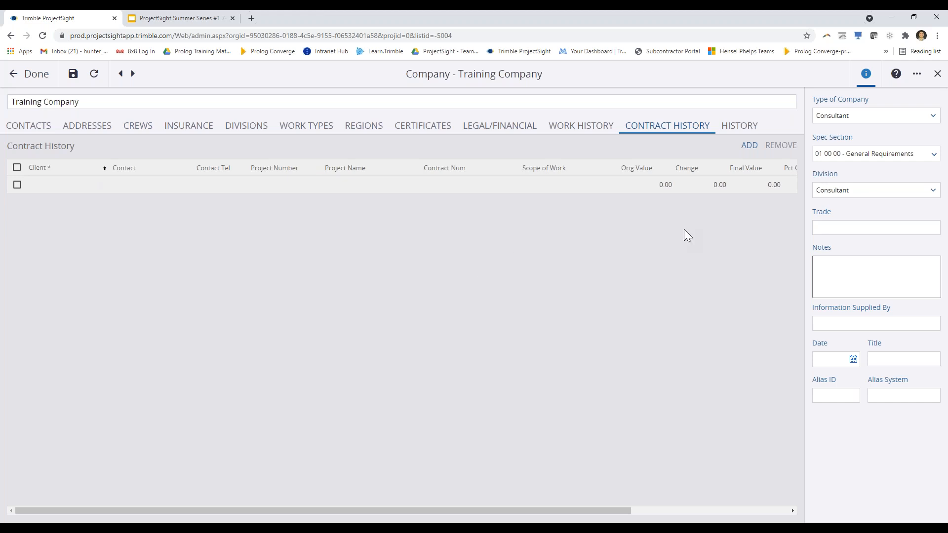
left_click(741, 126)
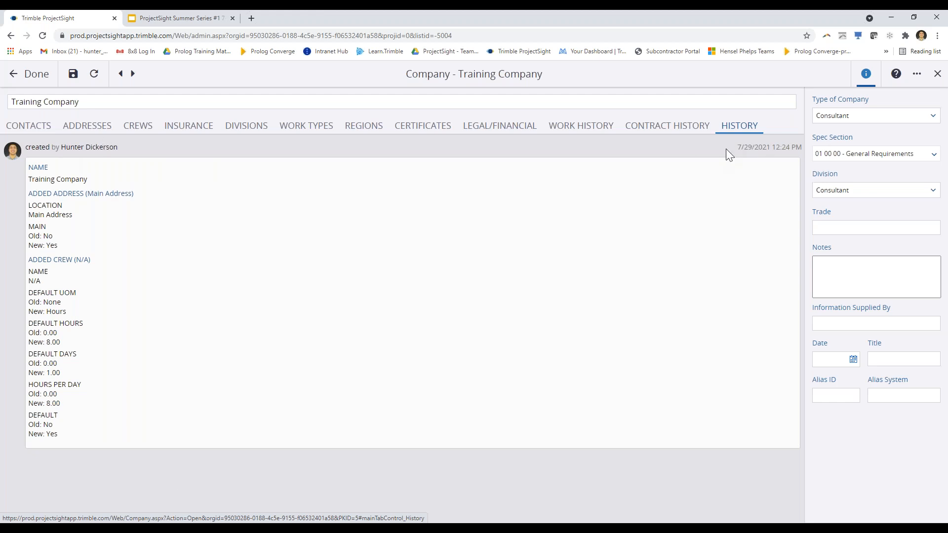
Clear the contract history entry's date and try saving the company record
left_click_drag(734, 148, 798, 150)
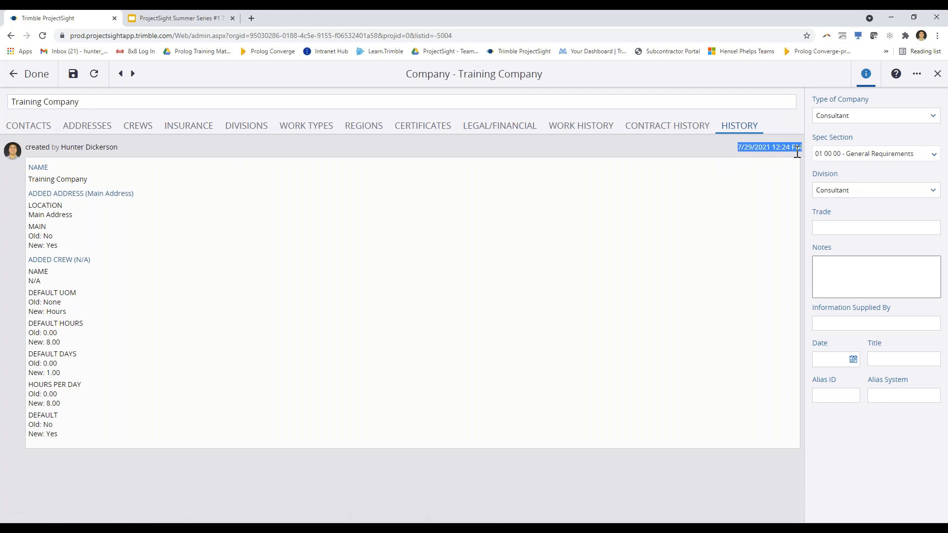
left_click(616, 144)
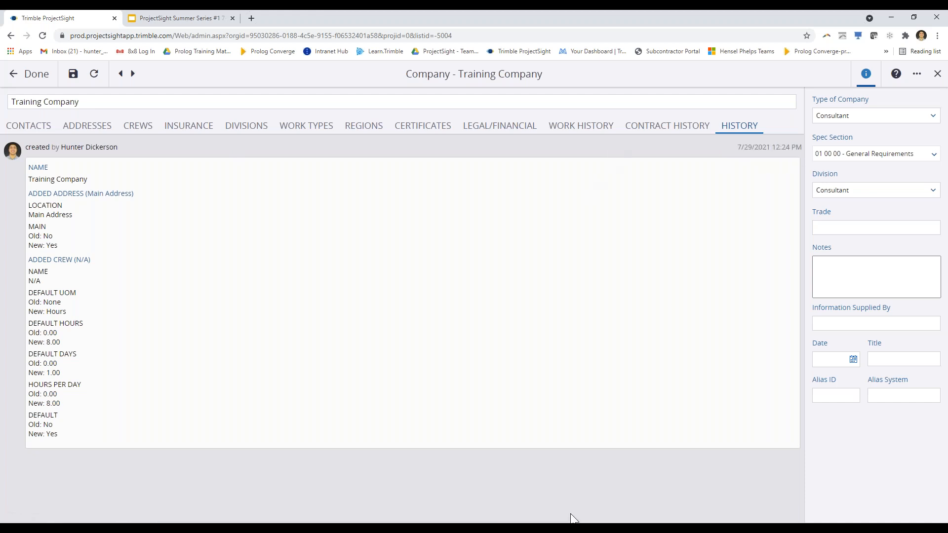
left_click(38, 82)
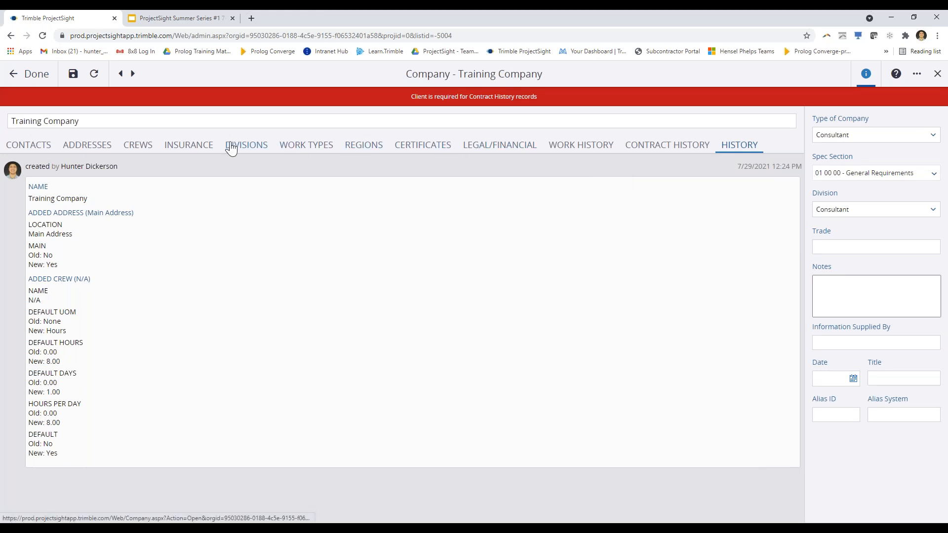
Remove the blank Contract History row and save the Training Company record
left_click(680, 154)
left_click(17, 204)
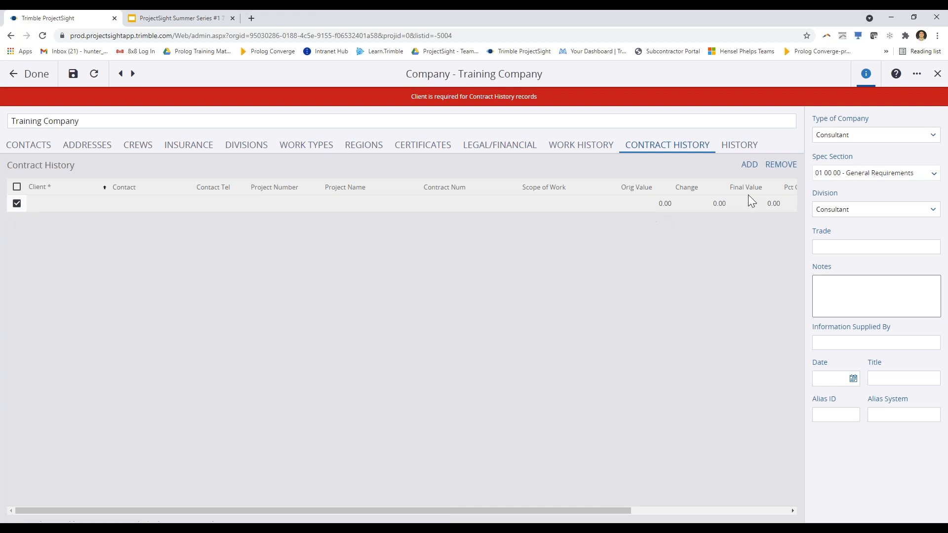
left_click(784, 165)
left_click(520, 90)
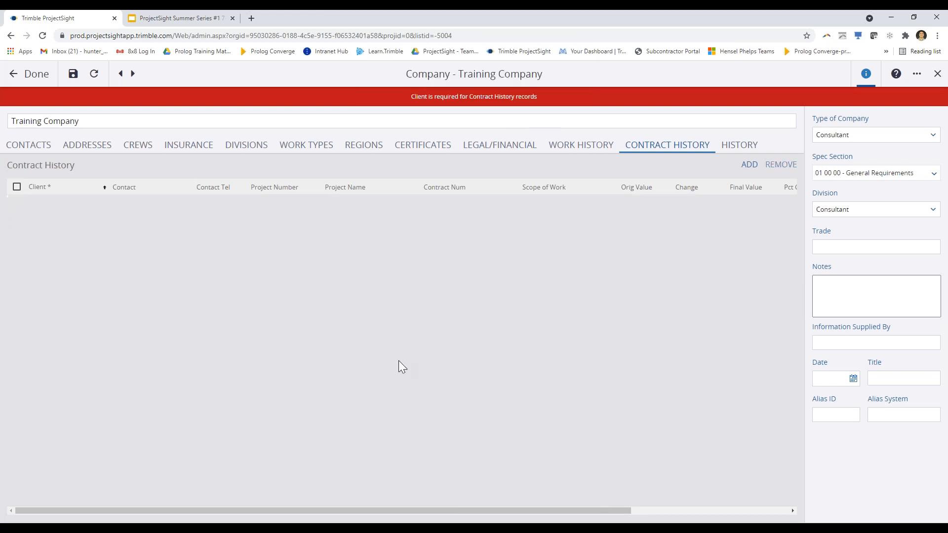
left_click(73, 73)
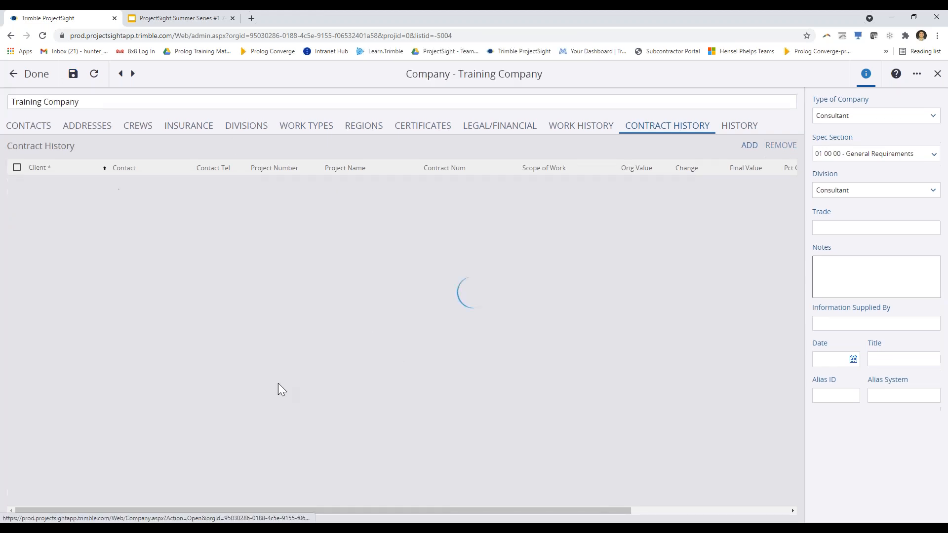
Close the company record, export the three-company list to Excel and open the downloaded .xlsx
left_click(33, 76)
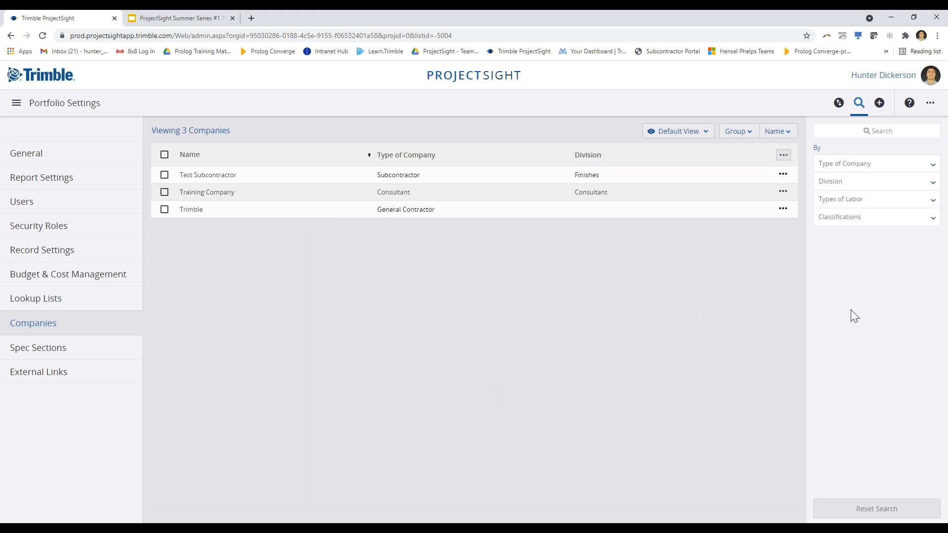
left_click(842, 113)
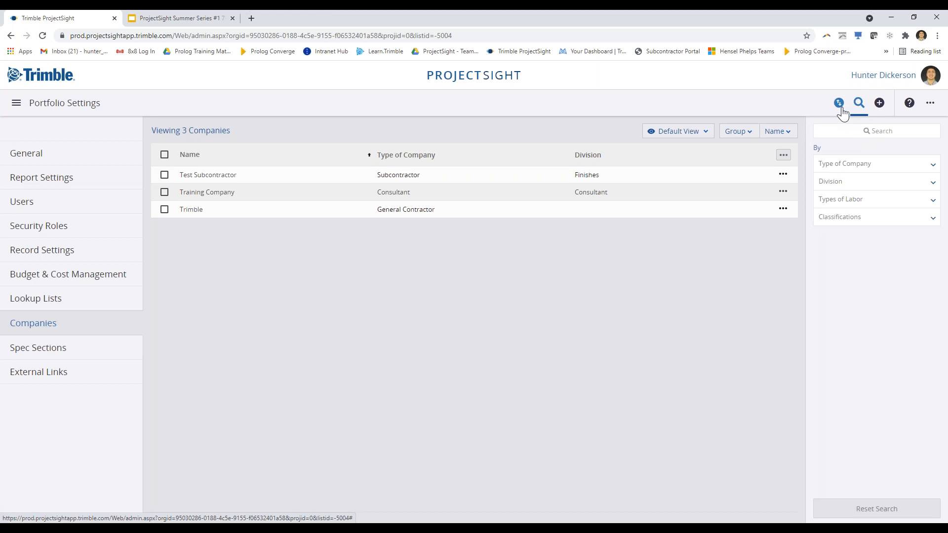
left_click(842, 110)
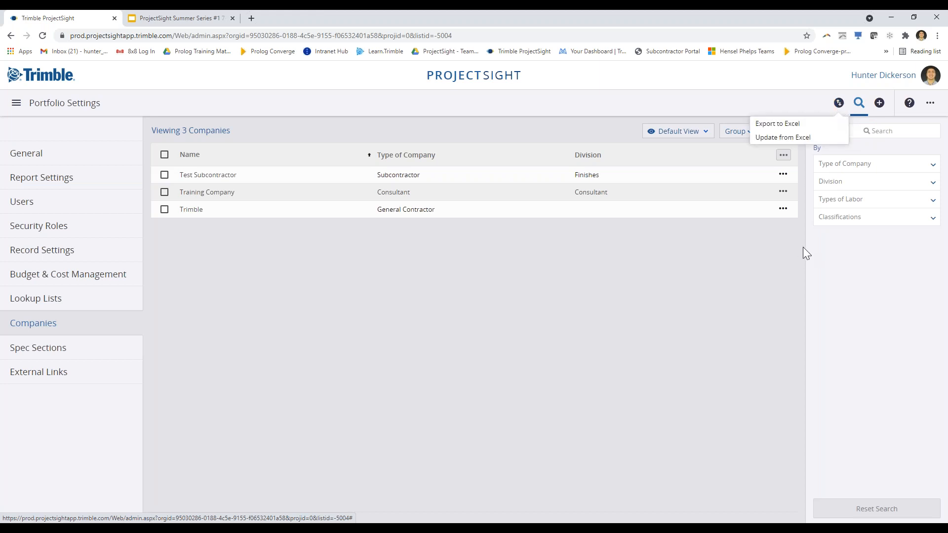
left_click(775, 127)
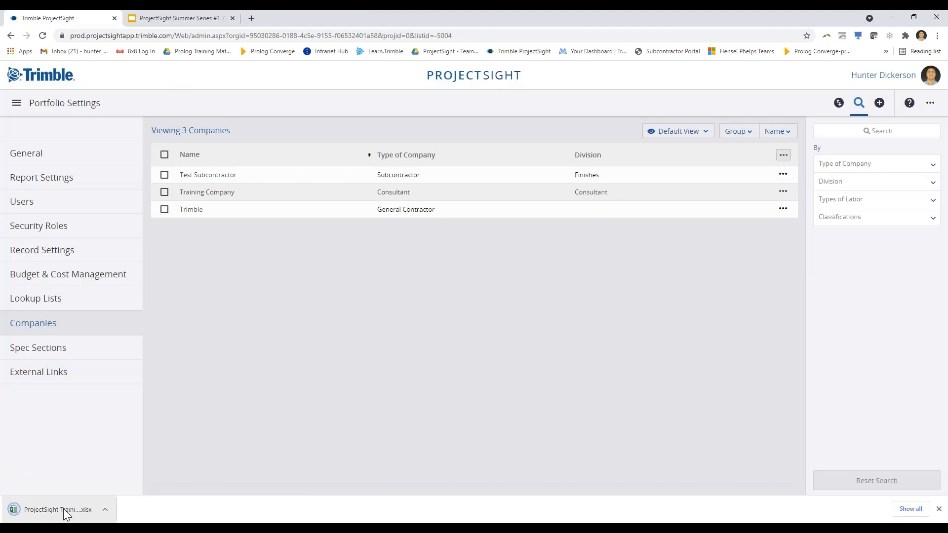
left_click(71, 518)
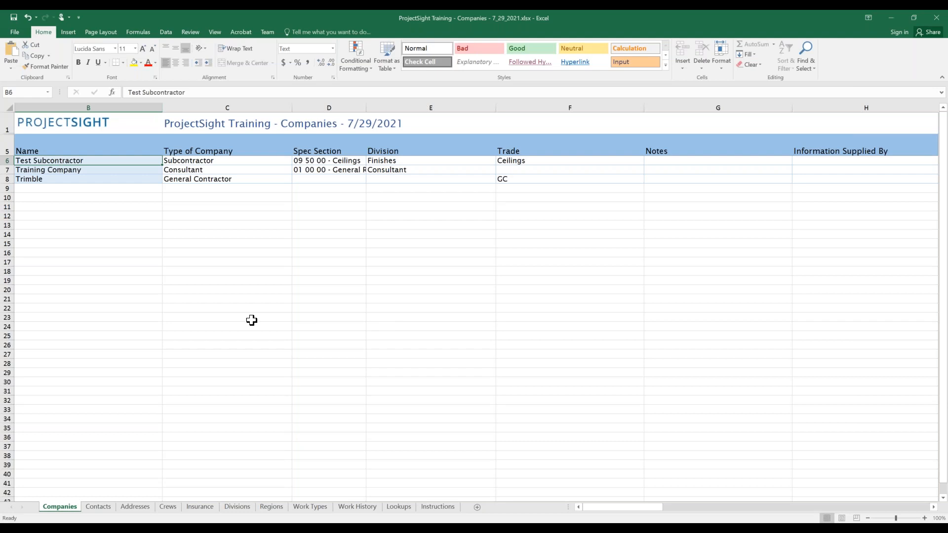
Review the Companies sheet rows for Test Subcontractor, Training Company and Trimble in Excel
left_click_drag(113, 189, 108, 500)
left_click_drag(127, 454, 128, 454)
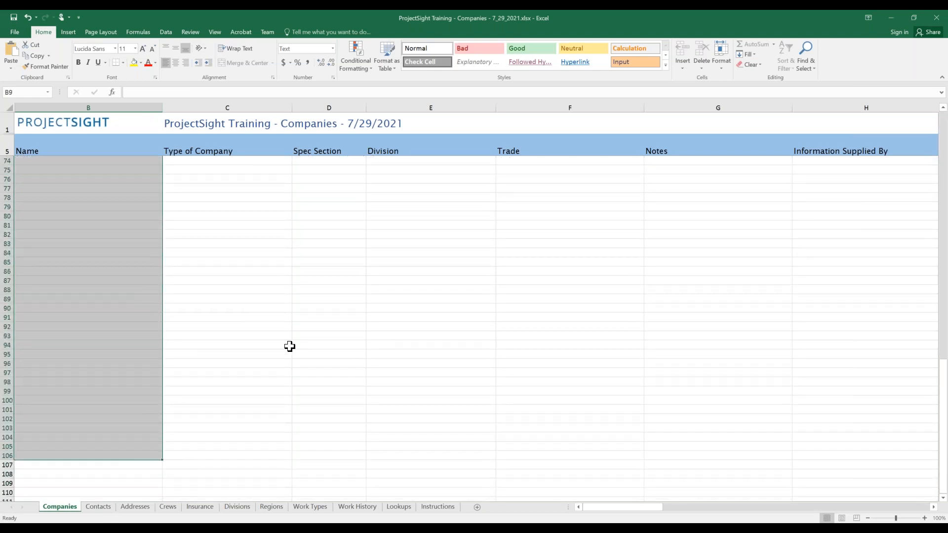
left_click(307, 346)
scroll(415, 425, "up", 3)
scroll(416, 426, "up", 19)
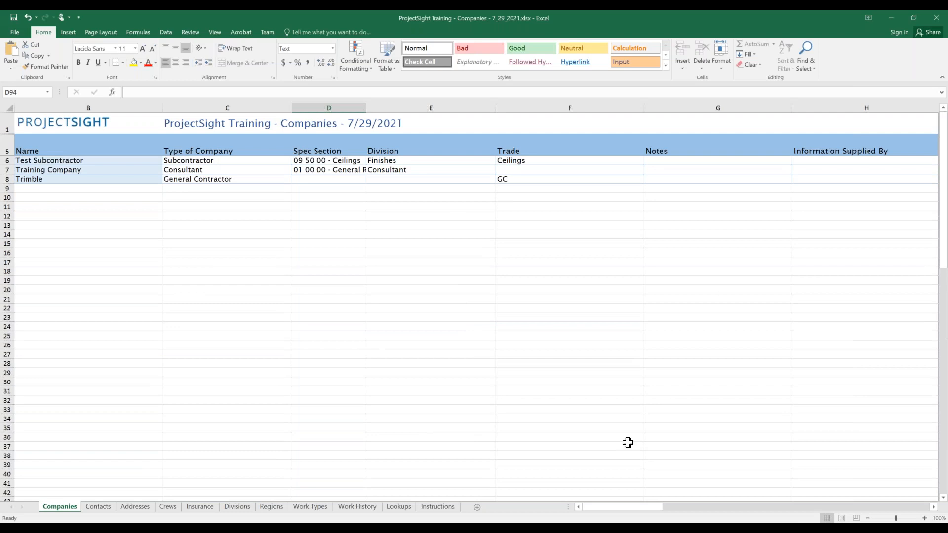
On the Contacts sheet, set cell B24's company to Training Company from the dropdown
left_click(99, 506)
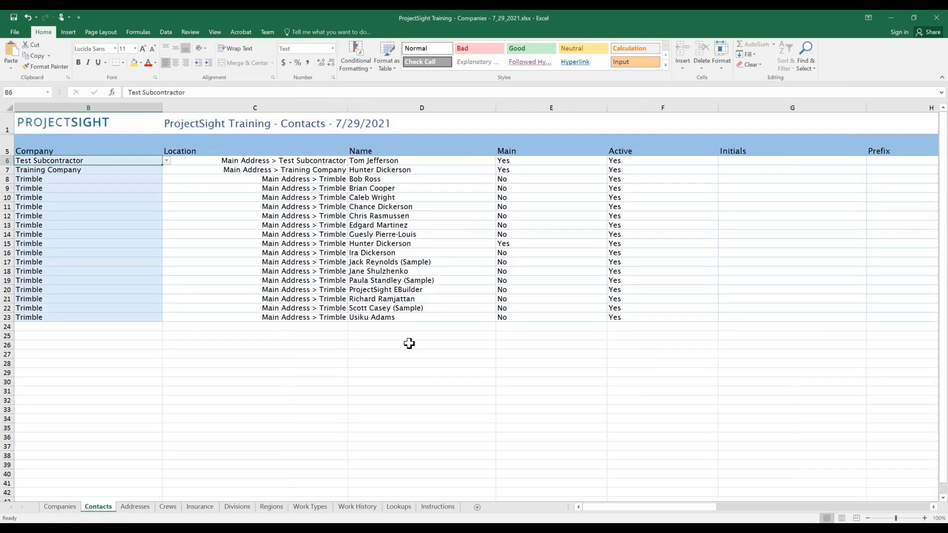
left_click(94, 329)
left_click(167, 327)
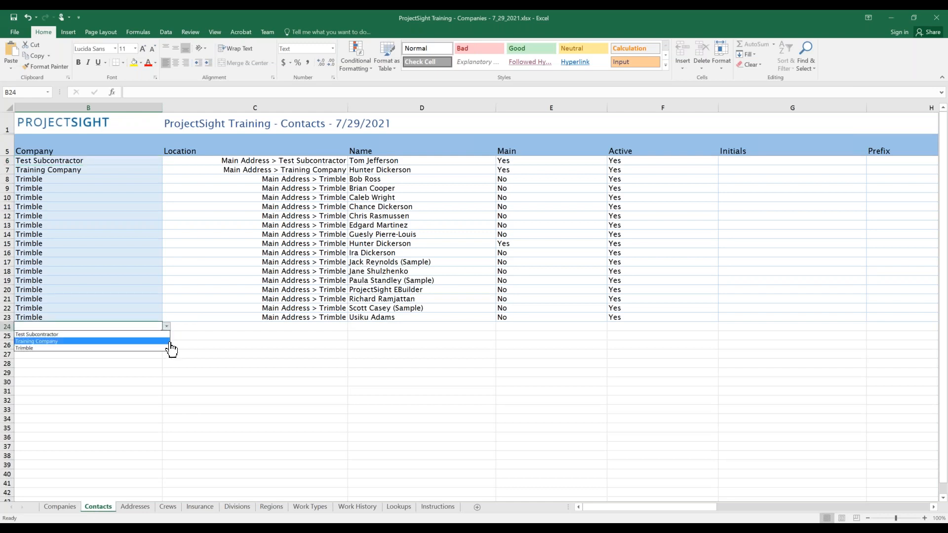
left_click(126, 341)
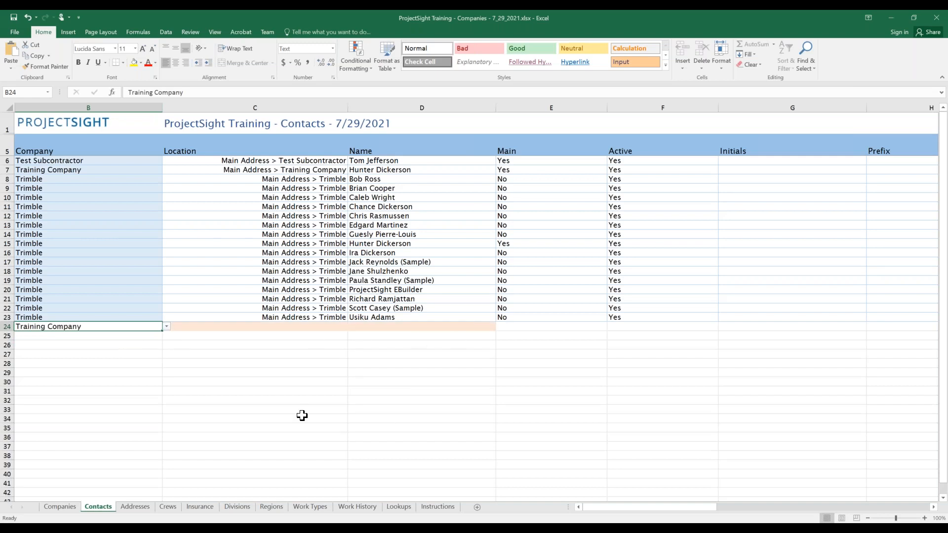
Glance at the Addresses sheet, return to Companies, and save the workbook
left_click(138, 509)
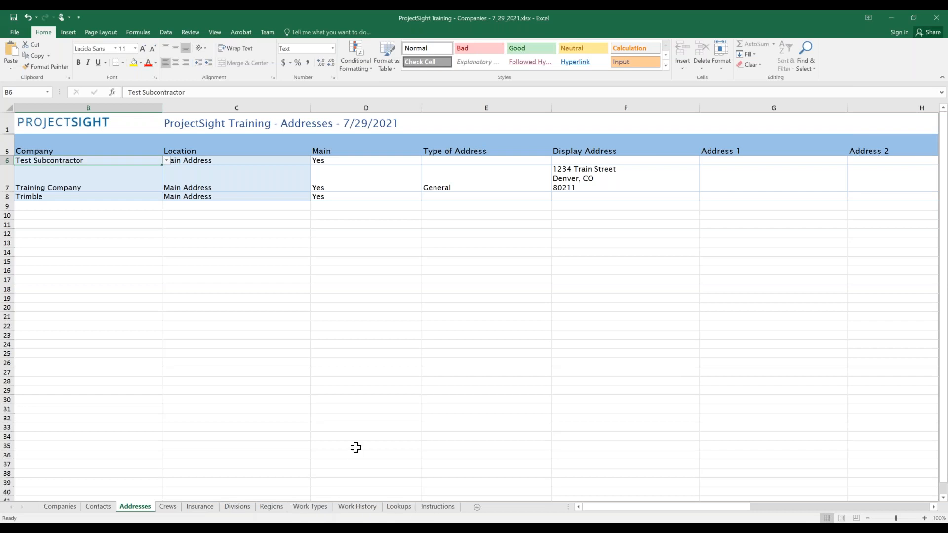
left_click(62, 508)
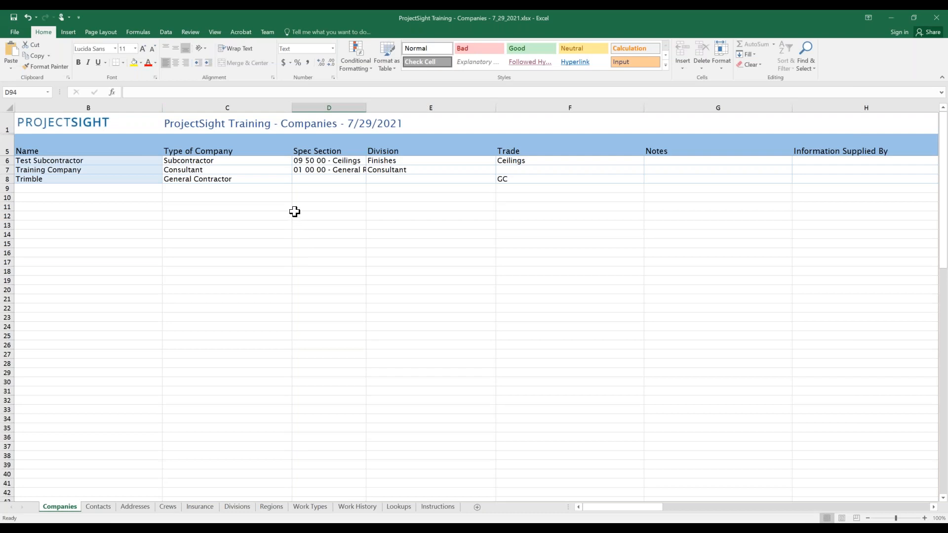
left_click(21, 31)
left_click(31, 100)
Back in ProjectSight, open Update from Excel and close the import dialog without uploading
left_click(892, 15)
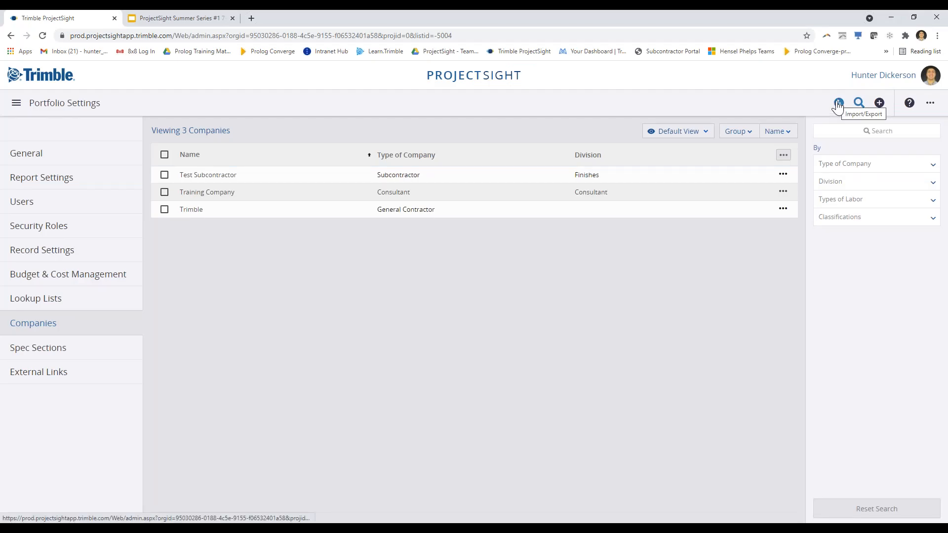
left_click(838, 104)
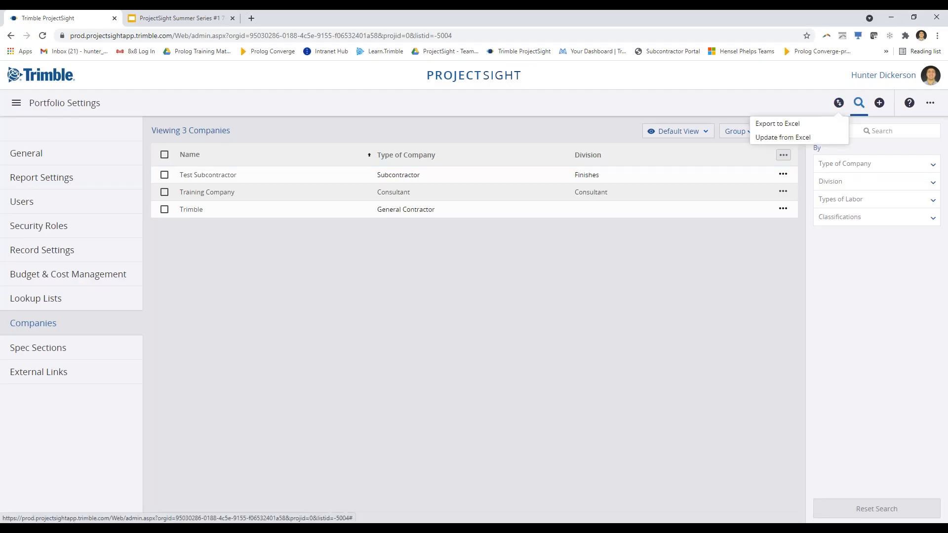
left_click(782, 143)
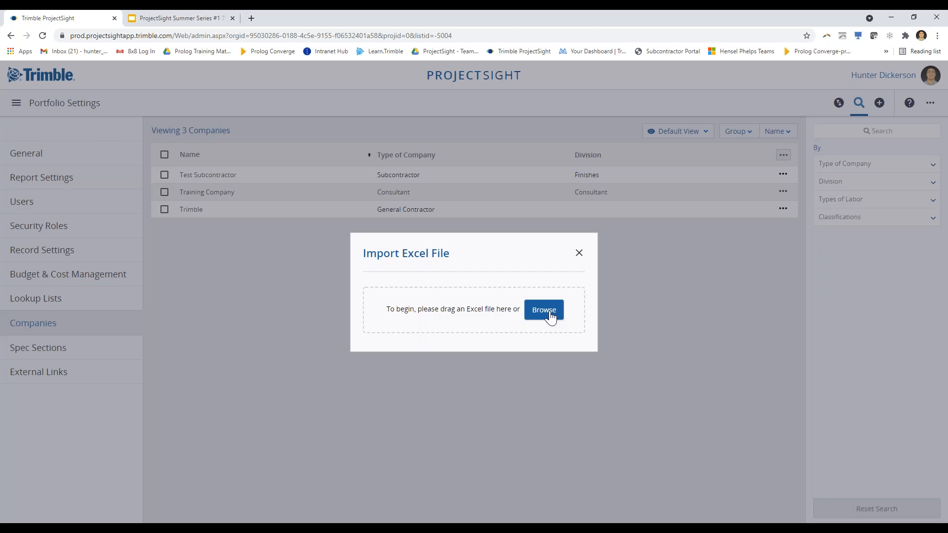
left_click(580, 256)
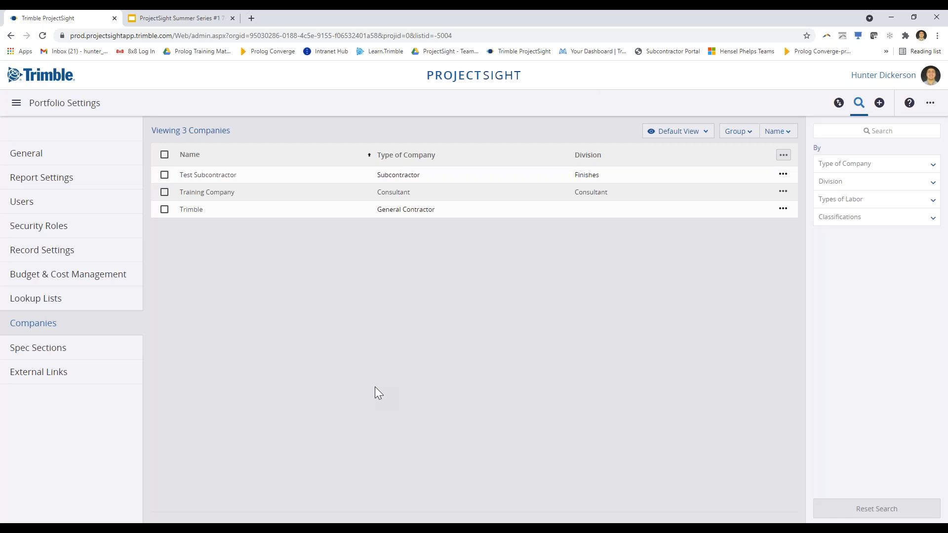
left_click(839, 103)
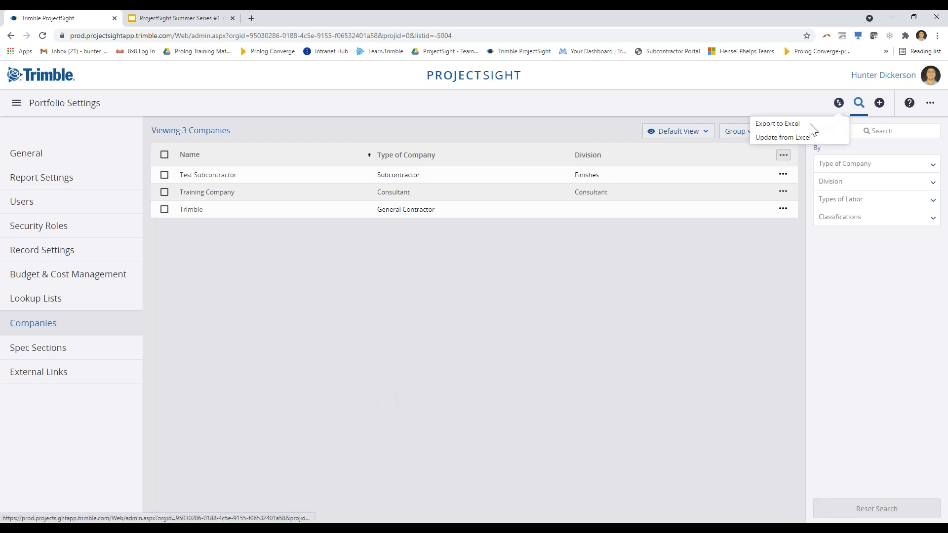
left_click(720, 393)
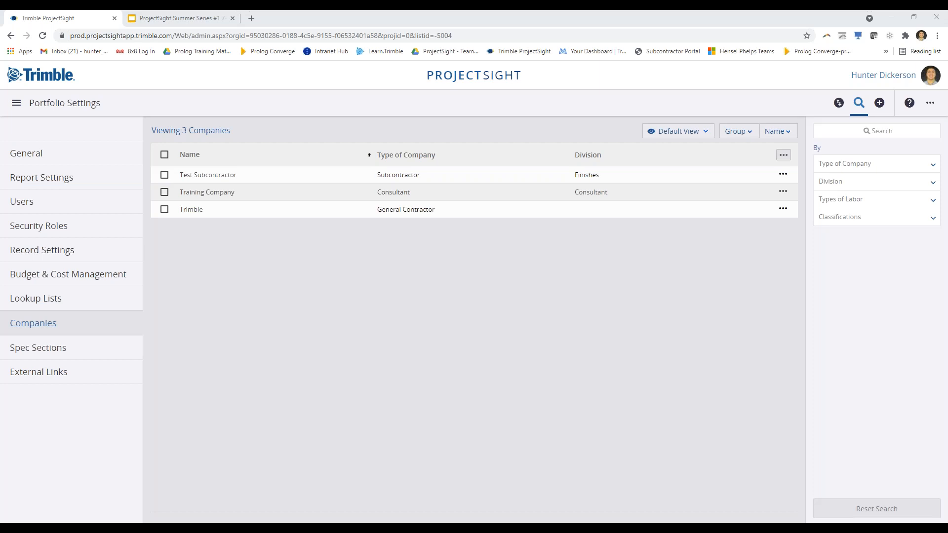
Start a new user from the 12-user Users page and enter their e-mail address
left_click(30, 206)
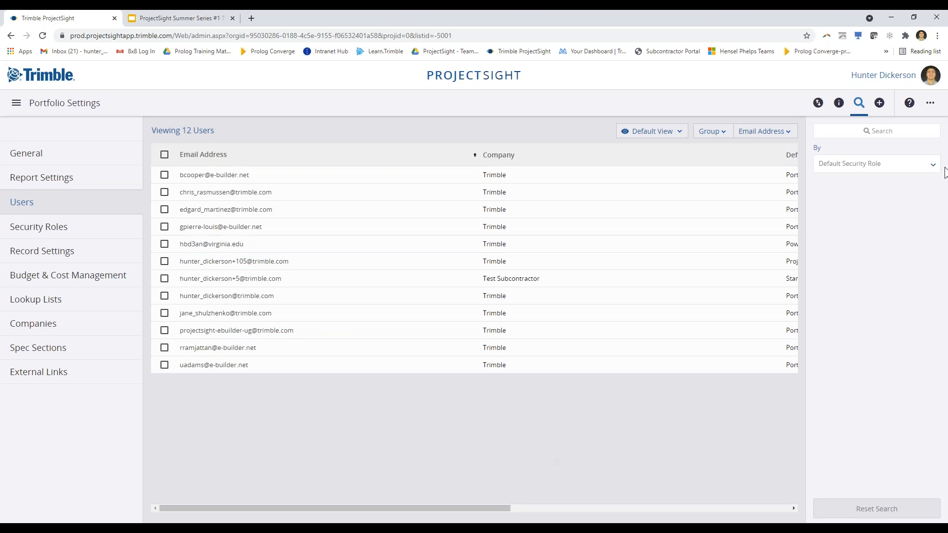
left_click(880, 105)
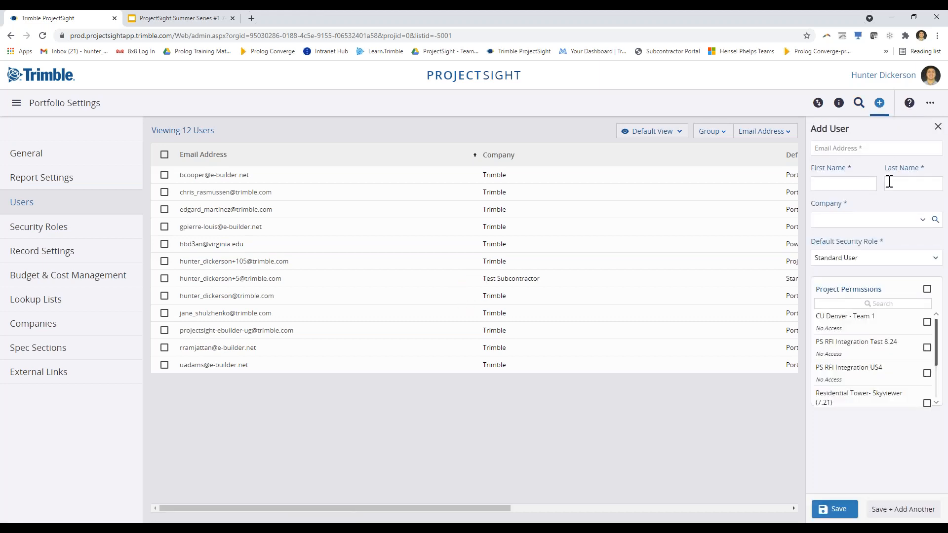
left_click(866, 147)
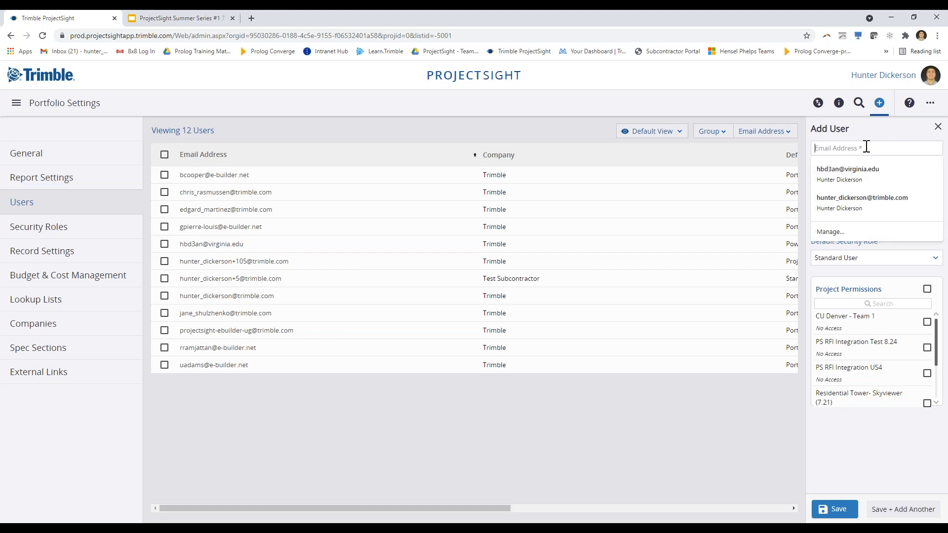
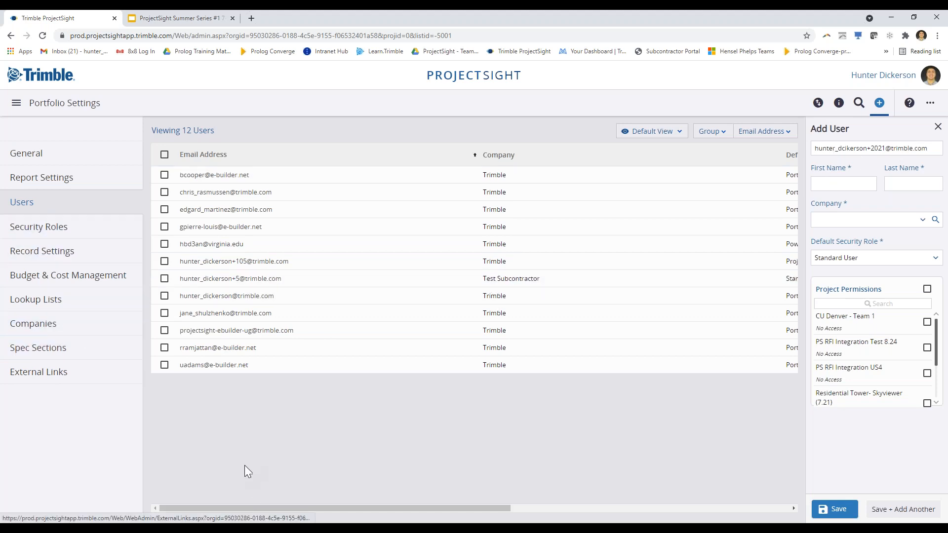
Enter the new user's first name and last name in the Add User form
left_click(849, 182)
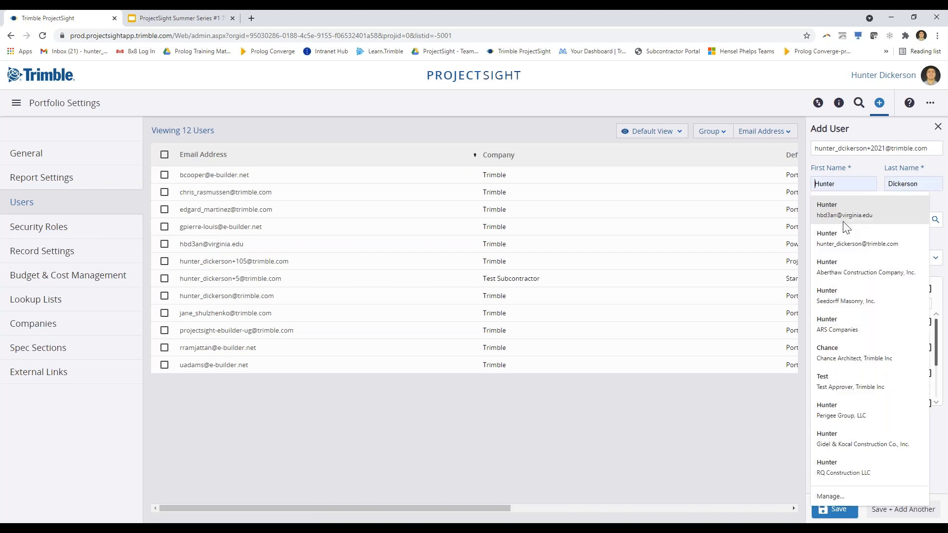
left_click(835, 186)
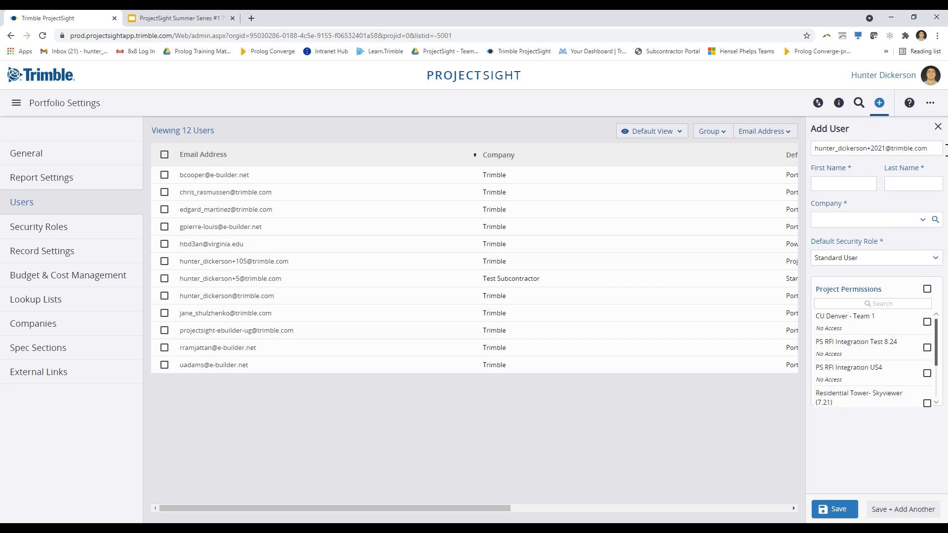
left_click_drag(938, 149, 783, 131)
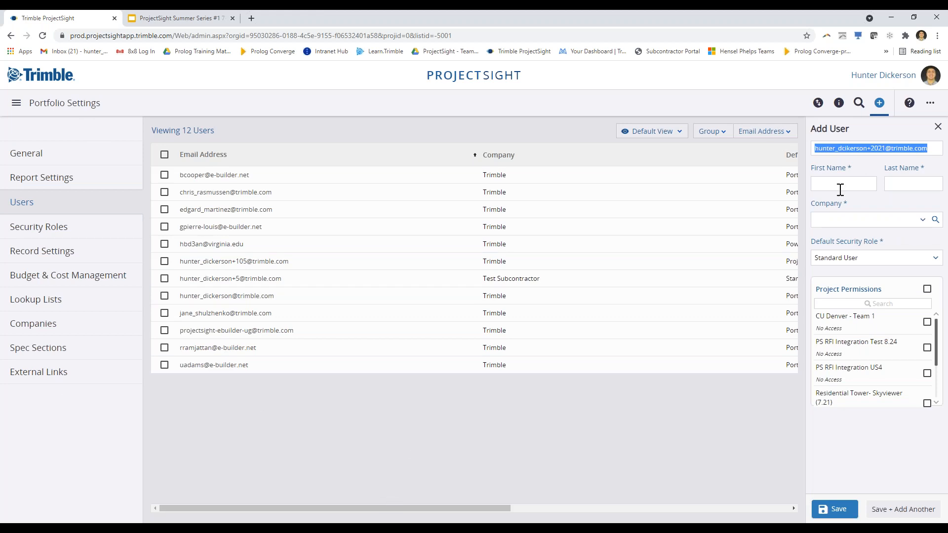
left_click(855, 186)
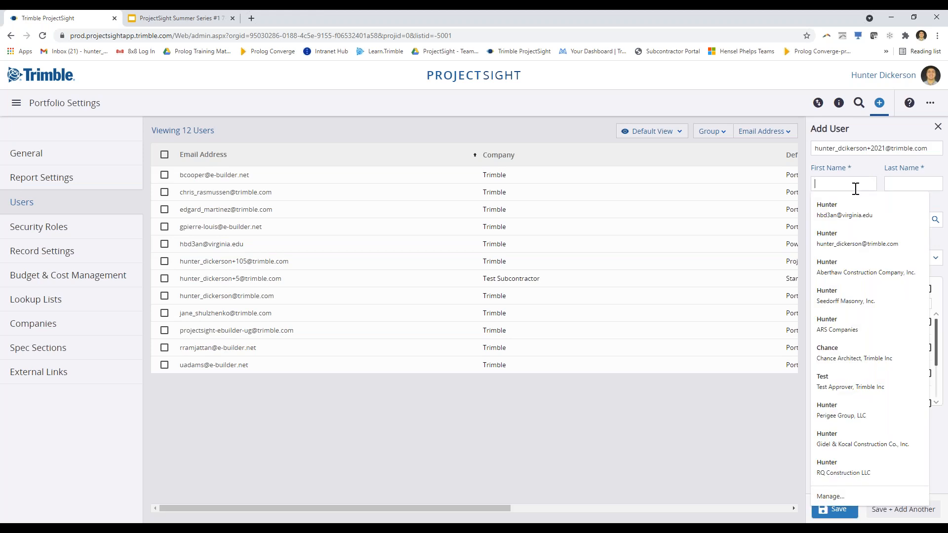
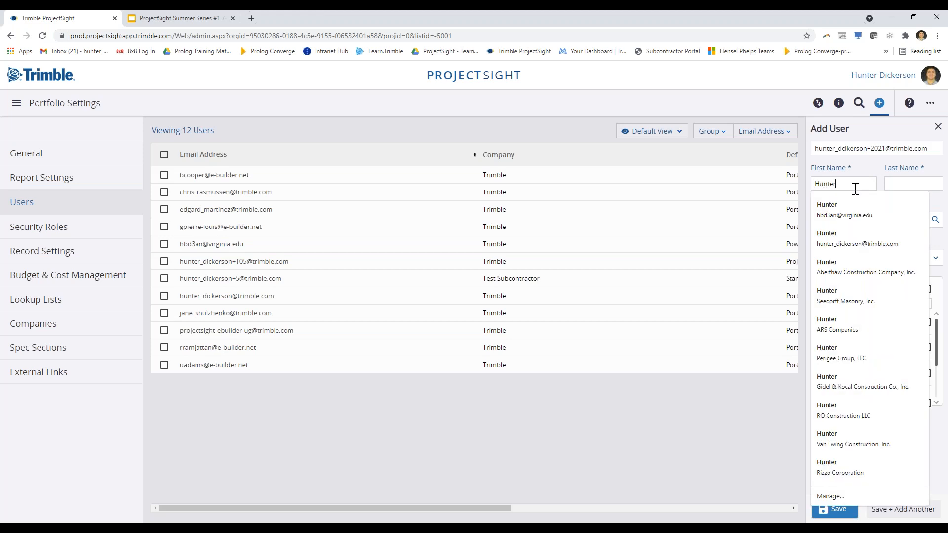
key("Tab")
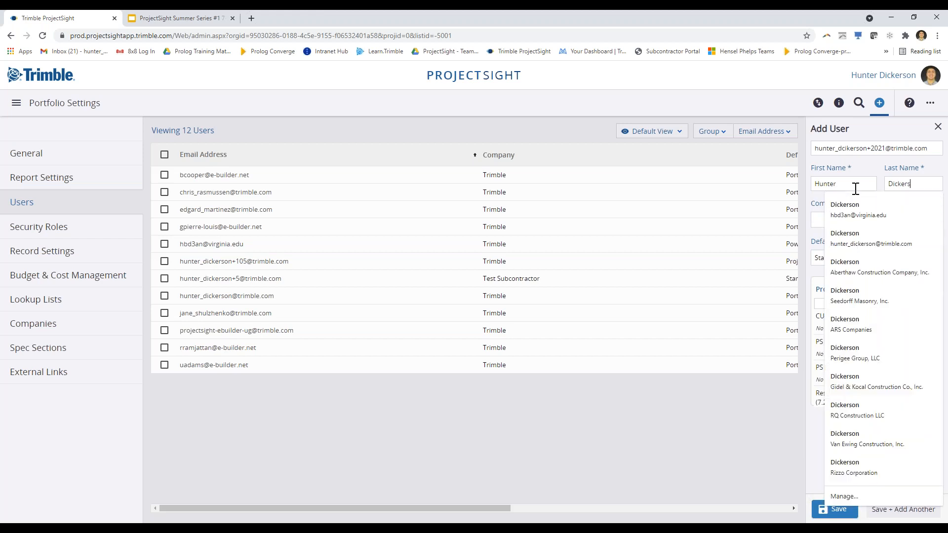
key("Tab")
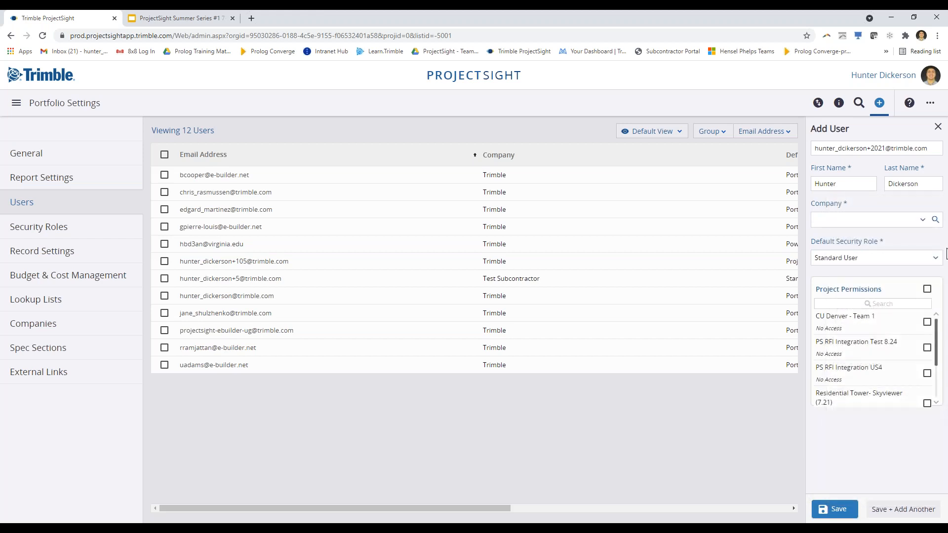
Assign the new user to Training Company with Project Admin 2 as default security role
left_click(923, 220)
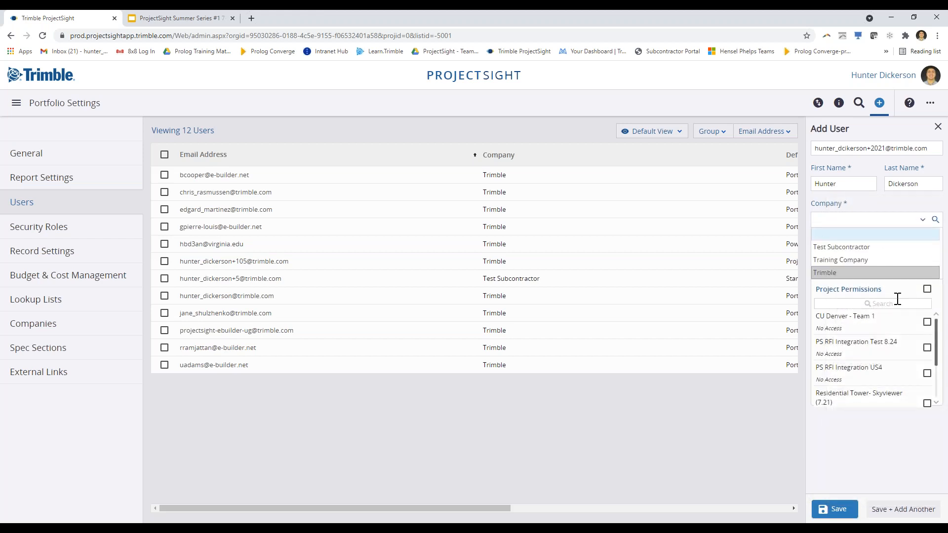
left_click(892, 261)
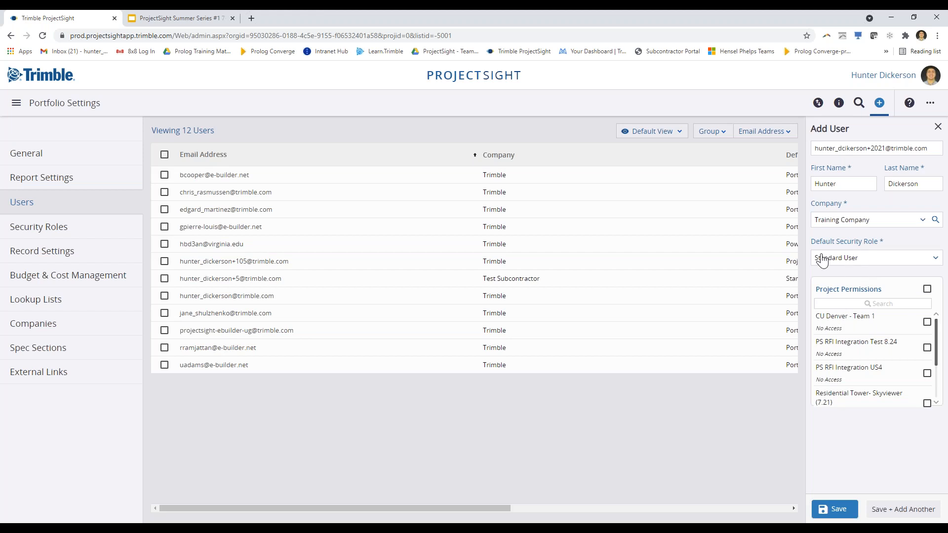
left_click(931, 260)
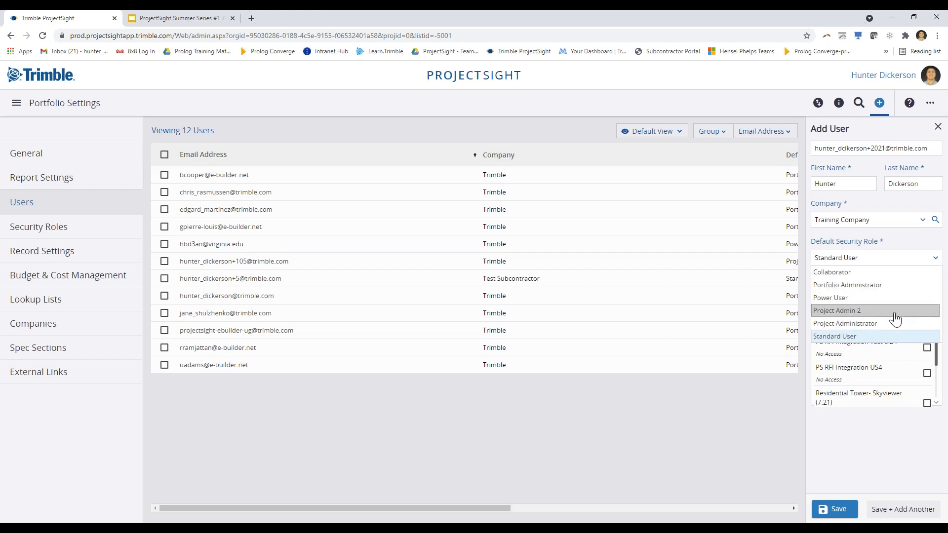
left_click(838, 311)
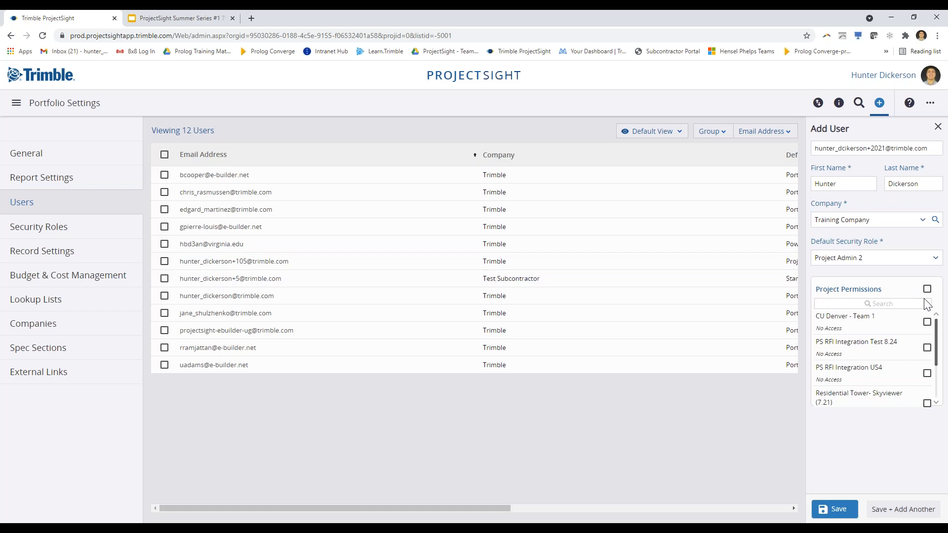
mouse_move(936, 327)
left_mouse_down()
mouse_move(935, 364)
mouse_move(945, 320)
mouse_move(934, 359)
mouse_move(937, 313)
left_mouse_up()
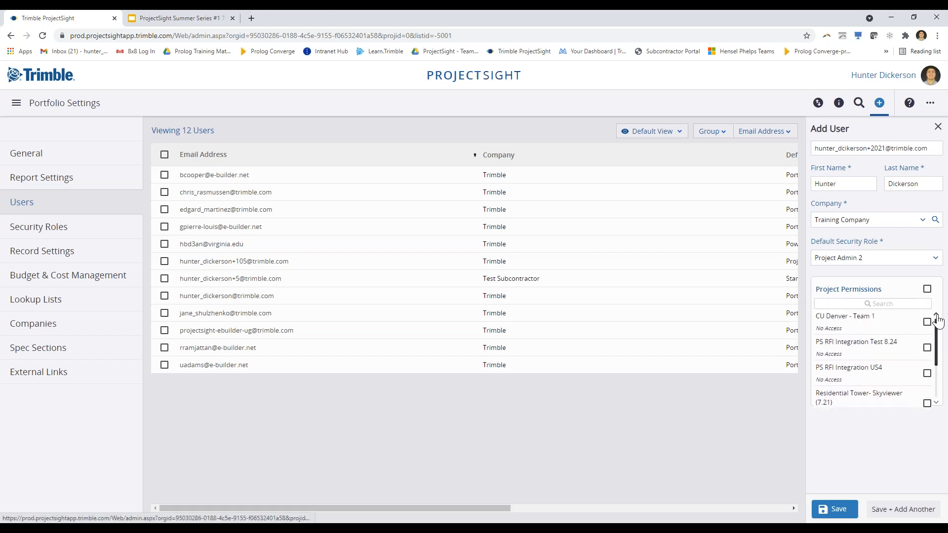
Grant access to Westminster Training Project, Trimble Dayton Office Expansion and Residential Tower- Skyviewer
scroll(923, 327, "down", 2)
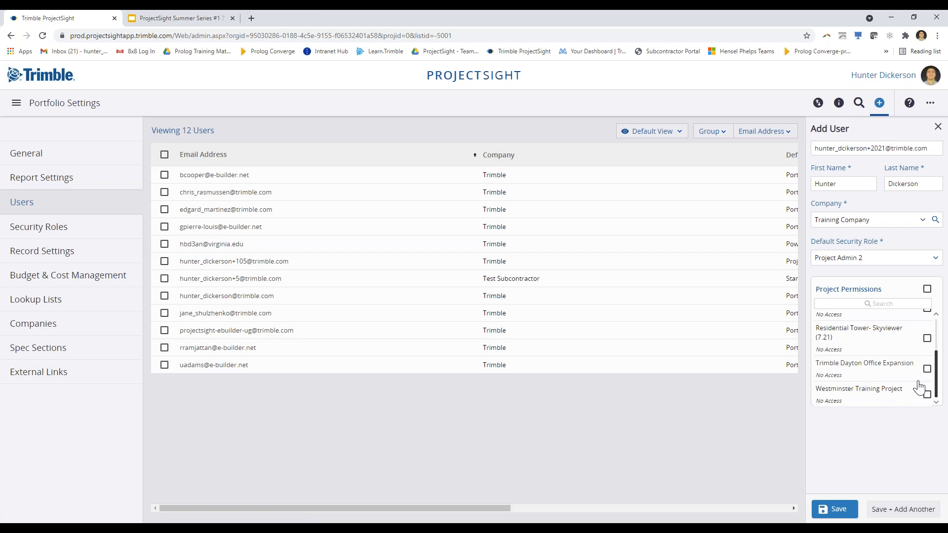
left_click(928, 395)
left_click(926, 370)
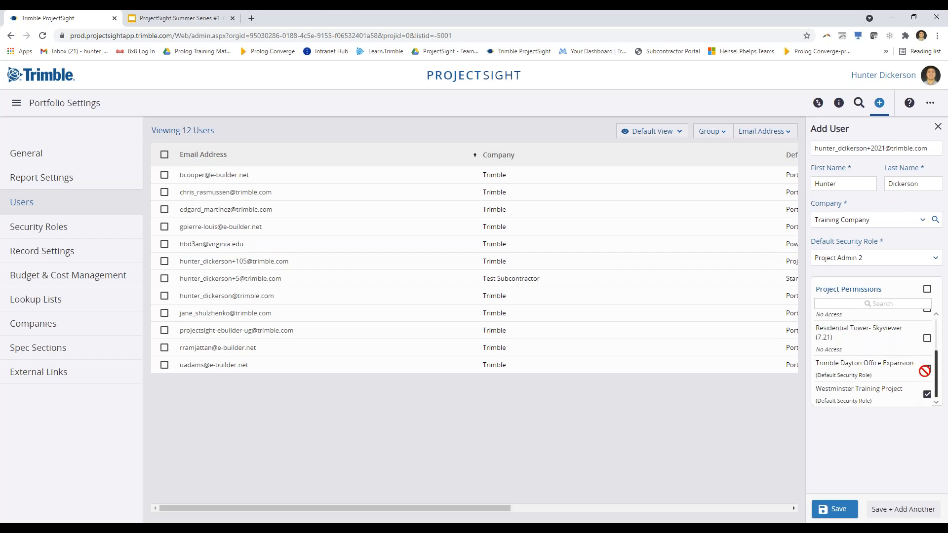
left_click(927, 339)
Choose a project role for Residential Tower- Skyviewer
left_click(864, 353)
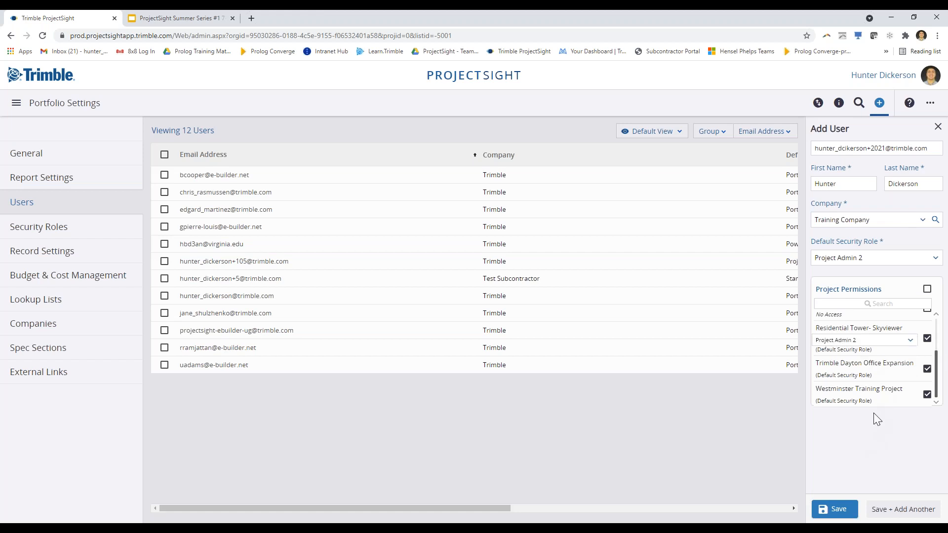
left_click(899, 341)
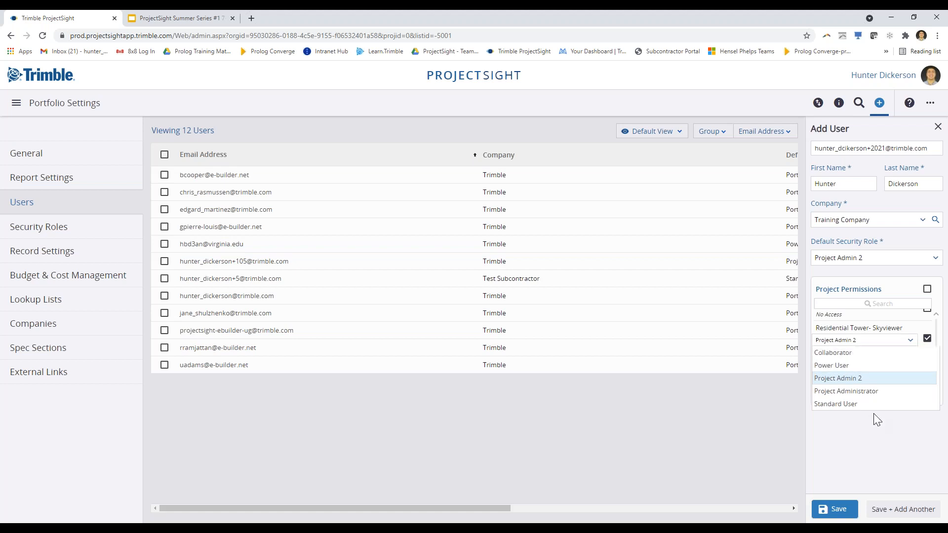
left_click(872, 462)
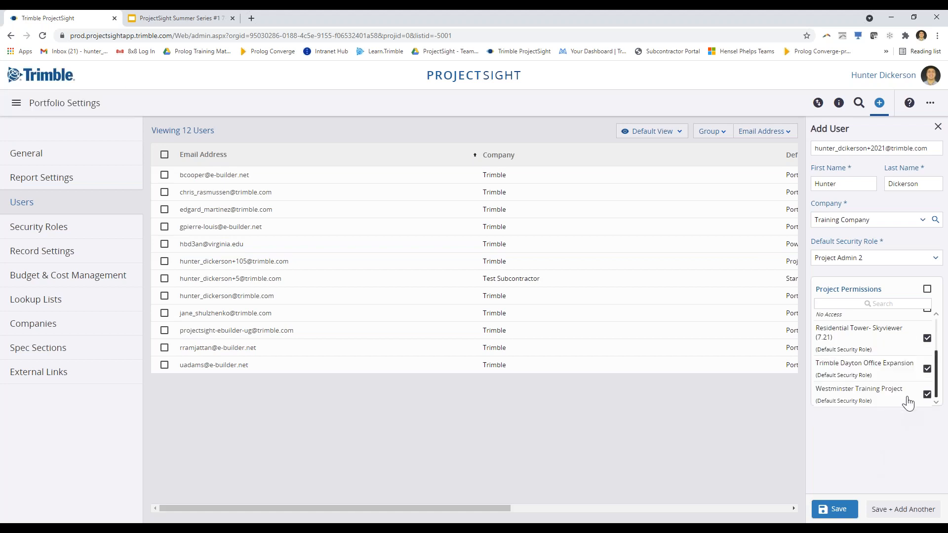
left_click(863, 351)
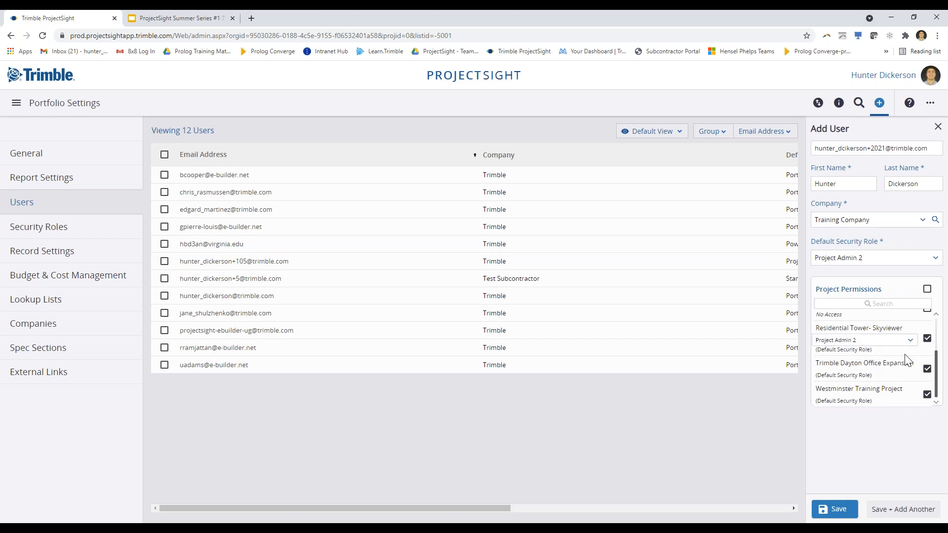
left_click(887, 346)
left_click(839, 404)
scroll(893, 364, "up", 2)
scroll(871, 358, "down", 3)
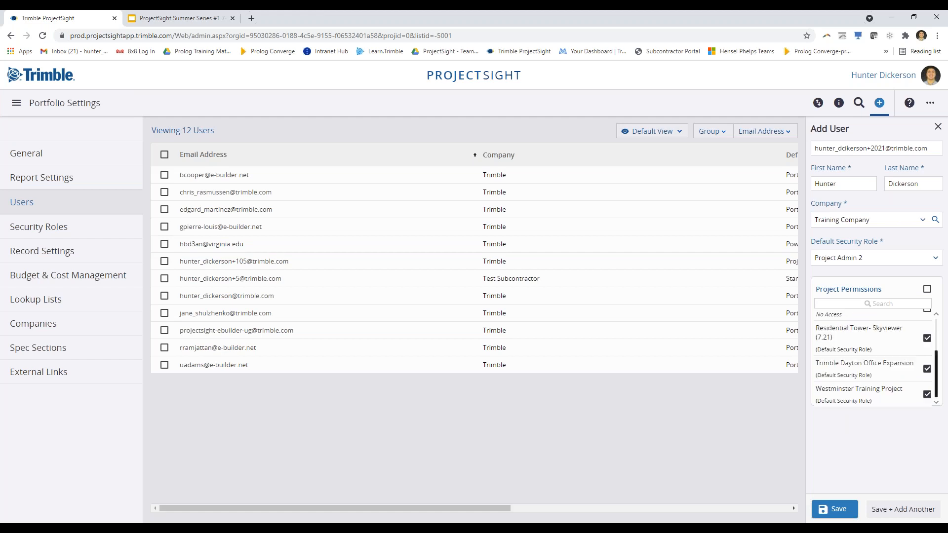
Keep the default roles for Westminster and Dayton projects and save the new user
left_click(897, 404)
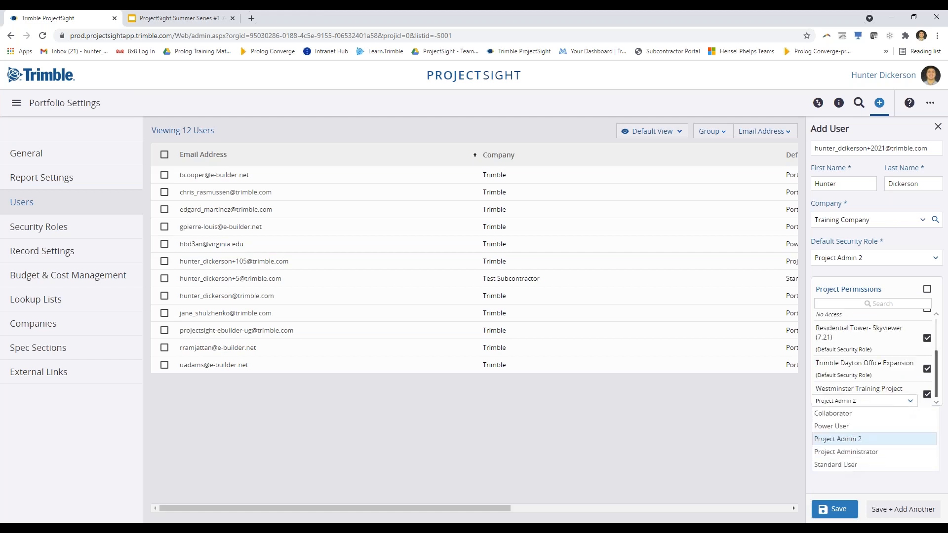
left_click(847, 465)
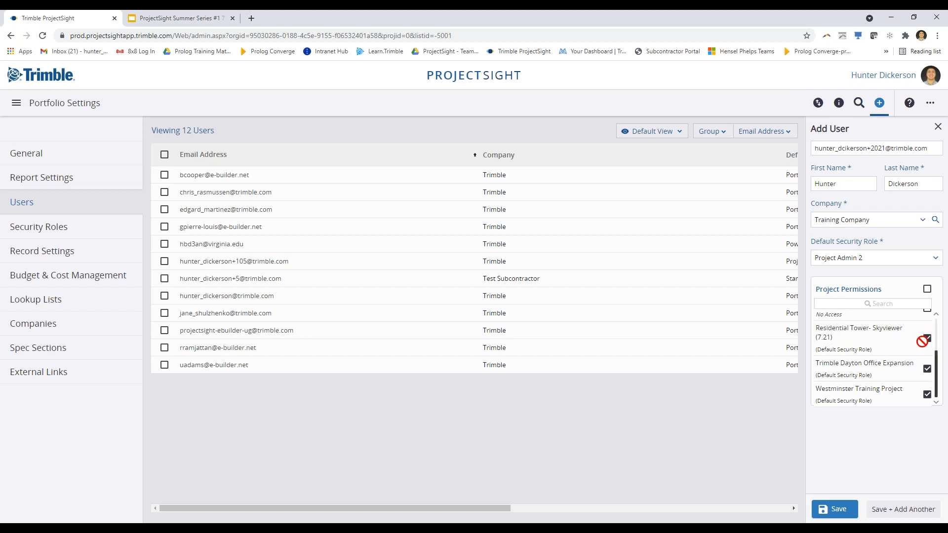
left_click(860, 377)
left_click(881, 399)
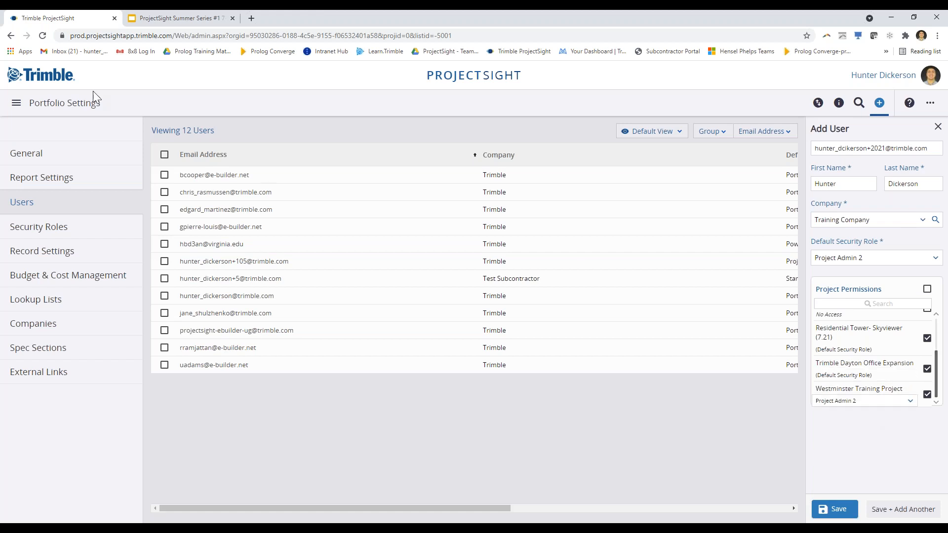
left_click(909, 402)
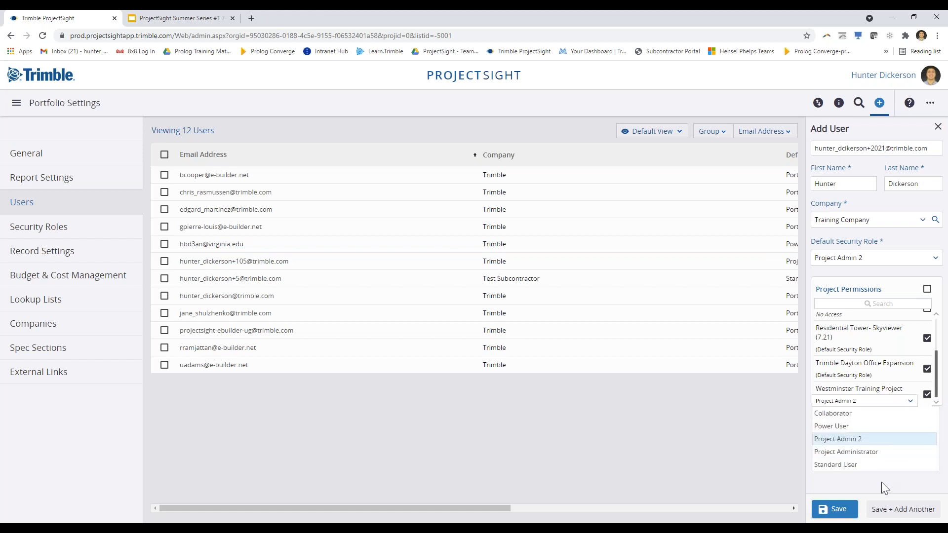
left_click(891, 483)
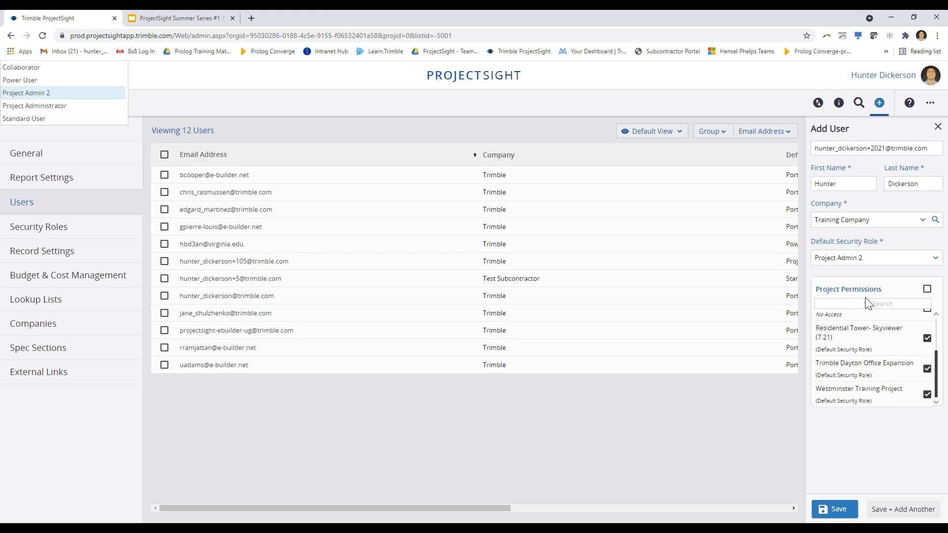
scroll(860, 332, "up", 3)
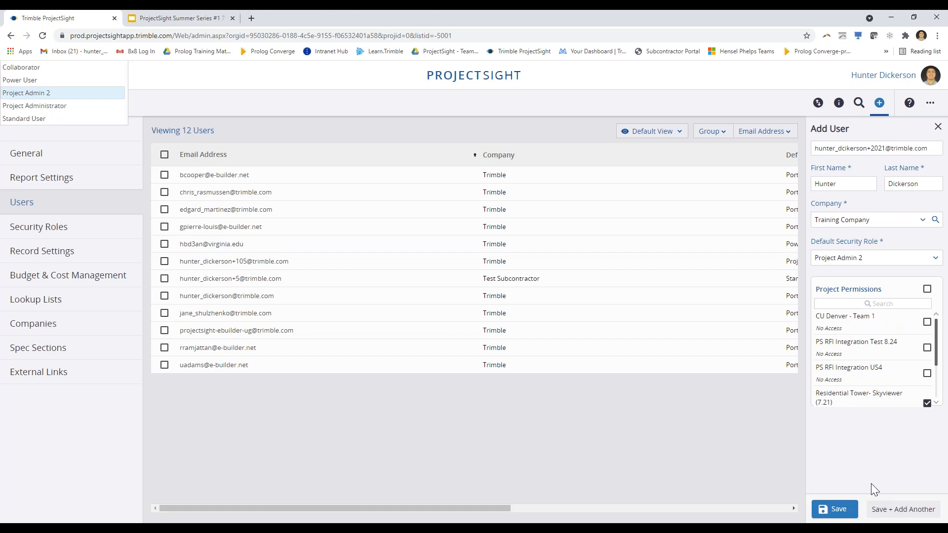
left_click(838, 514)
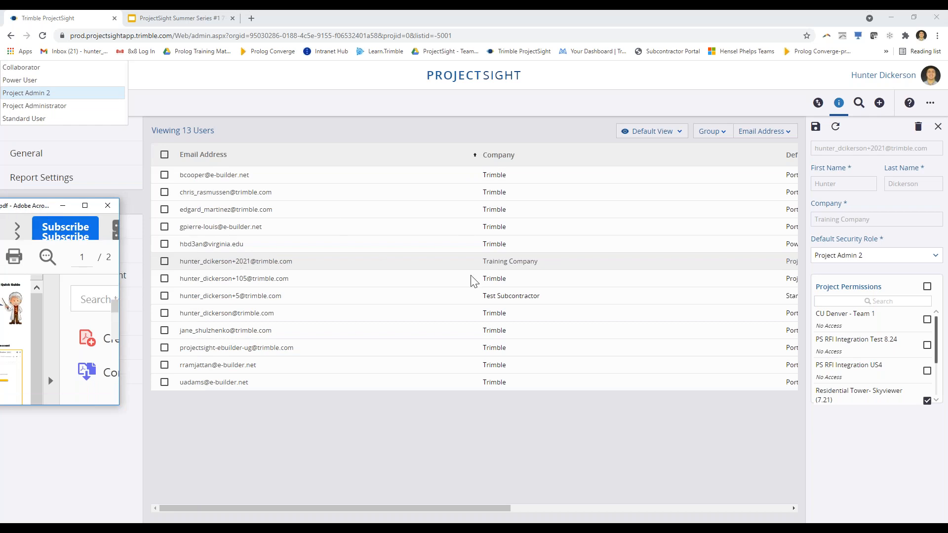
Center the Acrobat window, scroll the PS Quick Guide to page 2, then minimize it
left_click_drag(23, 205, 448, 12)
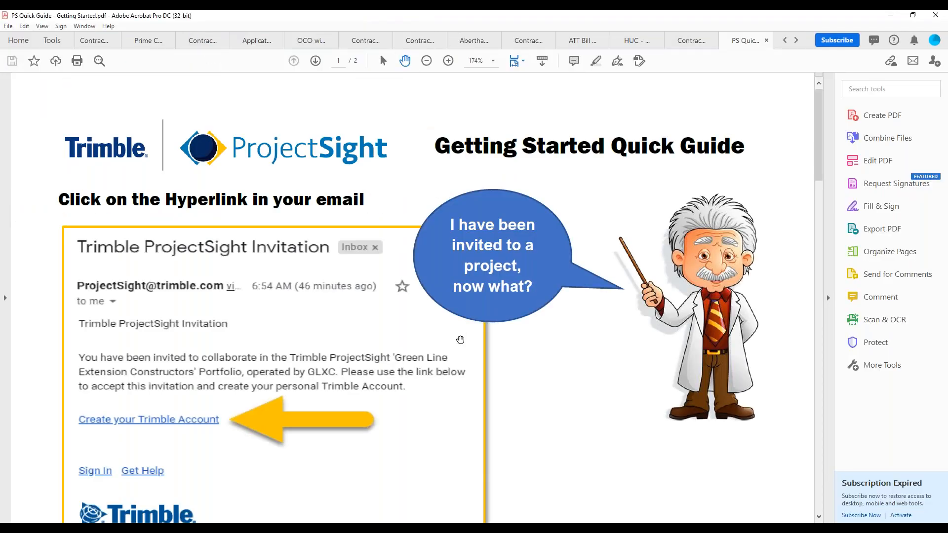
left_click_drag(822, 130, 822, 161)
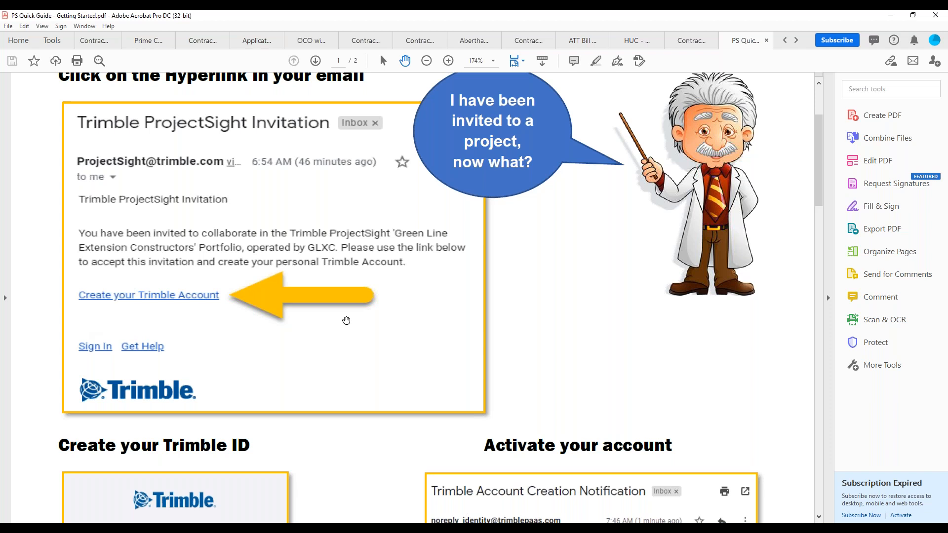
left_click_drag(823, 190, 817, 271)
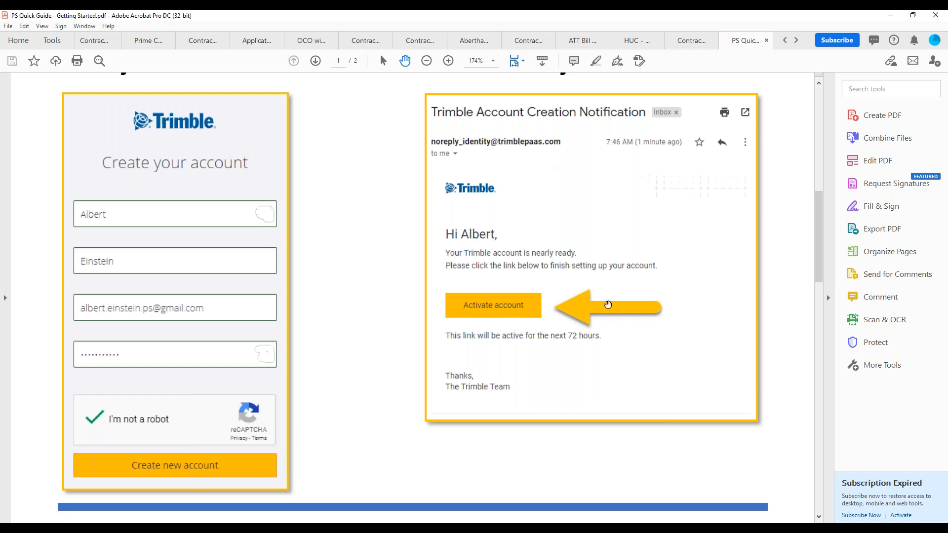
left_click_drag(821, 240, 808, 388)
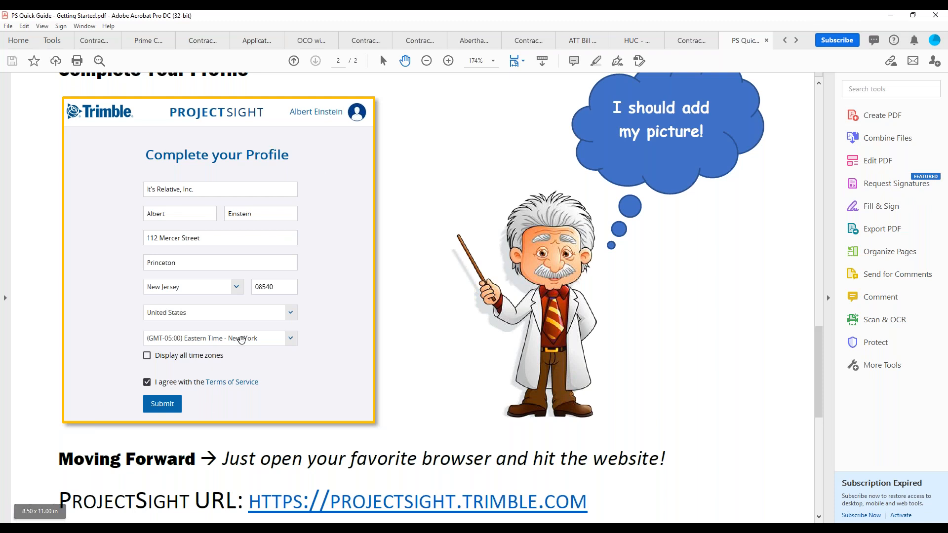
left_click(892, 17)
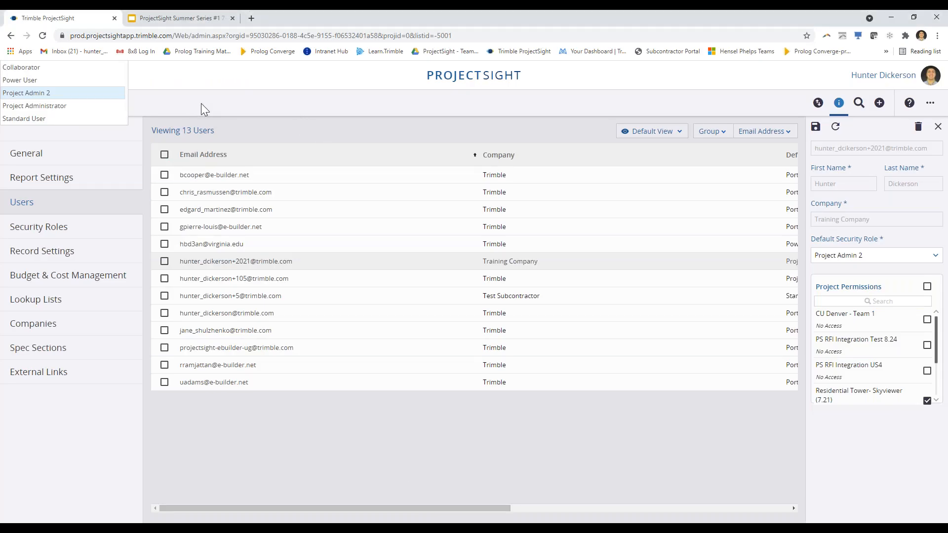
Reload the Users page and review several user records, including the Power User's project permissions
left_click(43, 35)
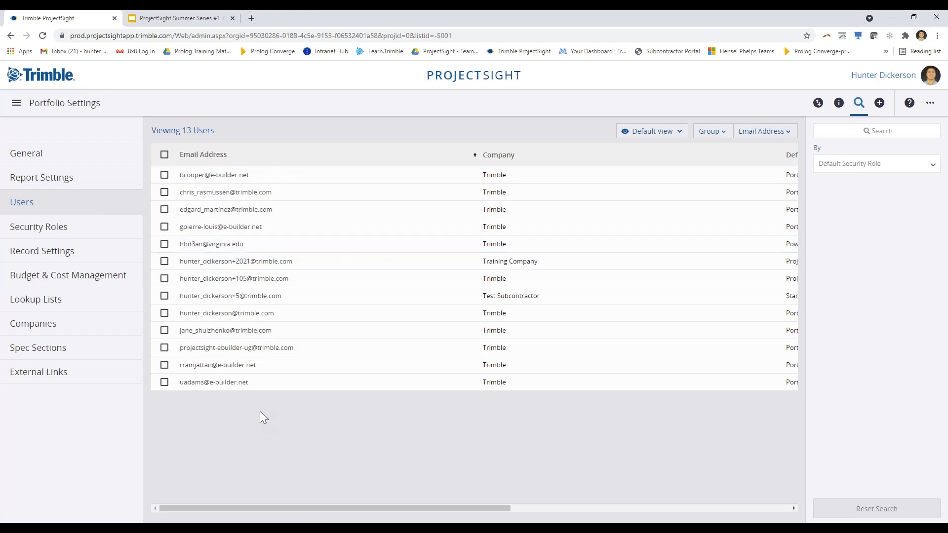
left_click(294, 313)
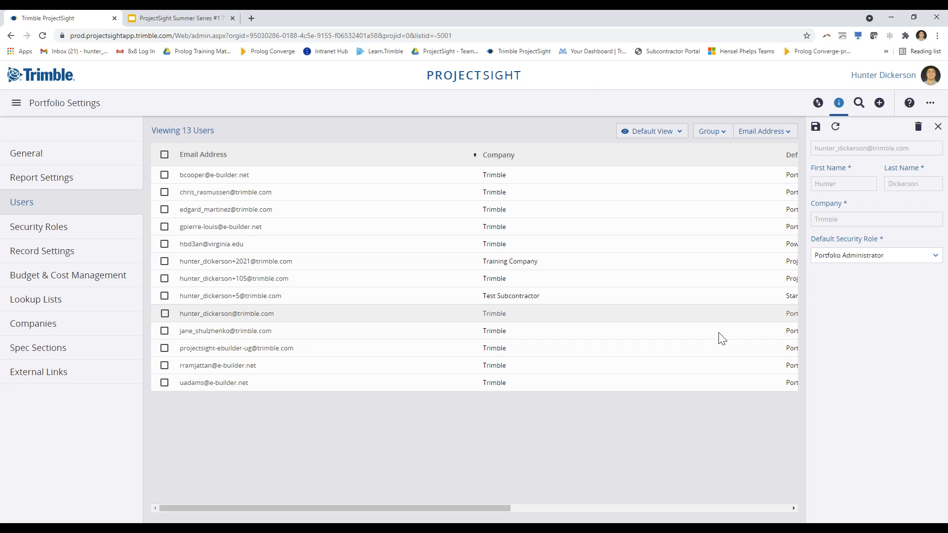
left_click(285, 334)
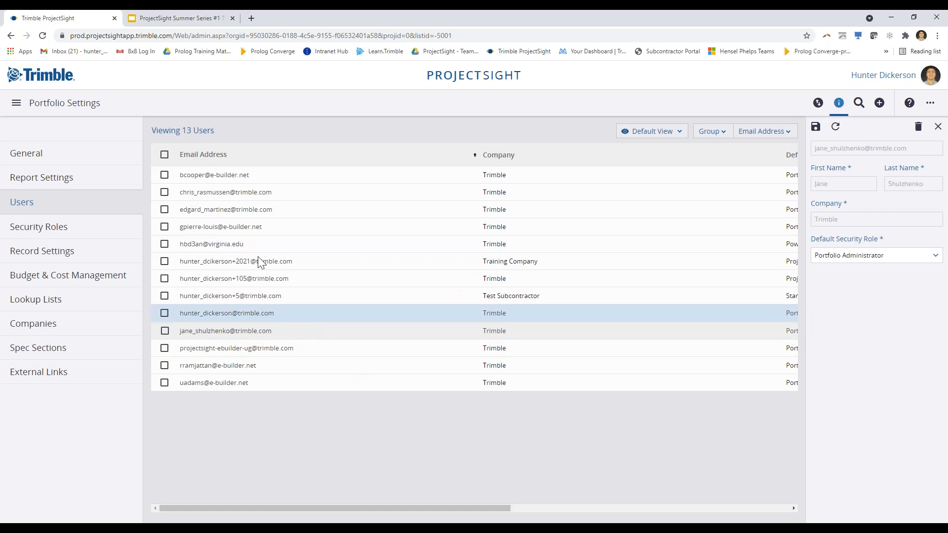
mouse_move(345, 508)
left_mouse_down()
mouse_move(424, 509)
mouse_move(346, 508)
left_mouse_up()
left_click(303, 245)
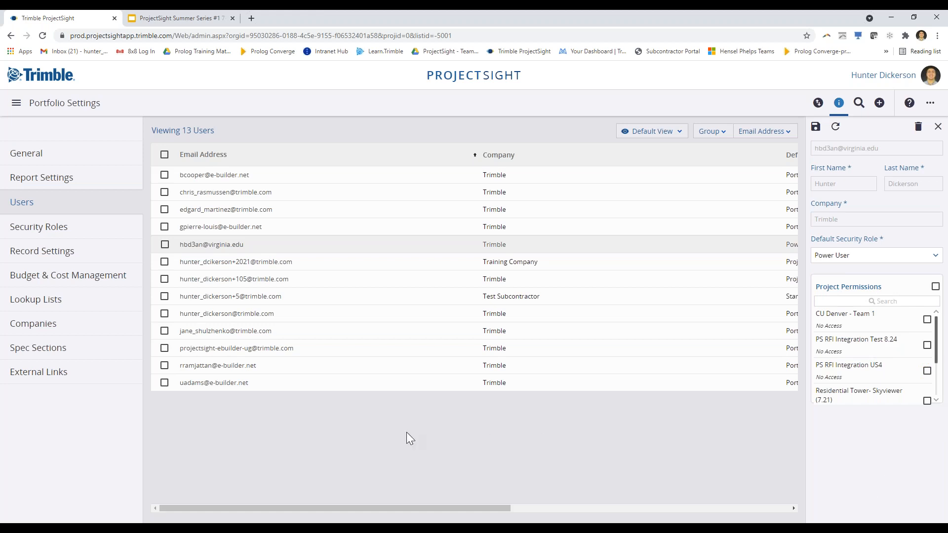
Open the Training Company user's record and show the Excel export and update options
left_click(263, 264)
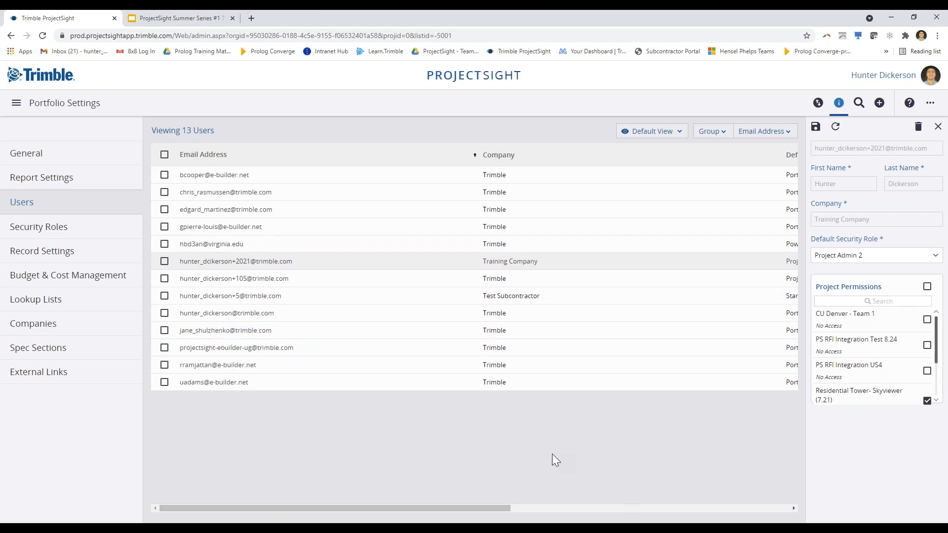
left_click(819, 103)
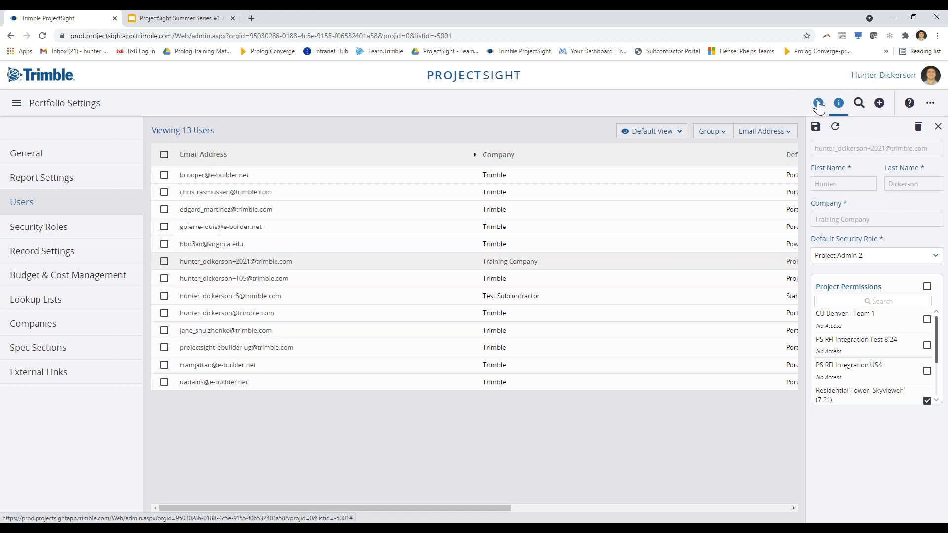
left_click(818, 104)
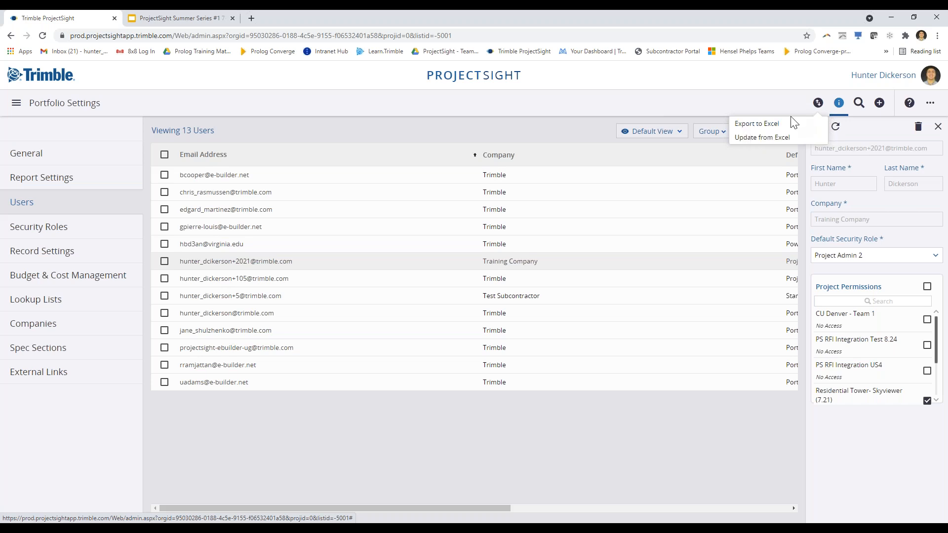
left_click(769, 141)
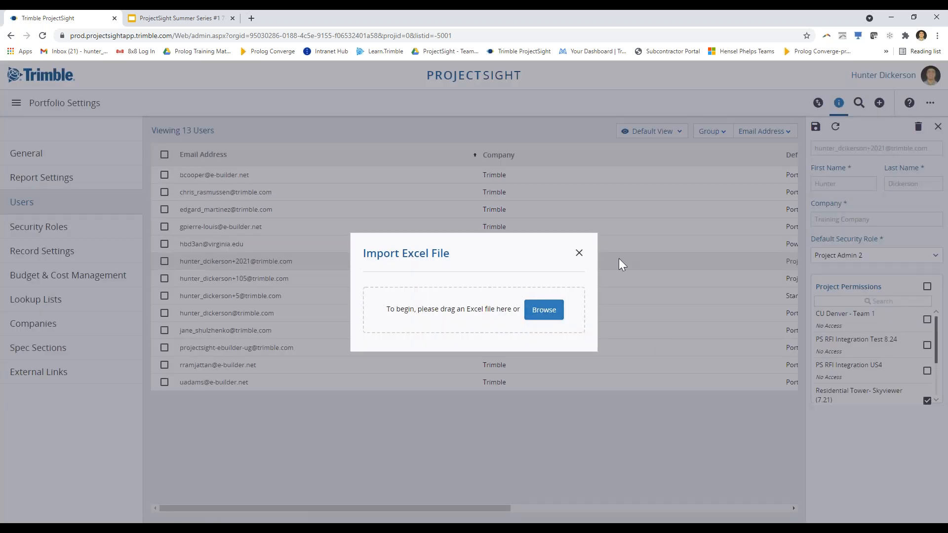
left_click(580, 254)
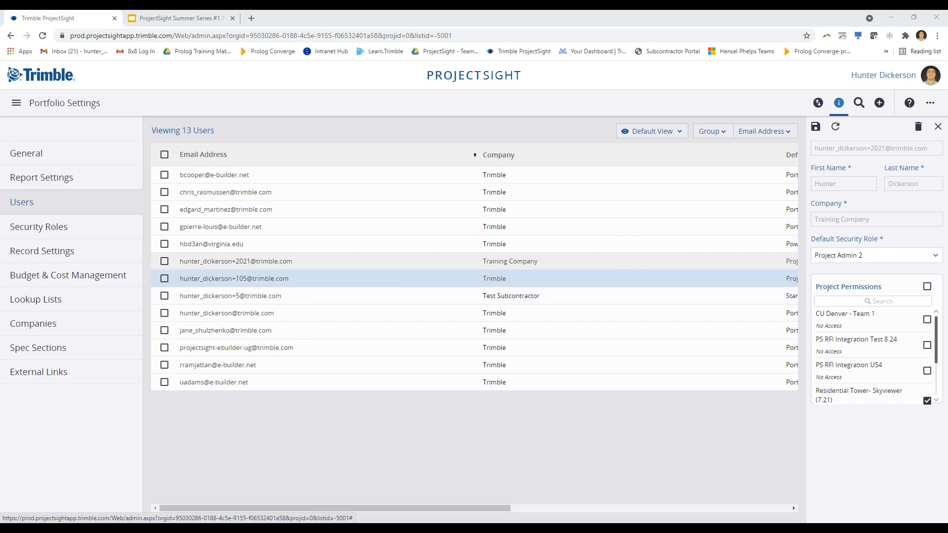
Scroll the user grid back left and tick the first seven users, including Training Company, for batch editing
left_click_drag(391, 509, 711, 519)
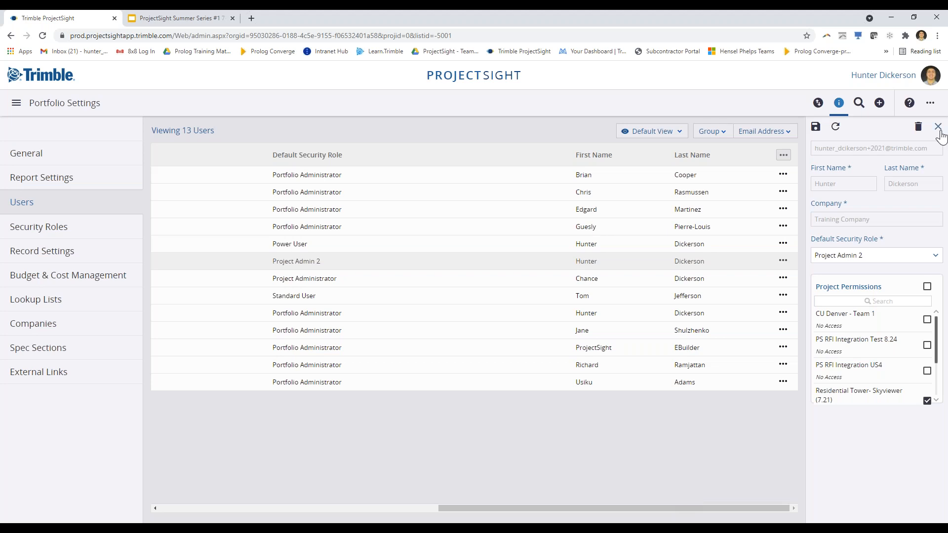
left_click_drag(510, 510, 229, 509)
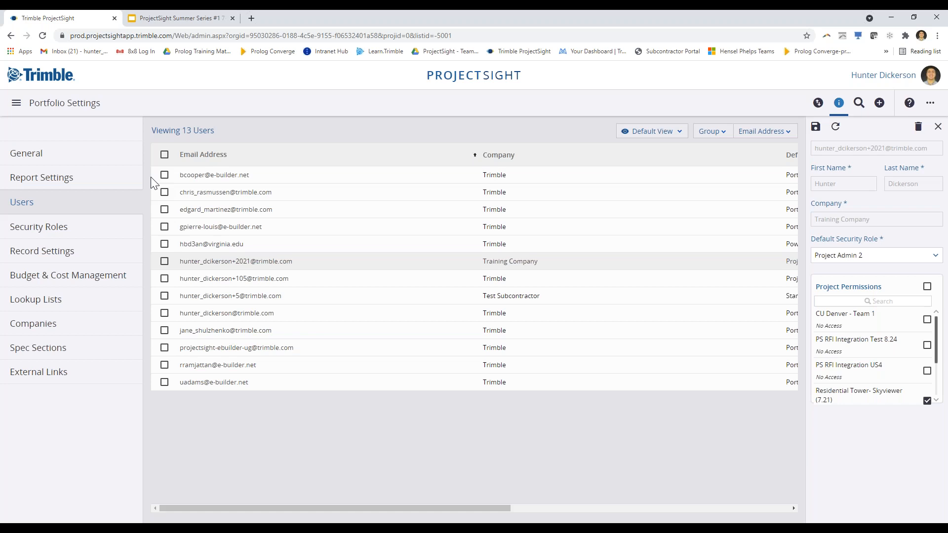
left_click(164, 175)
left_click(164, 192)
left_click(164, 210)
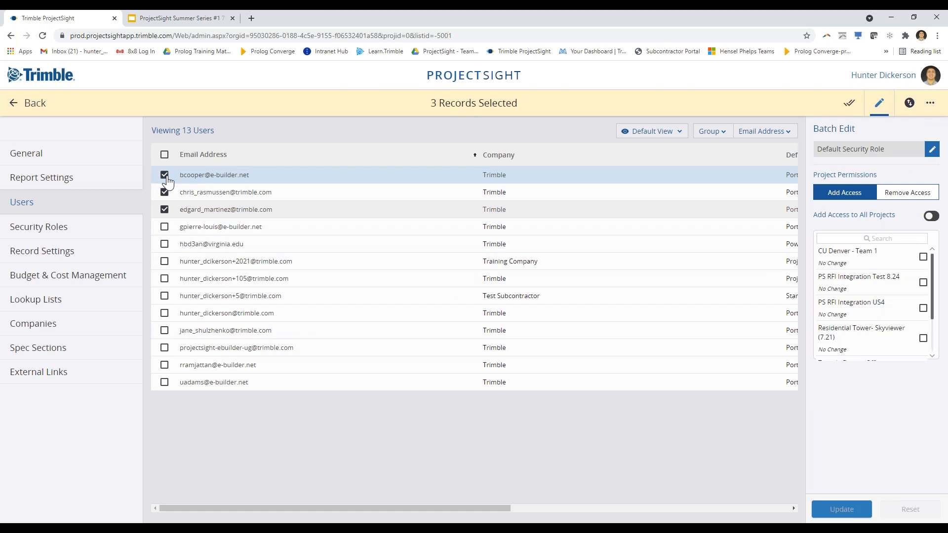
left_click(164, 226)
left_click(165, 243)
left_click(164, 261)
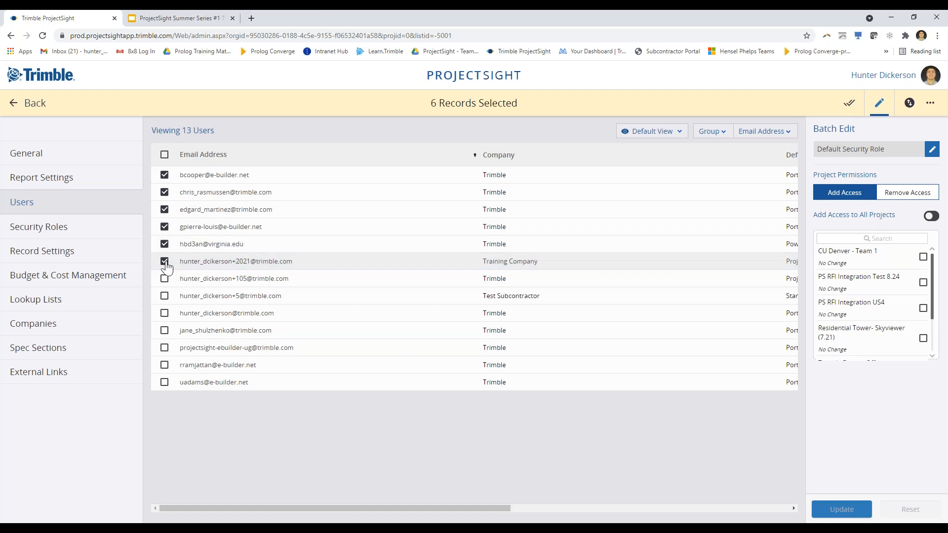
left_click(164, 280)
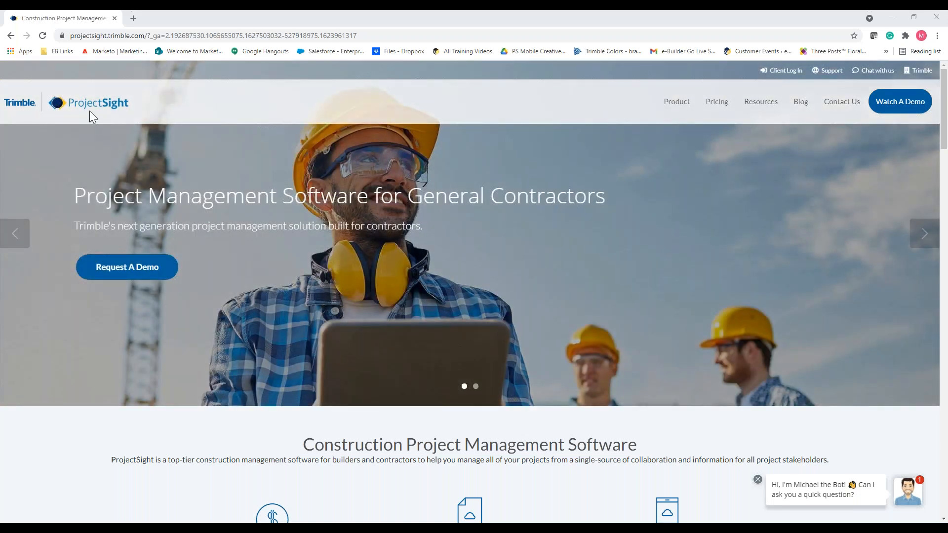
From the ProjectSight home page footer, open the Training portal under About Us
left_click(89, 111)
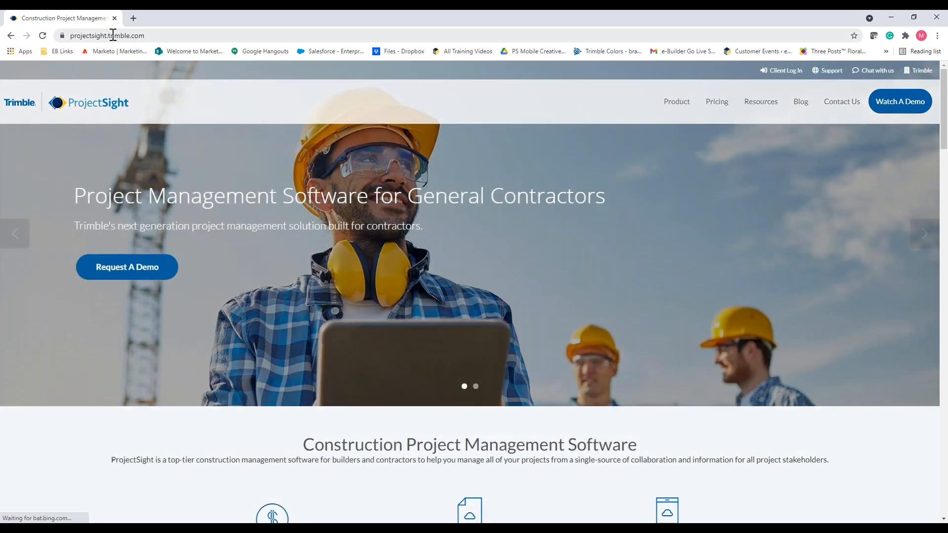
left_click_drag(945, 123, 947, 509)
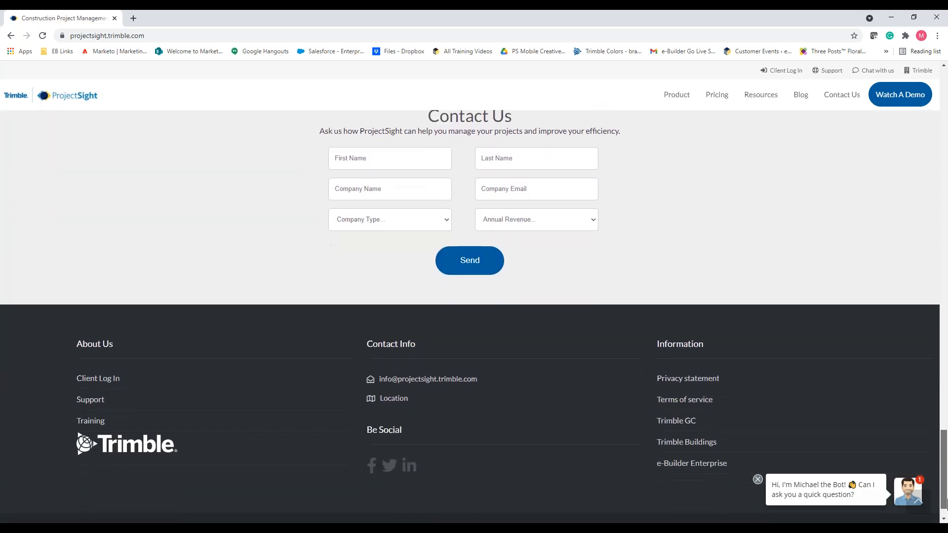
left_click(95, 425)
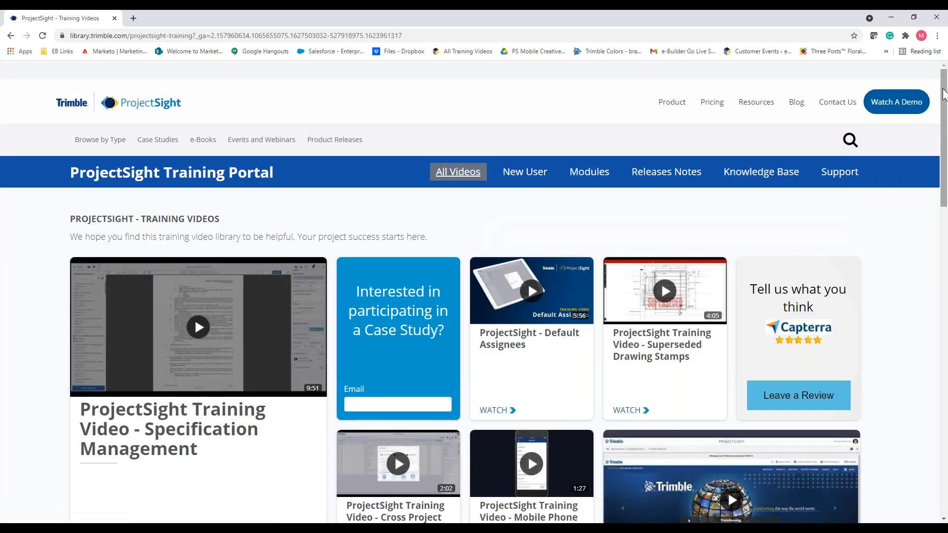
left_click_drag(943, 94, 944, 165)
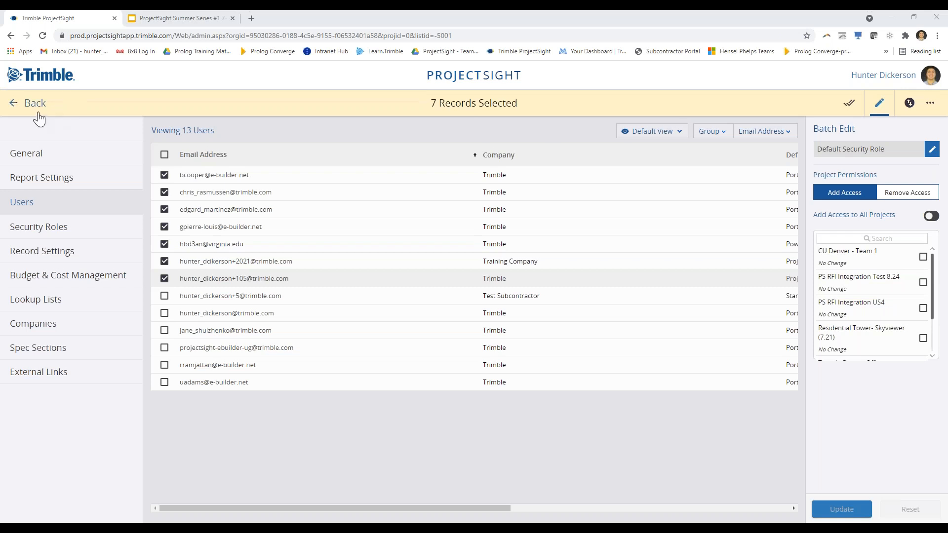
Exit batch edit and open the Resource Center's Video Library in a new tab
left_click(41, 115)
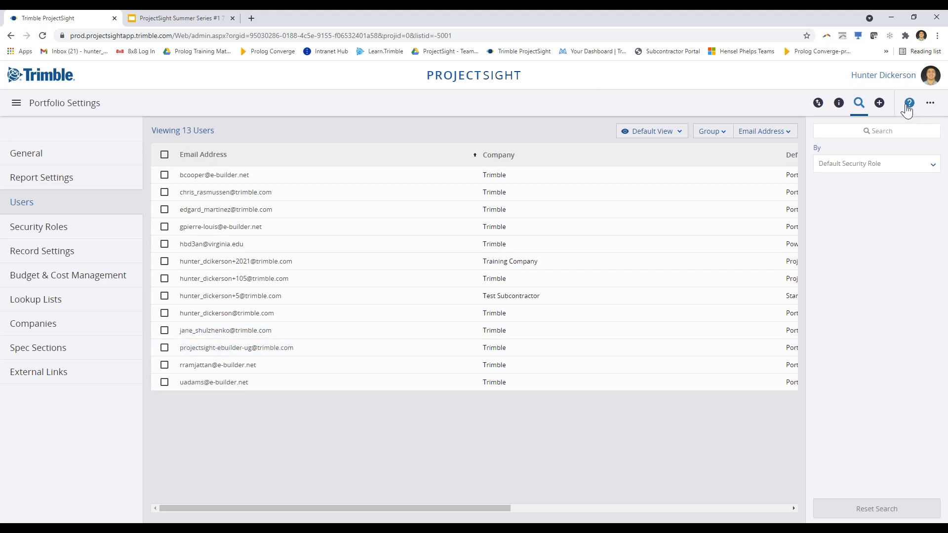
key("ctrl")
key("ctrl")
key("ctrl")
left_click(908, 105)
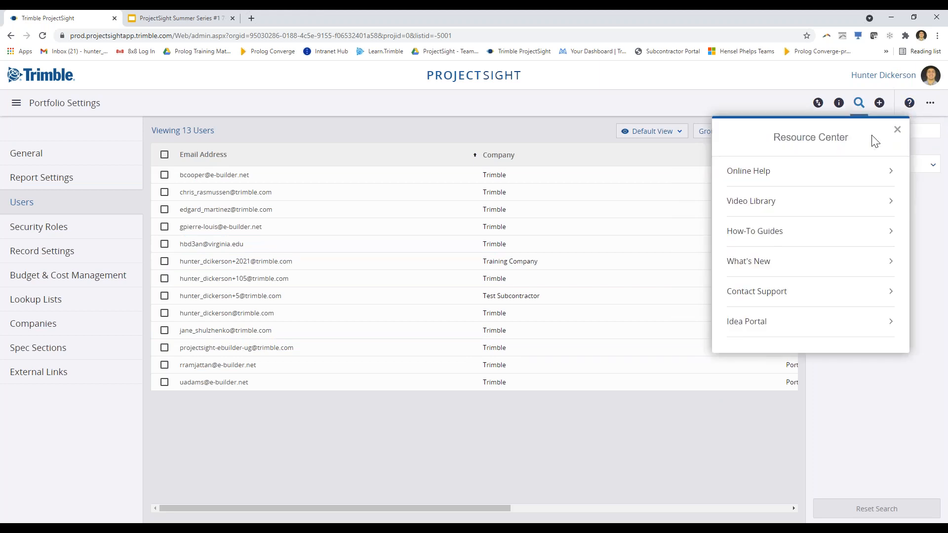
left_click(769, 208)
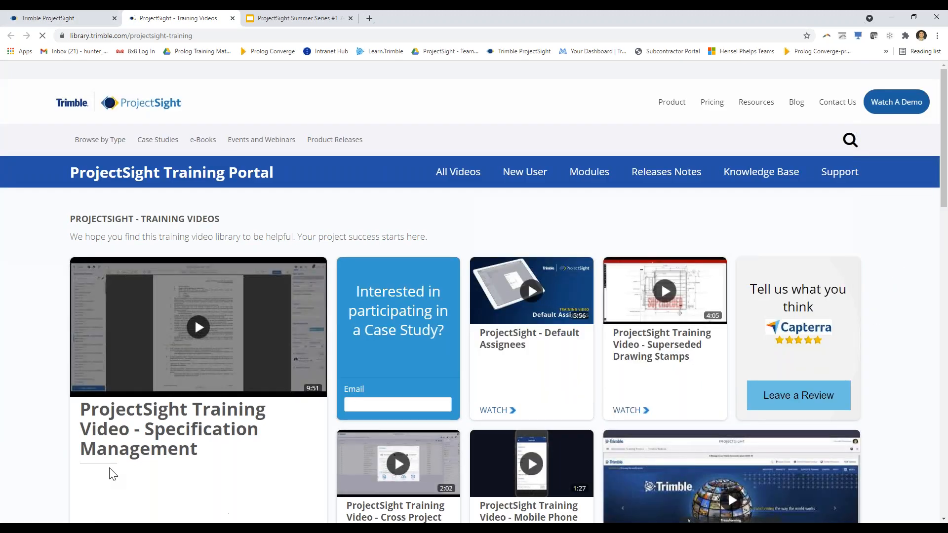
Back on the ProjectSight tab, open the Companies and Users (video) guide from How-To Guides
left_click(72, 19)
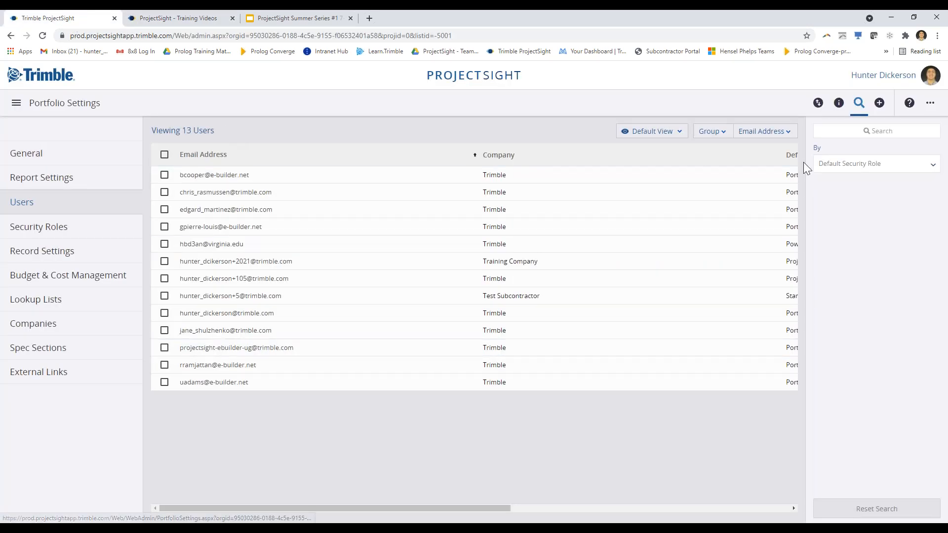
left_click(909, 105)
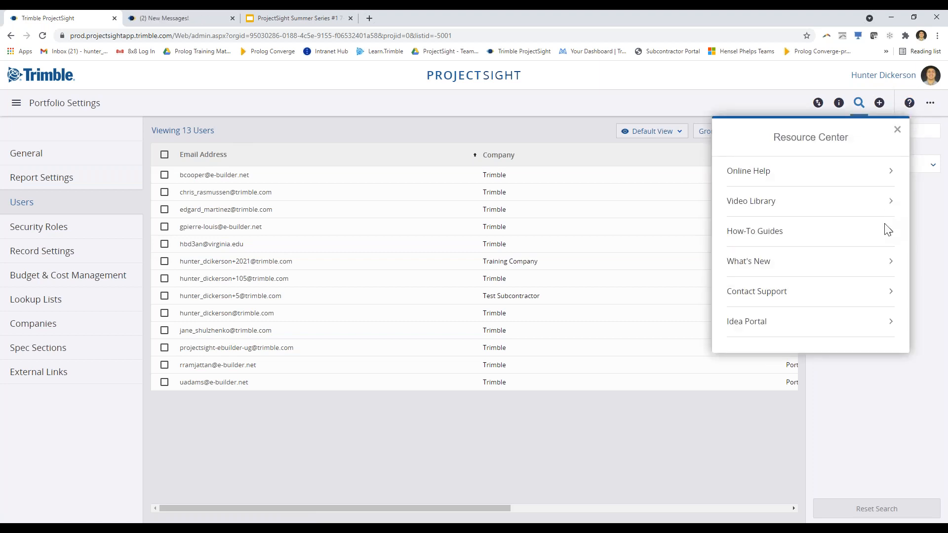
left_click(888, 236)
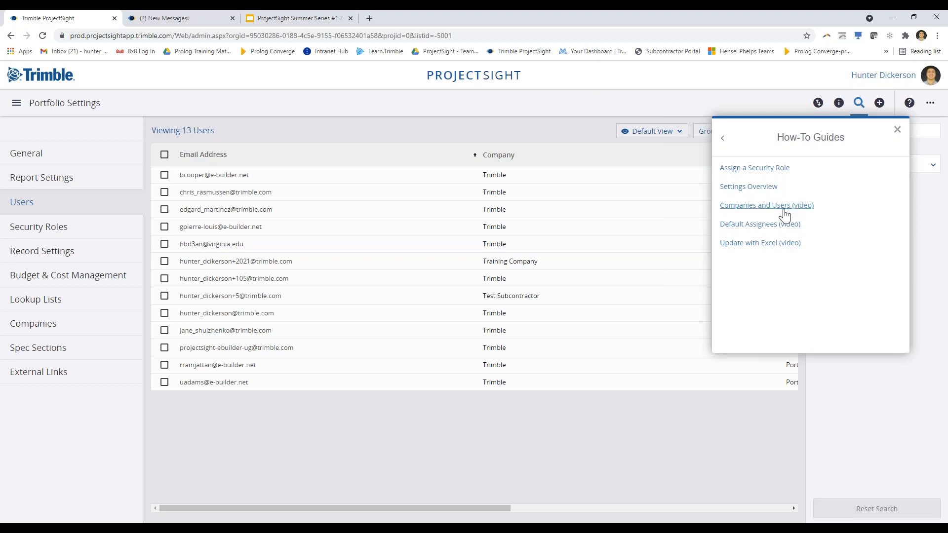
left_click(748, 206)
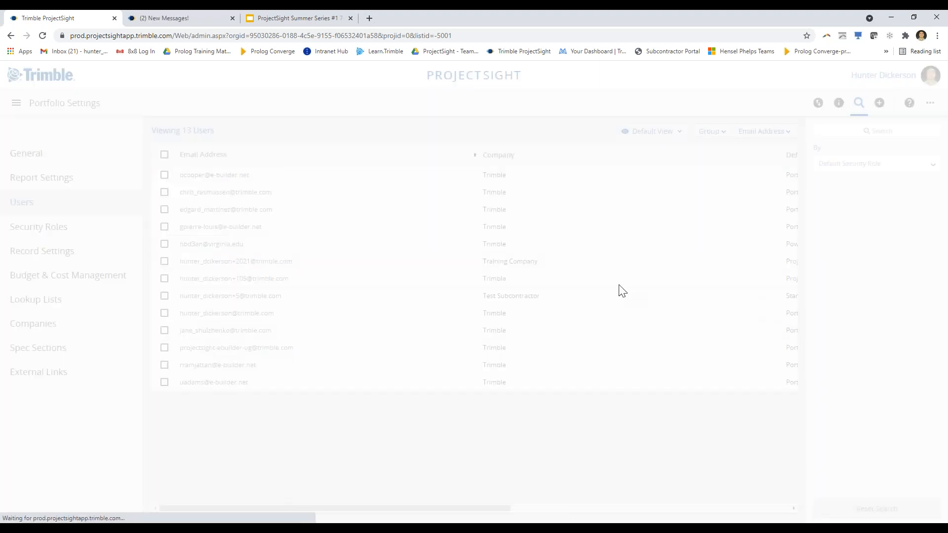